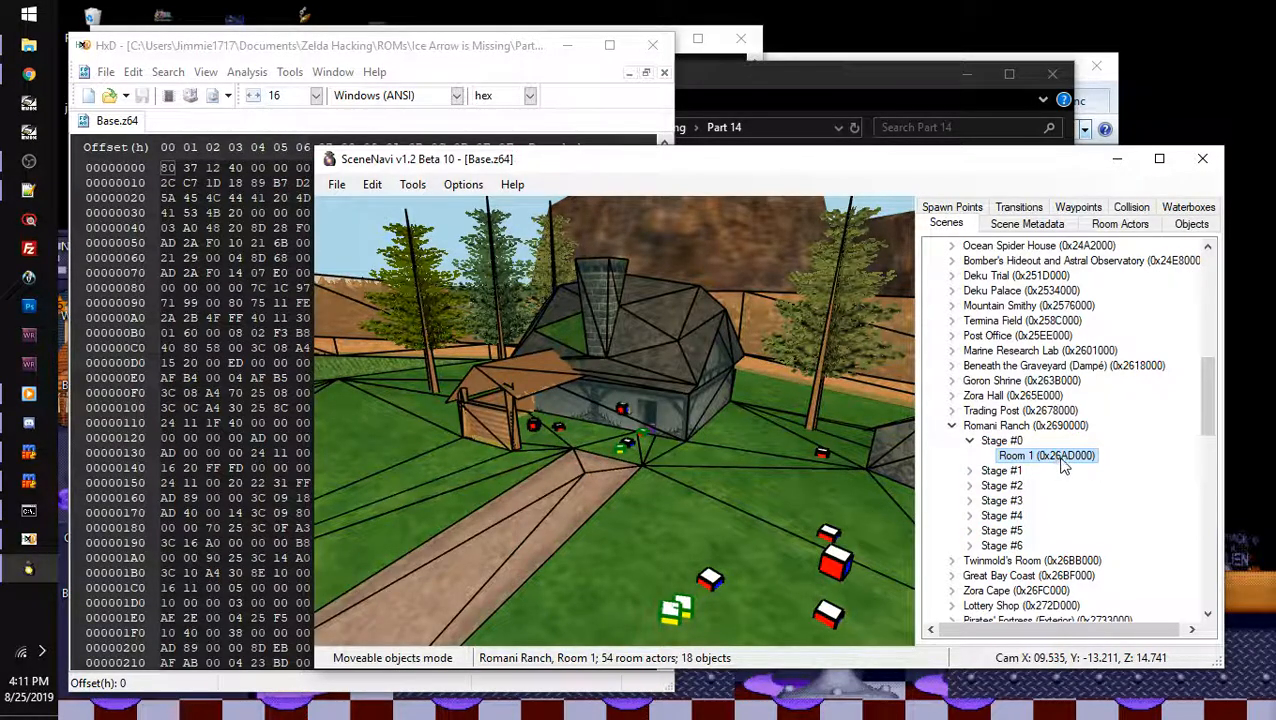
# - Switch to HxD and go to hex offset 26AD000 in Base.z64, the start of Romani Ranch's Room 1
pyautogui.click(398, 48)
pyautogui.click(348, 221)
pyautogui.hotkey('ctrl', 'g')
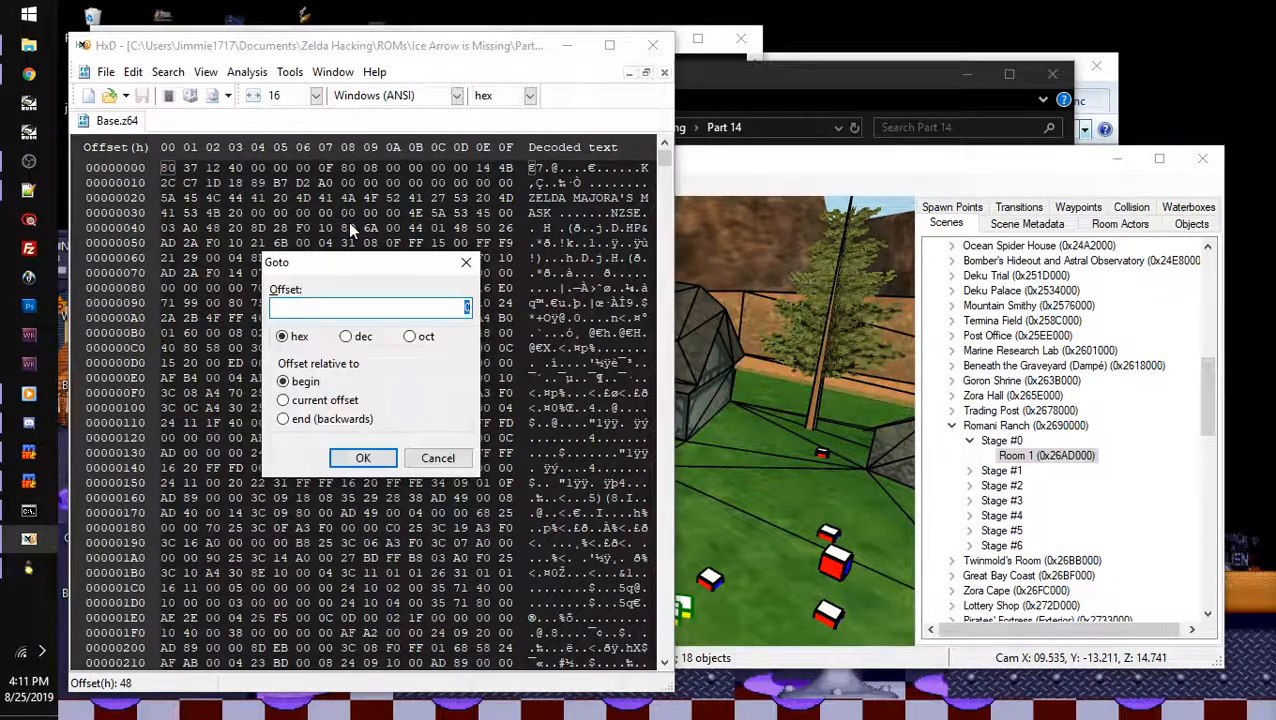
pyautogui.write('26AD000')
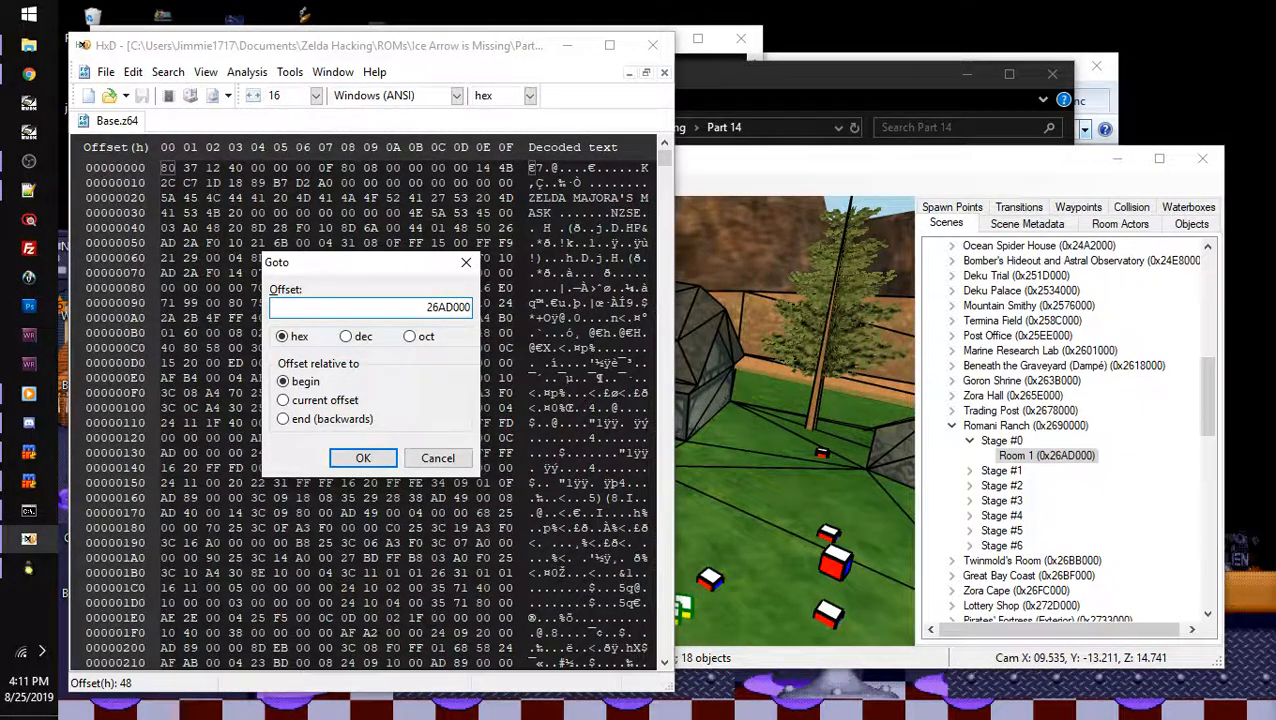
pyautogui.press('Return')
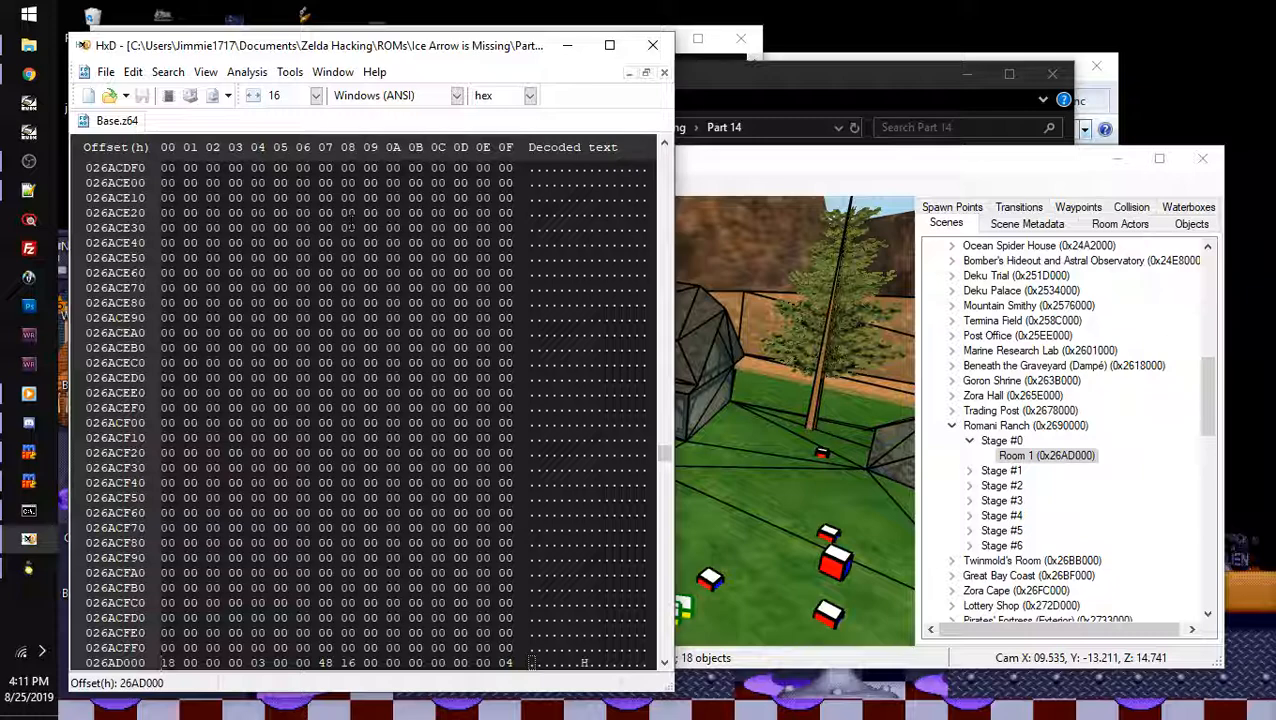
pyautogui.scroll(-8, 349, 222)
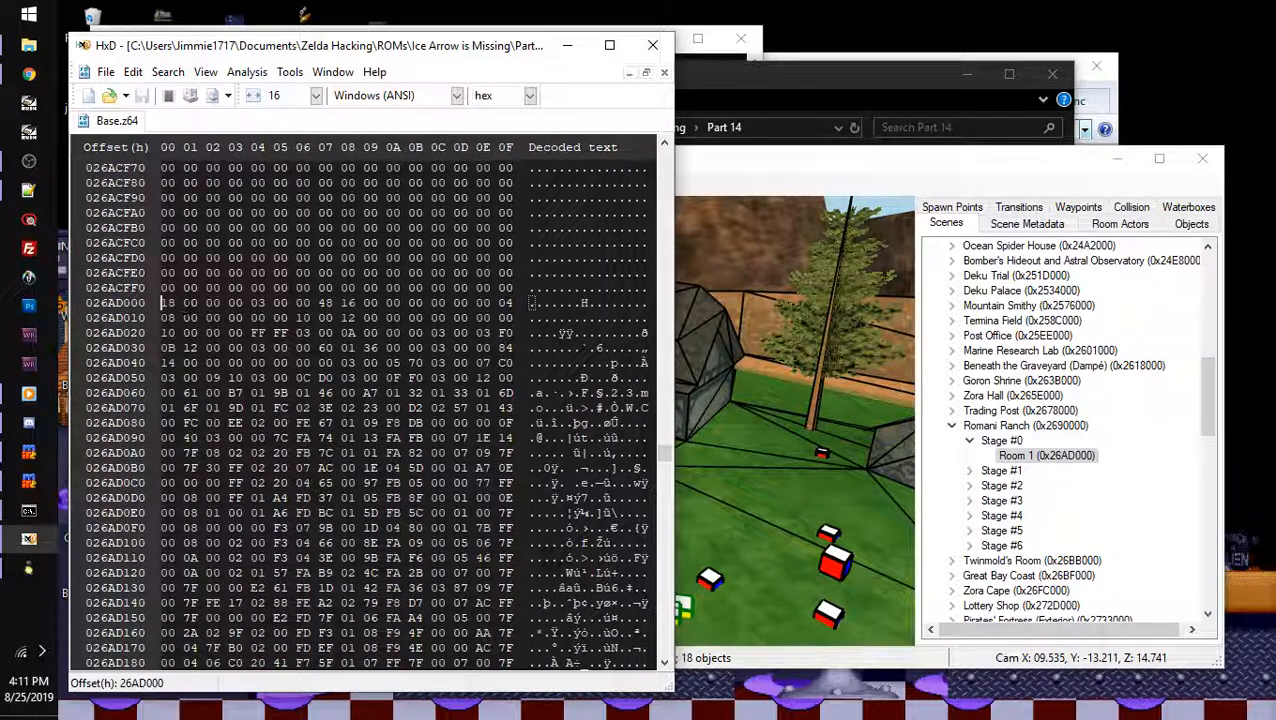
# - Examine the room header at 26AD000, highlighting the 0B object command, its count byte 12 and the 01 actor command
pyautogui.moveTo(161, 301); pyautogui.dragTo(337, 361)
pyautogui.moveTo(165, 348); pyautogui.dragTo(172, 349)
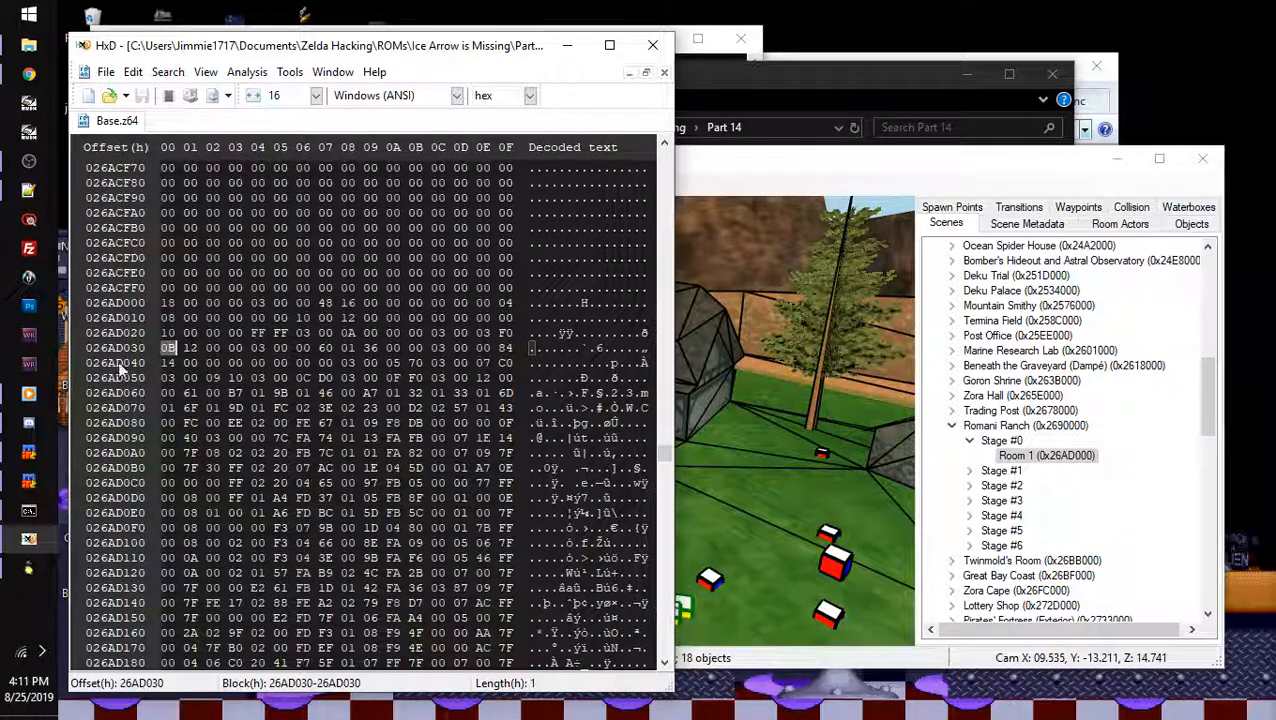
pyautogui.press('Right')
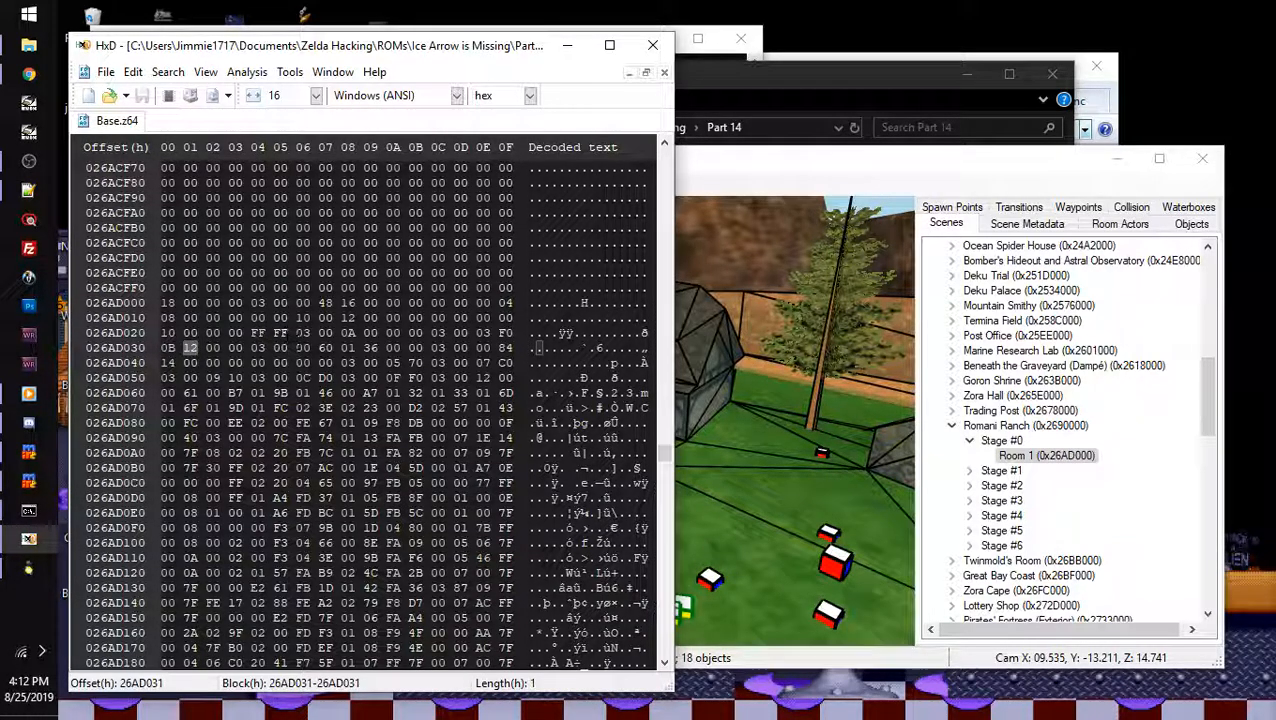
pyautogui.moveTo(342, 348); pyautogui.dragTo(354, 348)
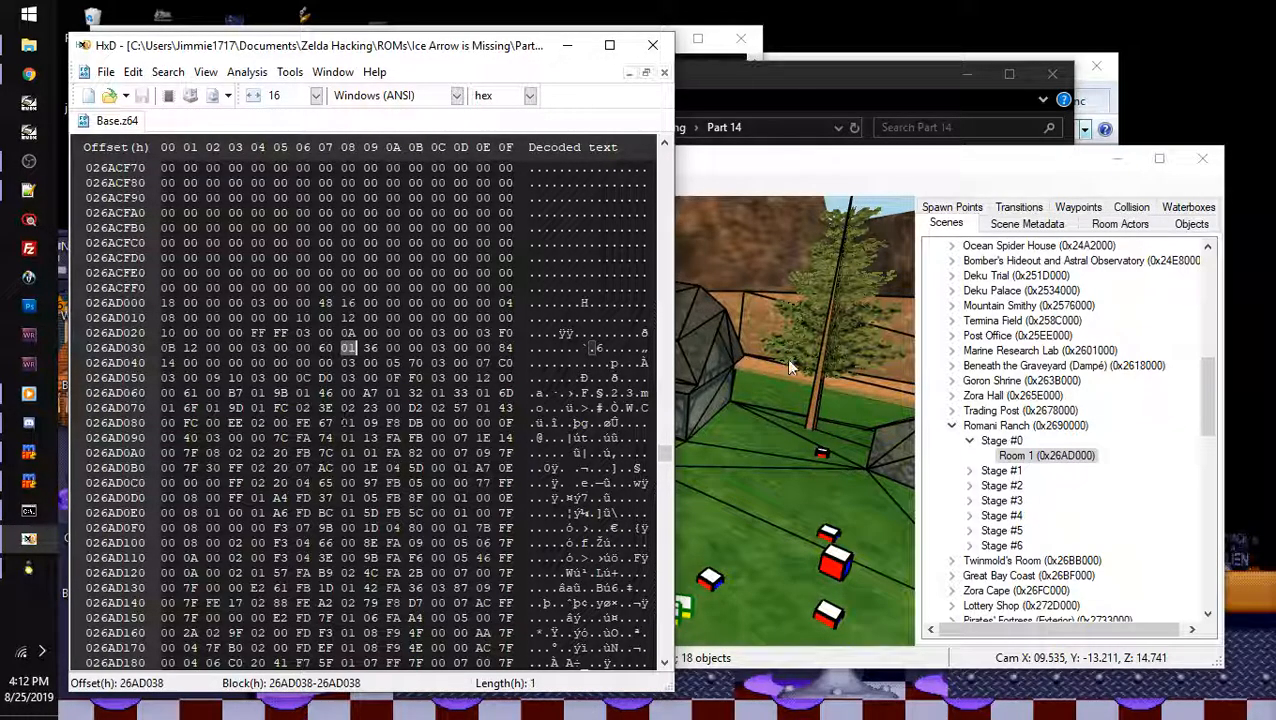
# - Switch to SceneNavi, show the room's object list and select the Square Signpost entry 0x00FC
pyautogui.click(1191, 223)
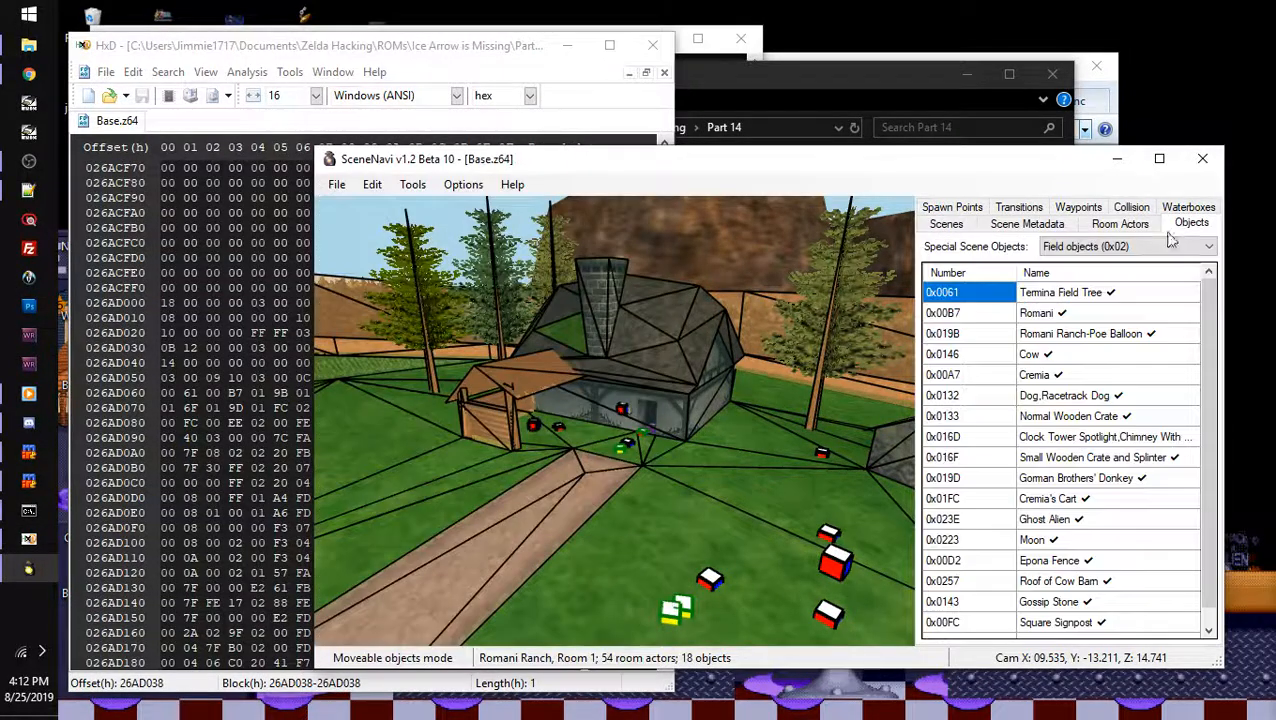
pyautogui.scroll(-1, 1000, 450)
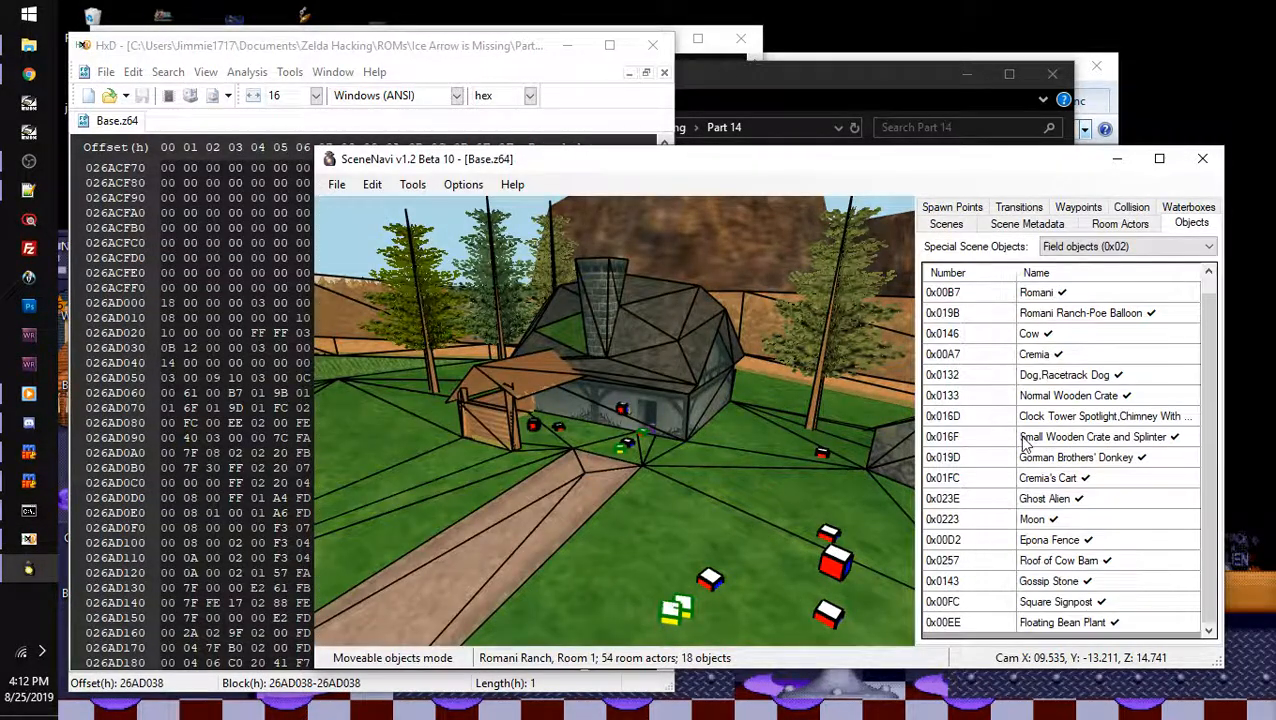
pyautogui.click(994, 603)
pyautogui.click(993, 605)
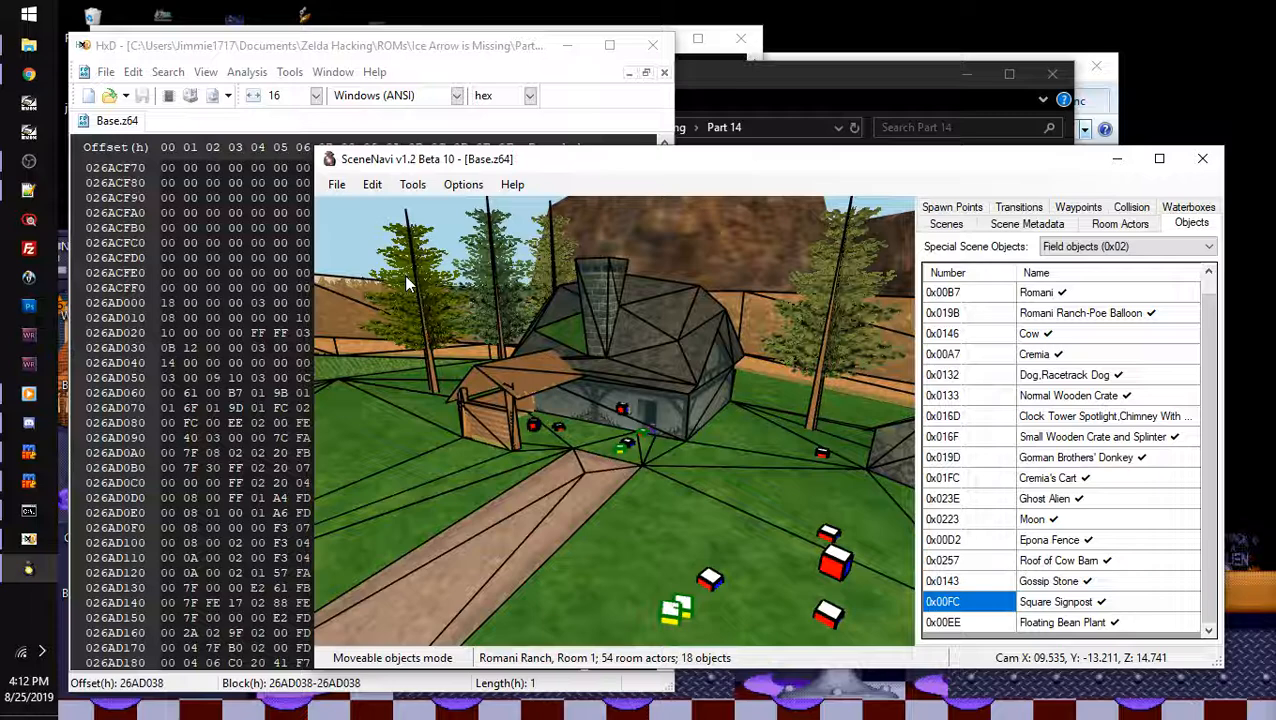
# - Back in HxD, walk through the object command at 26AD030 to its pointer byte and highlight the first object ID at 26AD060
pyautogui.click(277, 54)
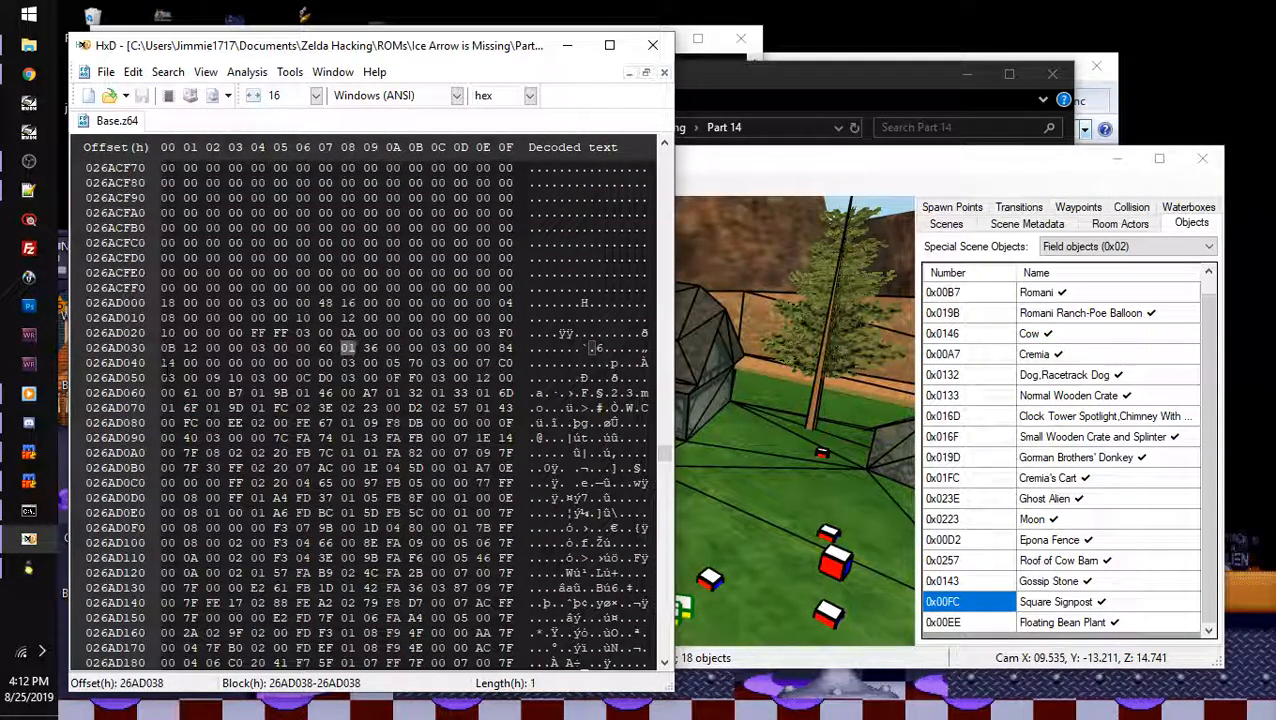
pyautogui.click(167, 348)
pyautogui.press('Right')
pyautogui.press('Right')
pyautogui.press('Right')
pyautogui.press('Right')
pyautogui.press('Right')
pyautogui.press('Right')
pyautogui.press('Right')
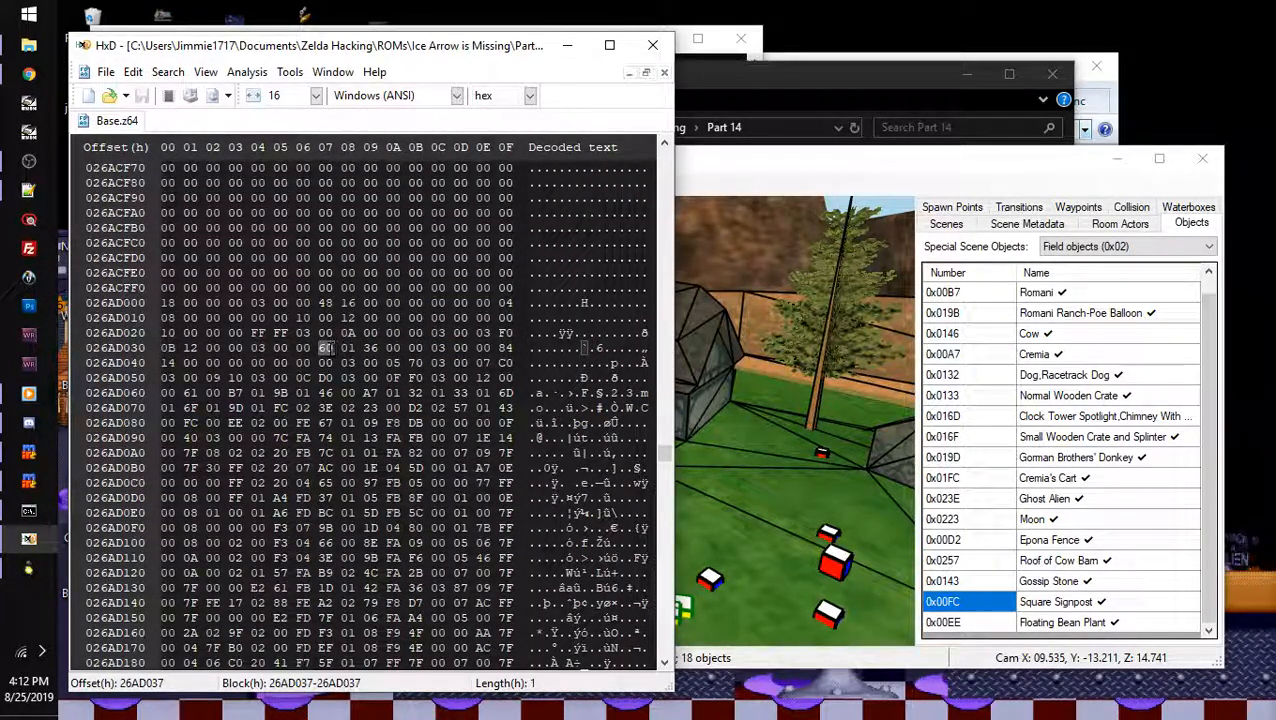
pyautogui.moveTo(168, 393); pyautogui.dragTo(190, 393)
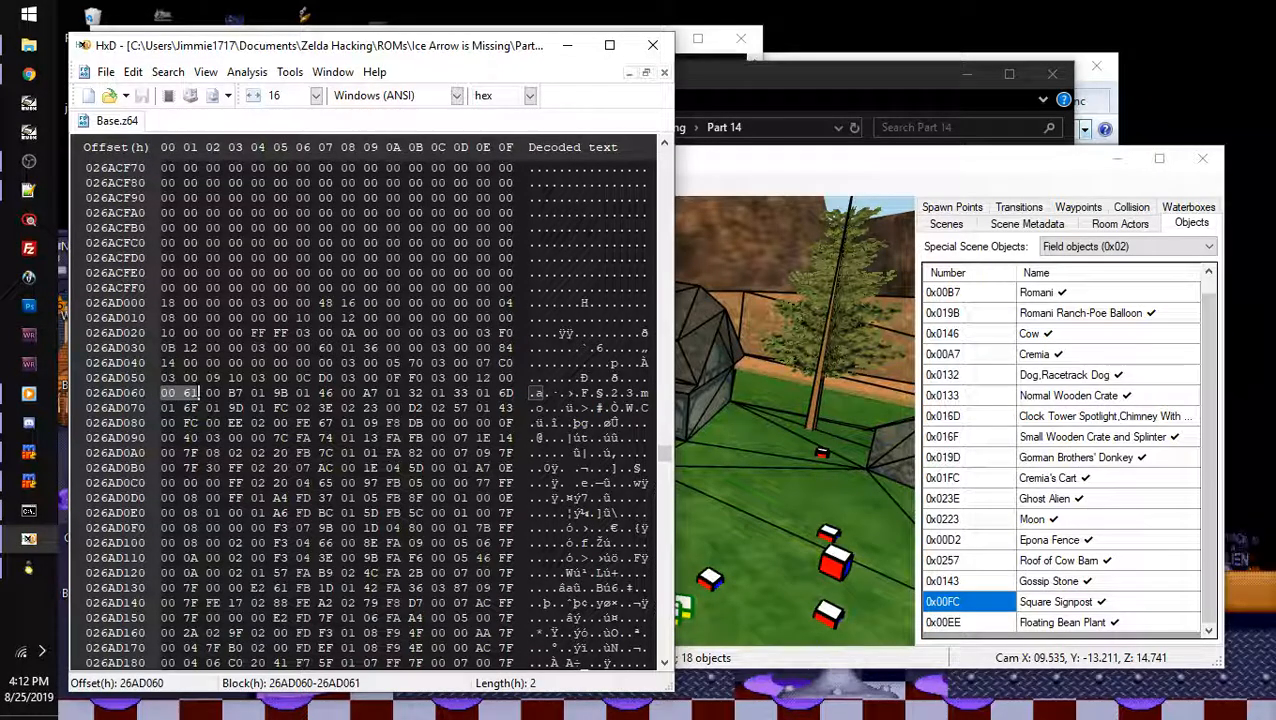
# - Highlight the object count byte at 26AD031, the whole object list at 26AD060-26AD083 and its 00FC entry
pyautogui.moveTo(183, 348); pyautogui.dragTo(197, 348)
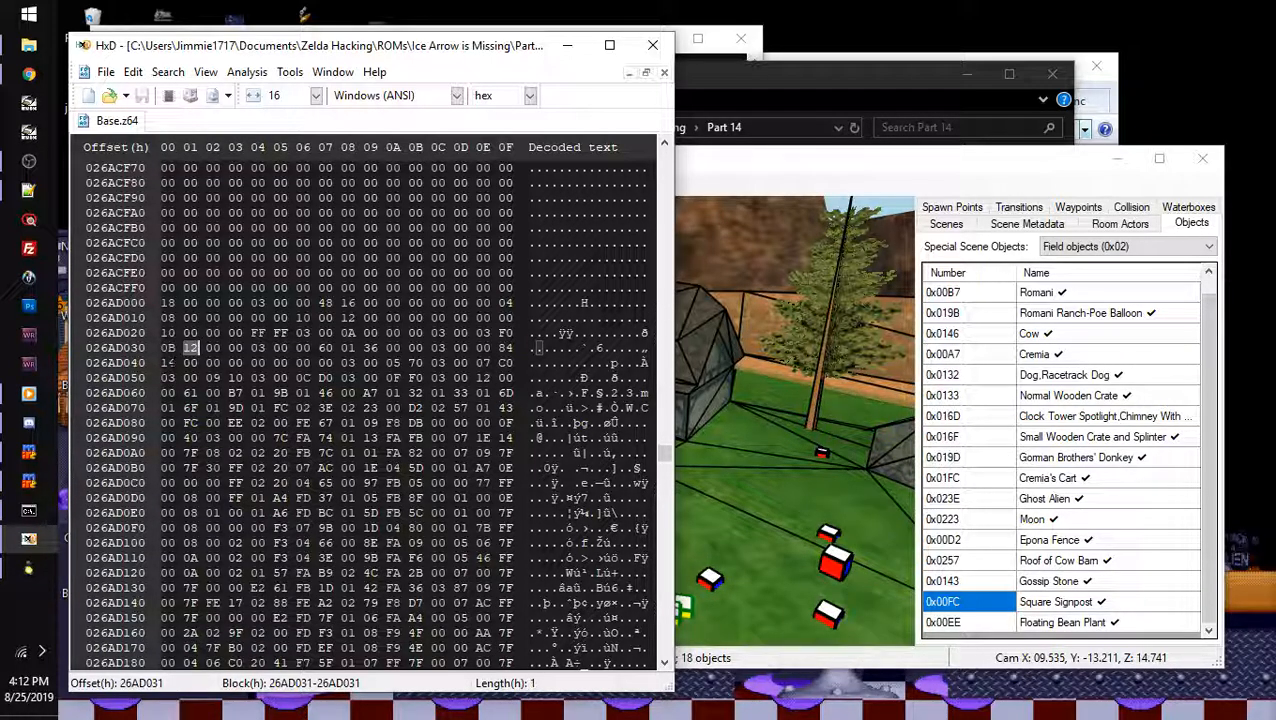
pyautogui.moveTo(166, 393); pyautogui.dragTo(242, 422)
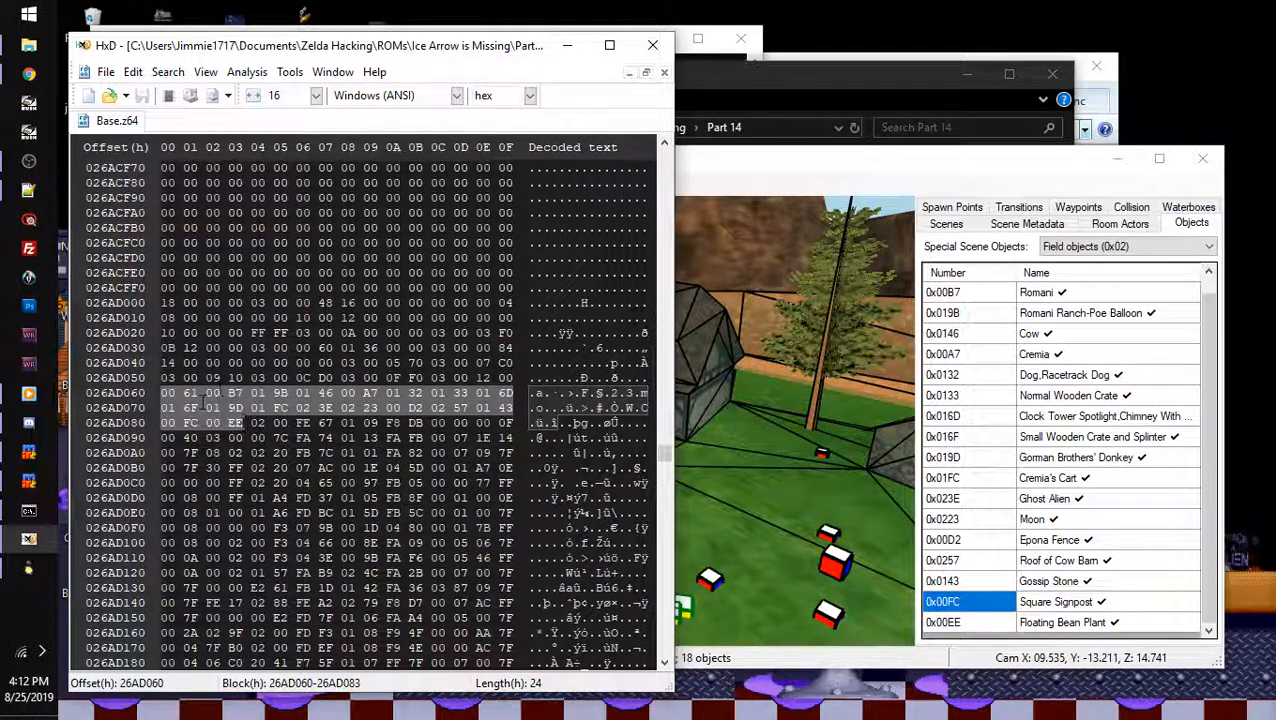
pyautogui.click(190, 423)
pyautogui.moveTo(190, 423); pyautogui.dragTo(166, 423)
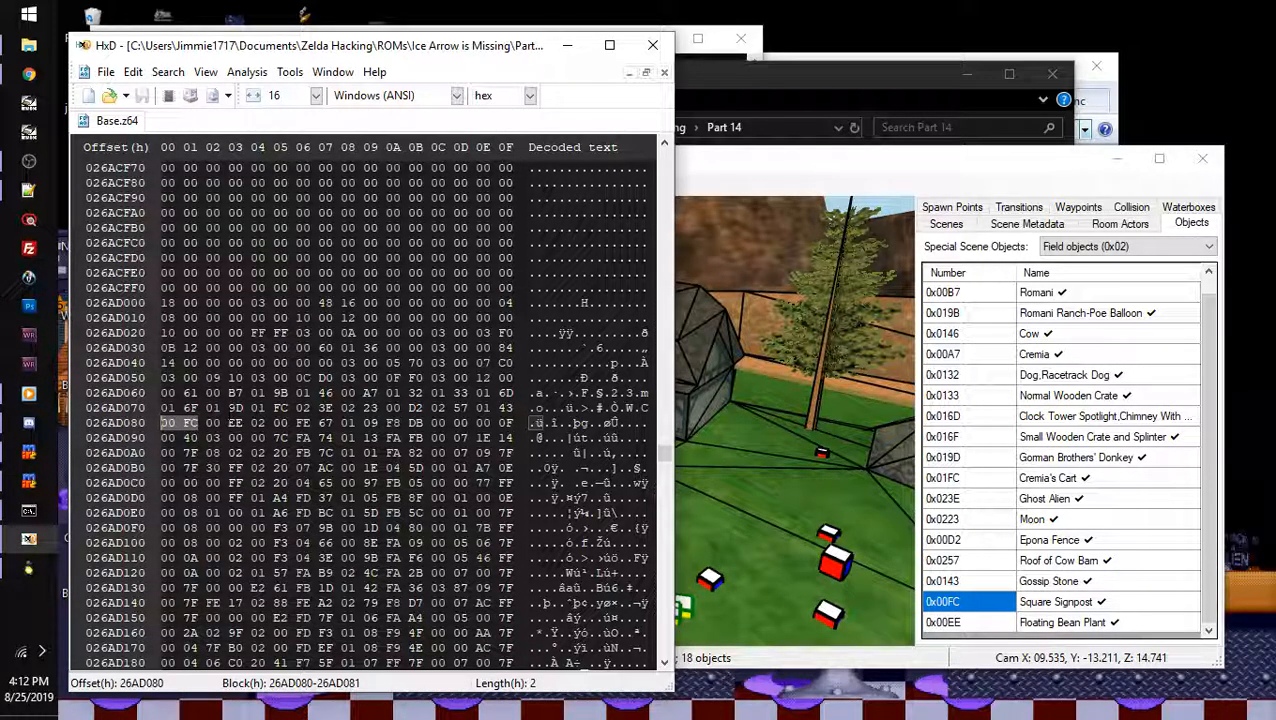
pyautogui.moveTo(235, 422); pyautogui.dragTo(165, 392)
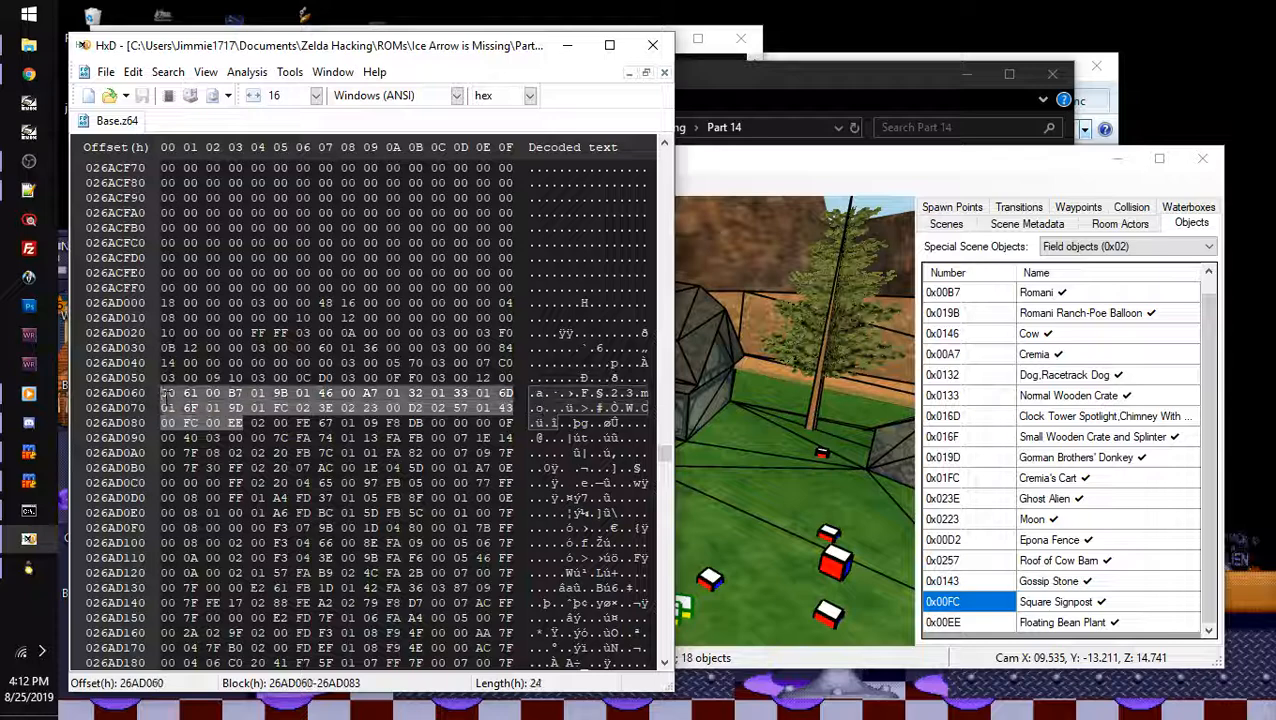
# - Inspect the actor command's pointer and count bytes at 26AD038, and select the actor list from 26AD084 to 26AD3E3
pyautogui.moveTo(343, 347); pyautogui.dragTo(507, 348)
pyautogui.write('84')
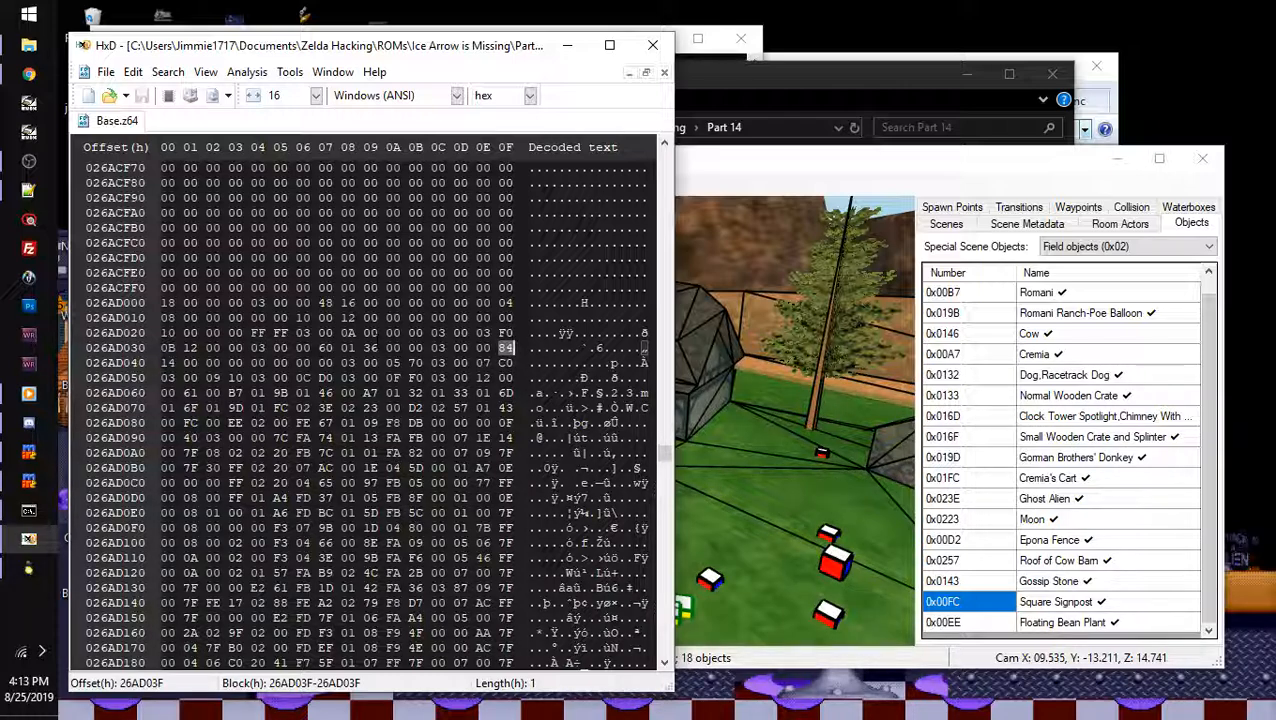
pyautogui.click(371, 347)
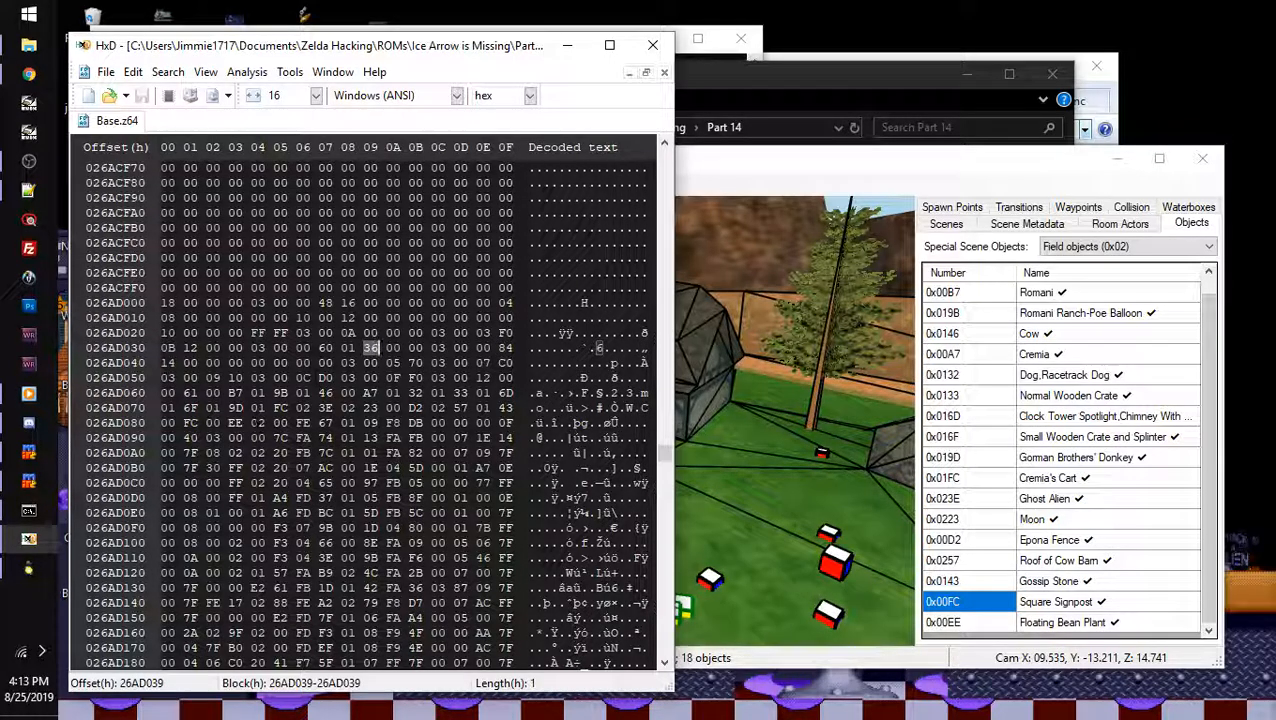
pyautogui.click(258, 423)
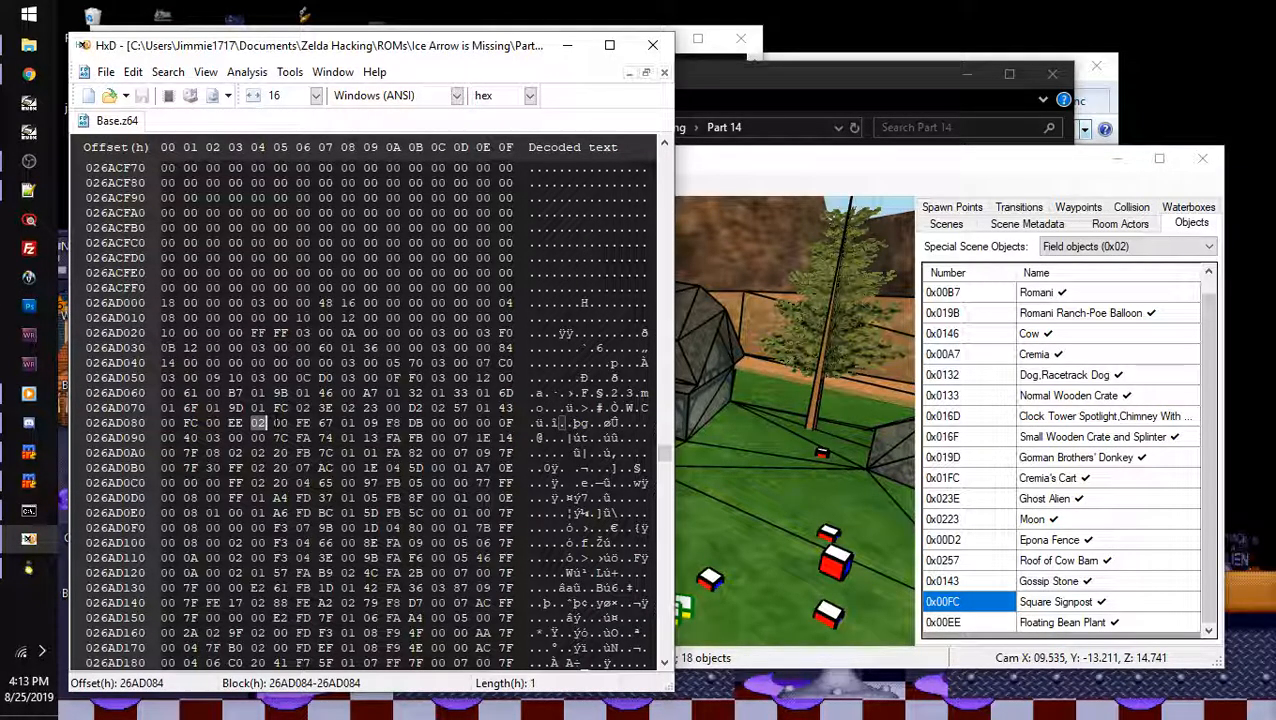
pyautogui.keyDown('shift'); pyautogui.click(236, 665); pyautogui.keyUp('shift')
pyautogui.moveTo(236, 676); pyautogui.dragTo(244, 603)
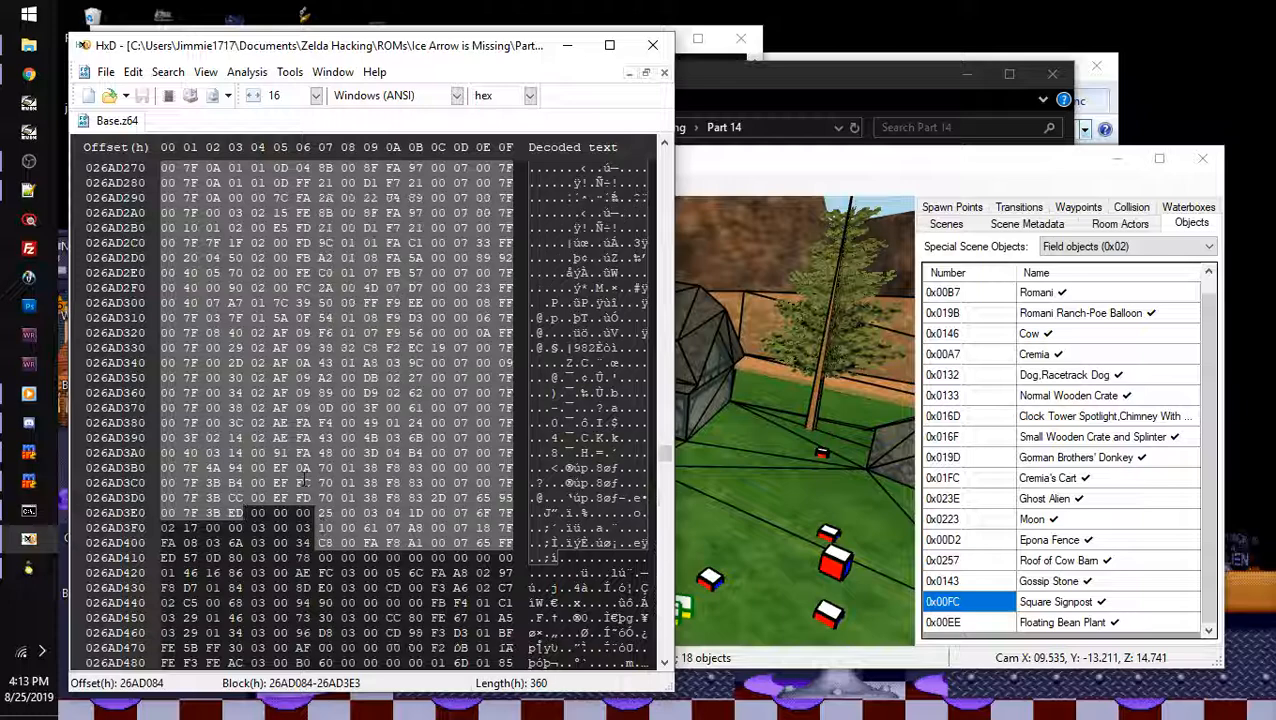
# - Go to hex offset 1A500, the start of the ROM's file table, and place the cursor there
pyautogui.scroll(13, 305, 480)
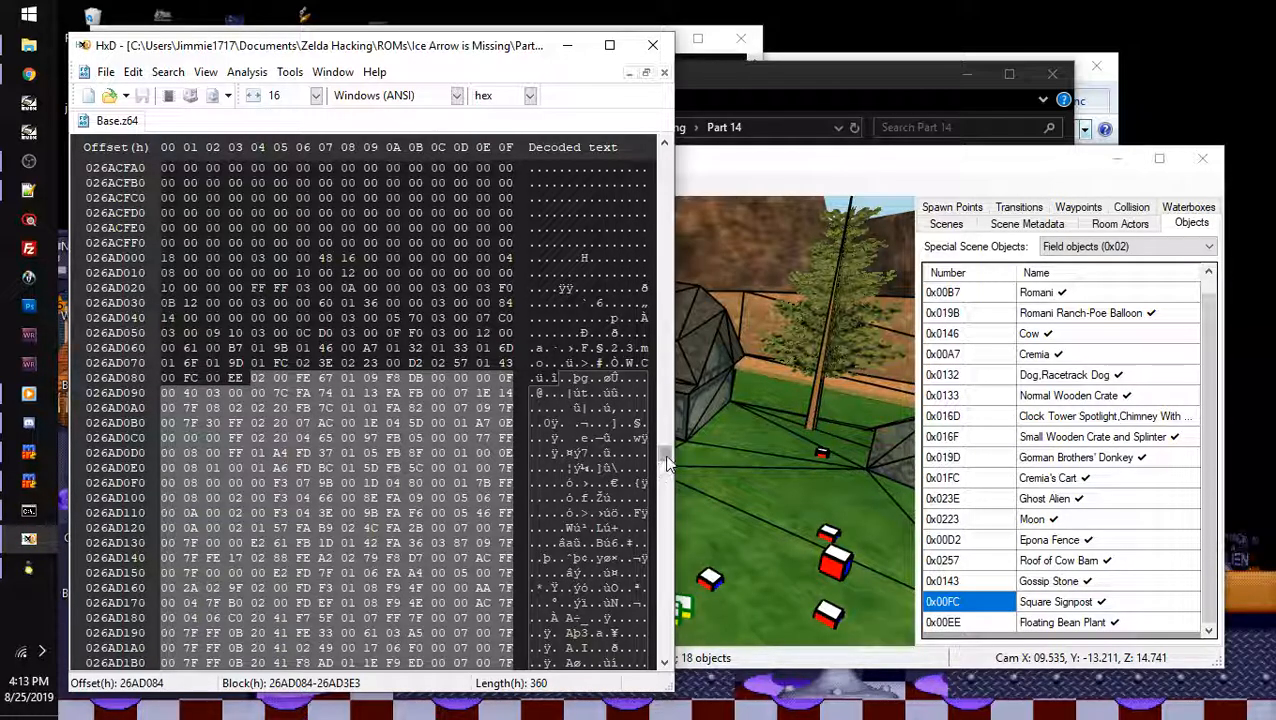
pyautogui.moveTo(668, 463); pyautogui.dragTo(665, 158)
pyautogui.click(380, 223)
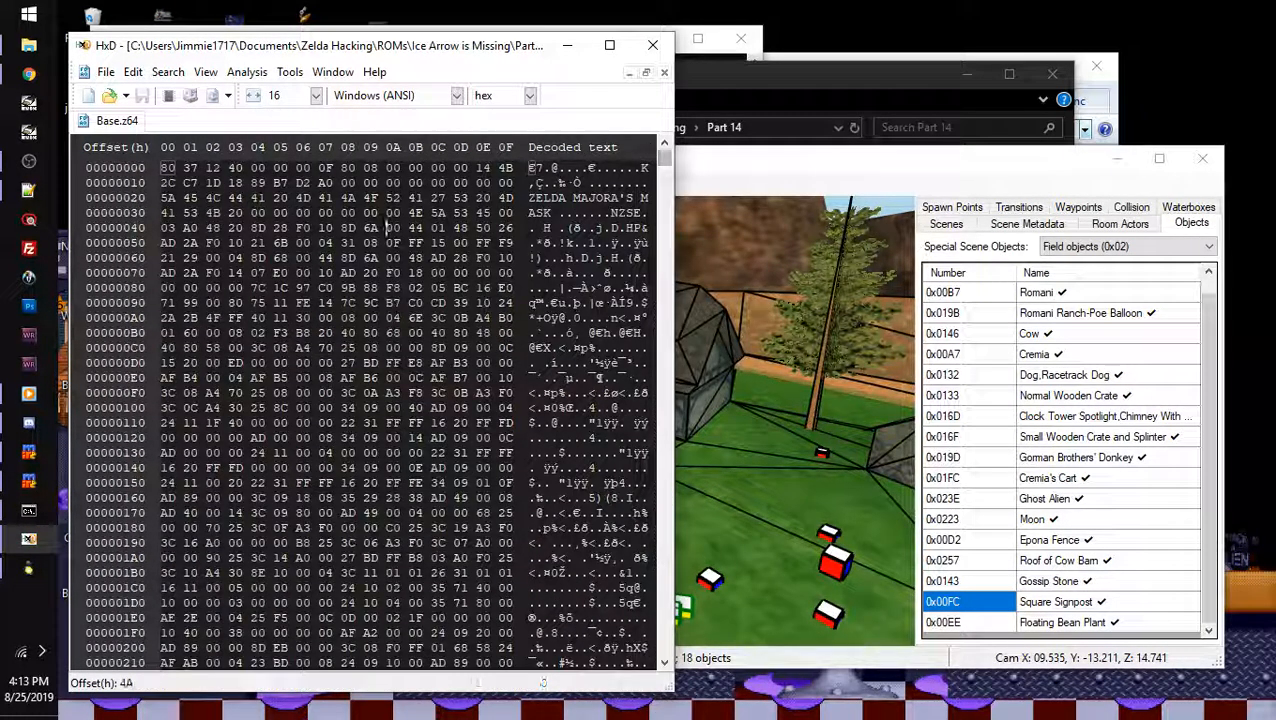
pyautogui.hotkey('ctrl', 'g')
pyautogui.write('1A')
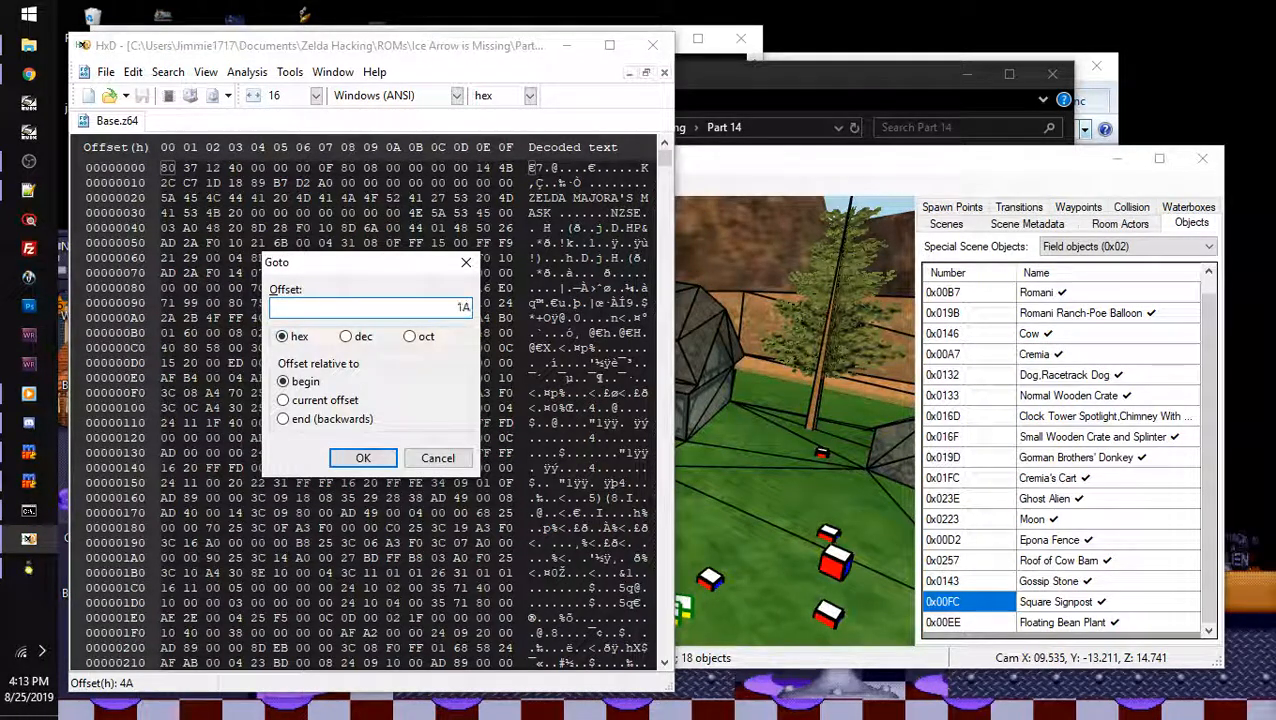
pyautogui.write('500')
pyautogui.click(355, 455)
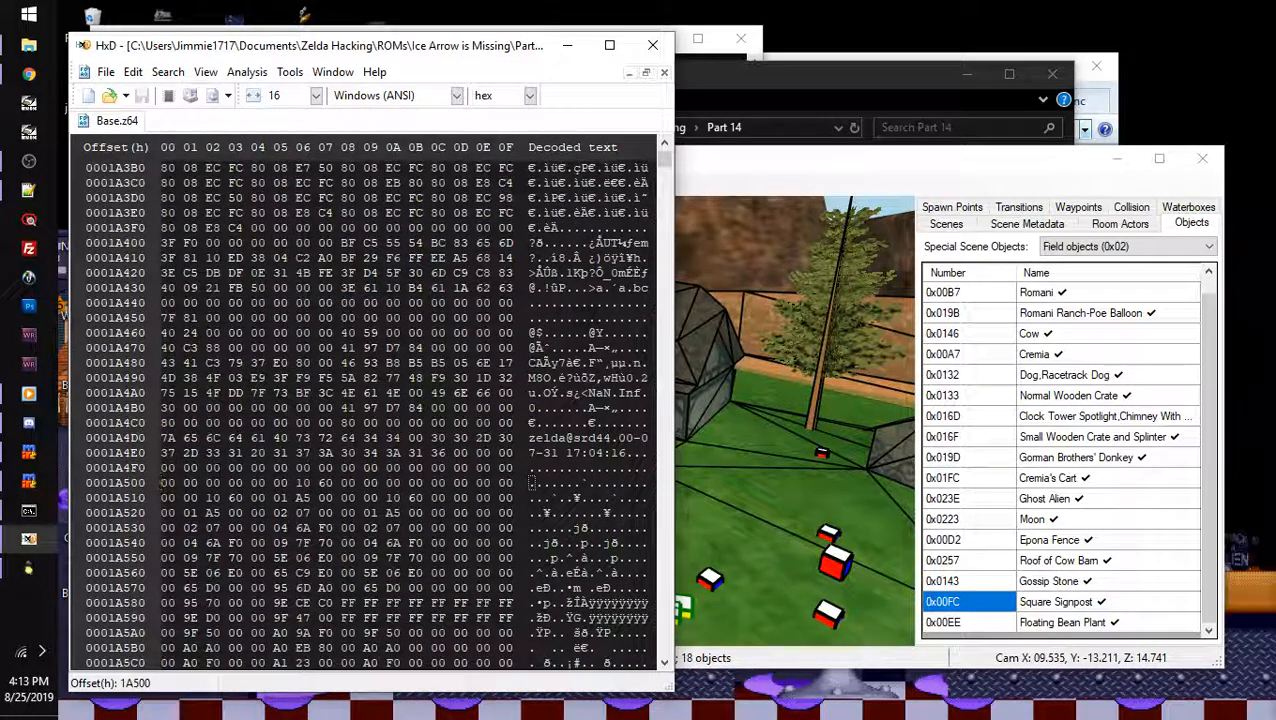
pyautogui.click(192, 483)
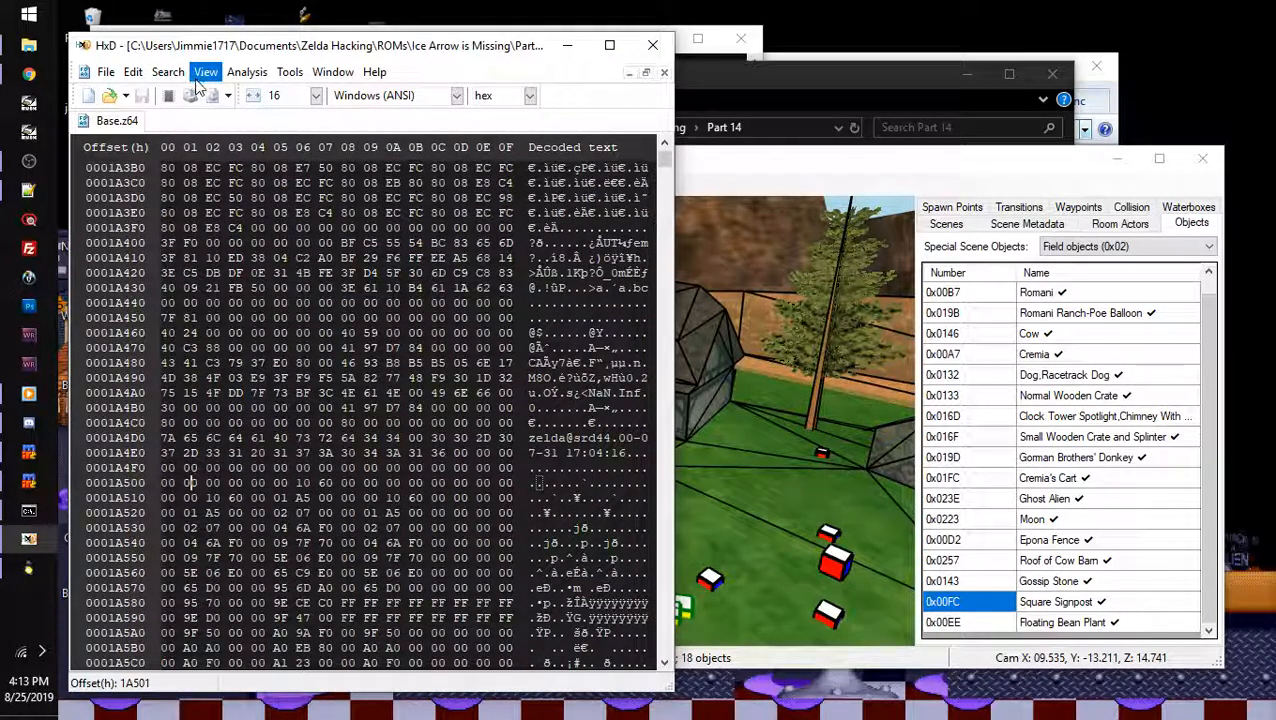
# - Search forward for the hex value 026AD000 and select the eight bytes at 1F7F0-1F7F7 holding the room's start and end addresses
pyautogui.hotkey('ctrl', 'f')
pyautogui.click(288, 270)
pyautogui.click(330, 308)
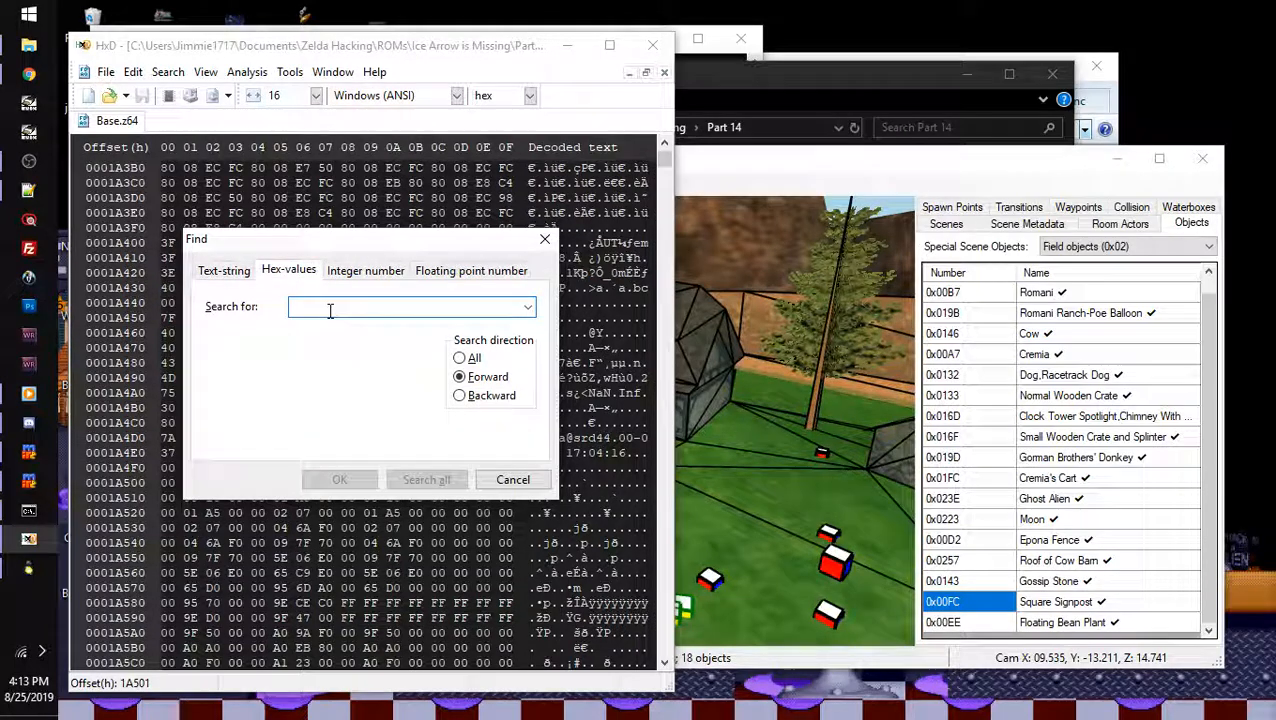
pyautogui.click(946, 223)
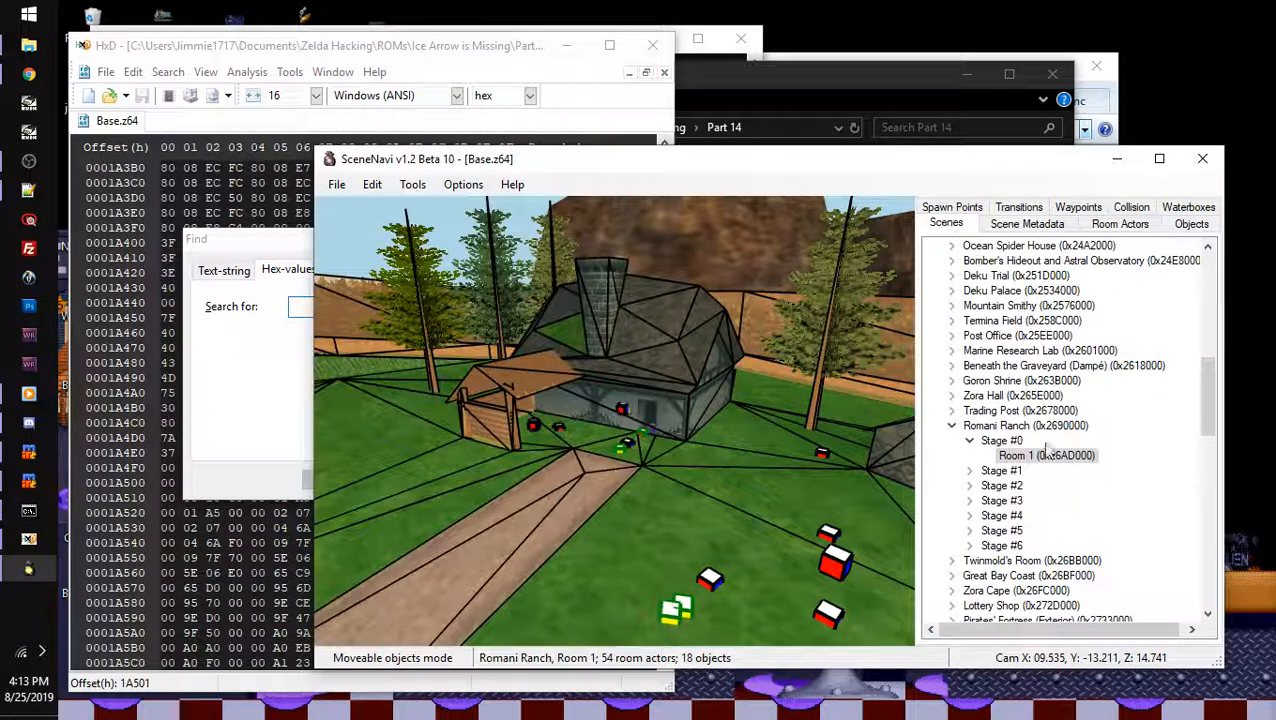
pyautogui.click(304, 305)
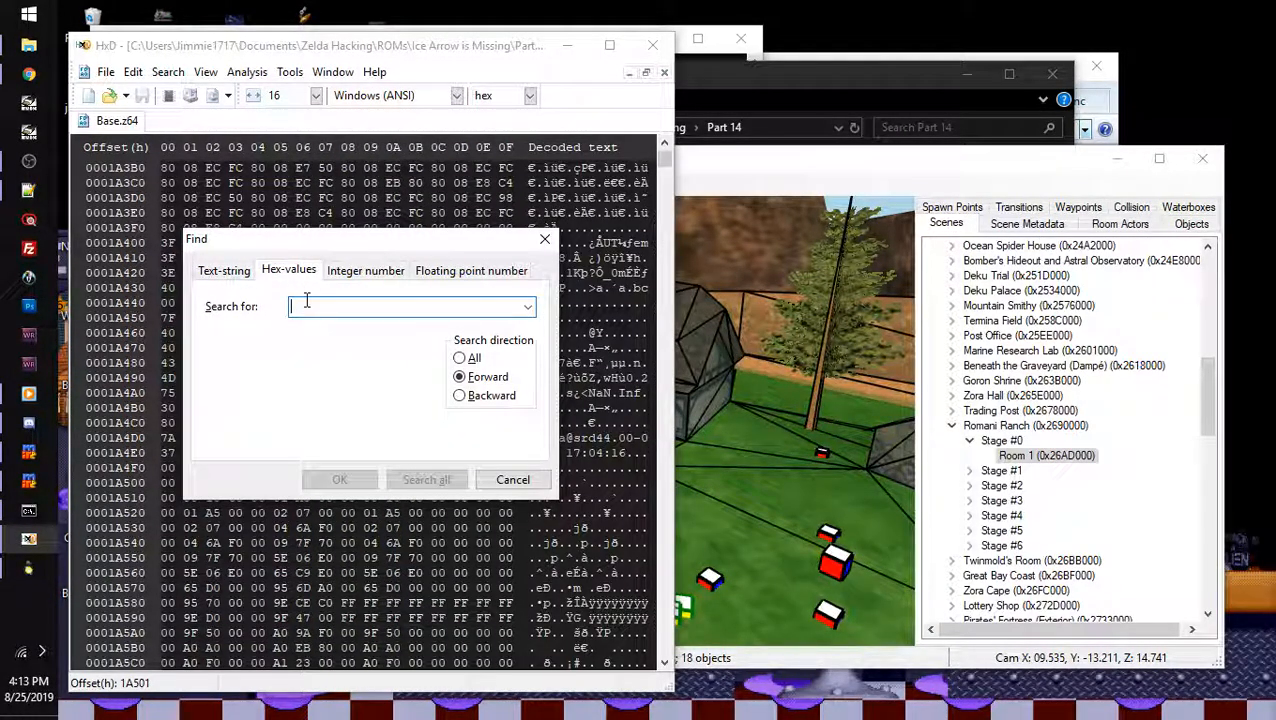
pyautogui.write('02')
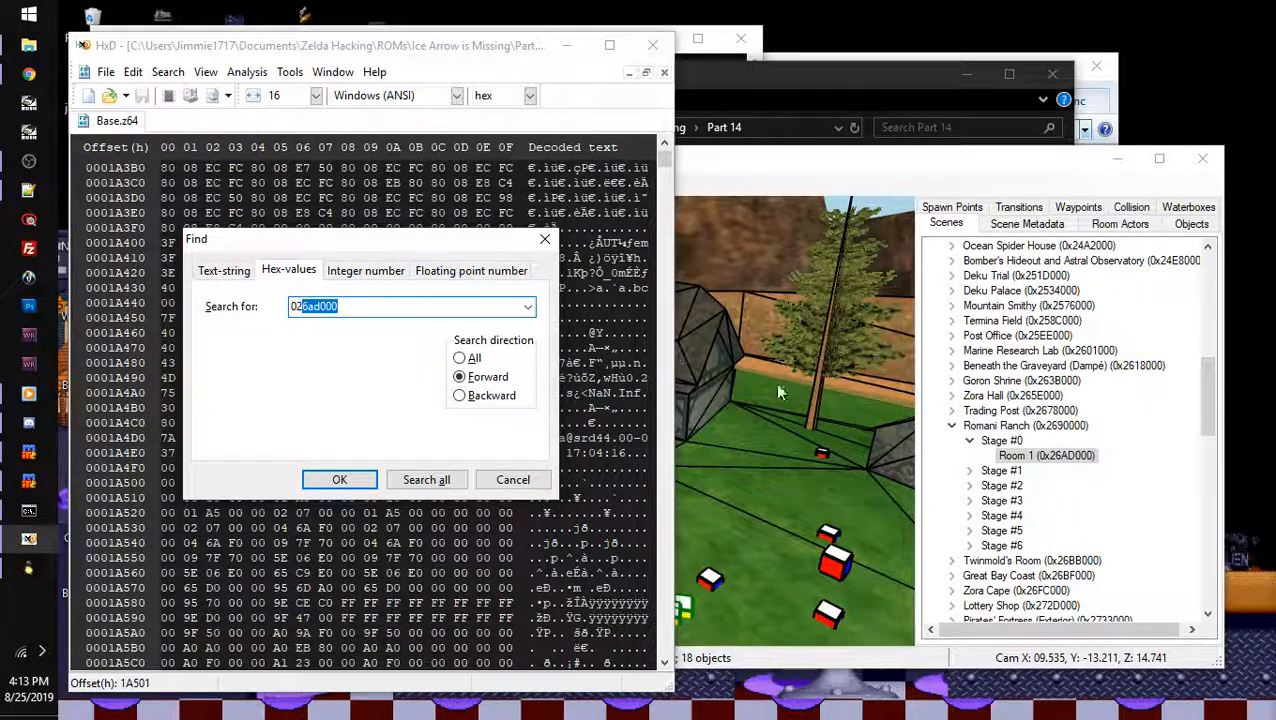
pyautogui.write('6ad000')
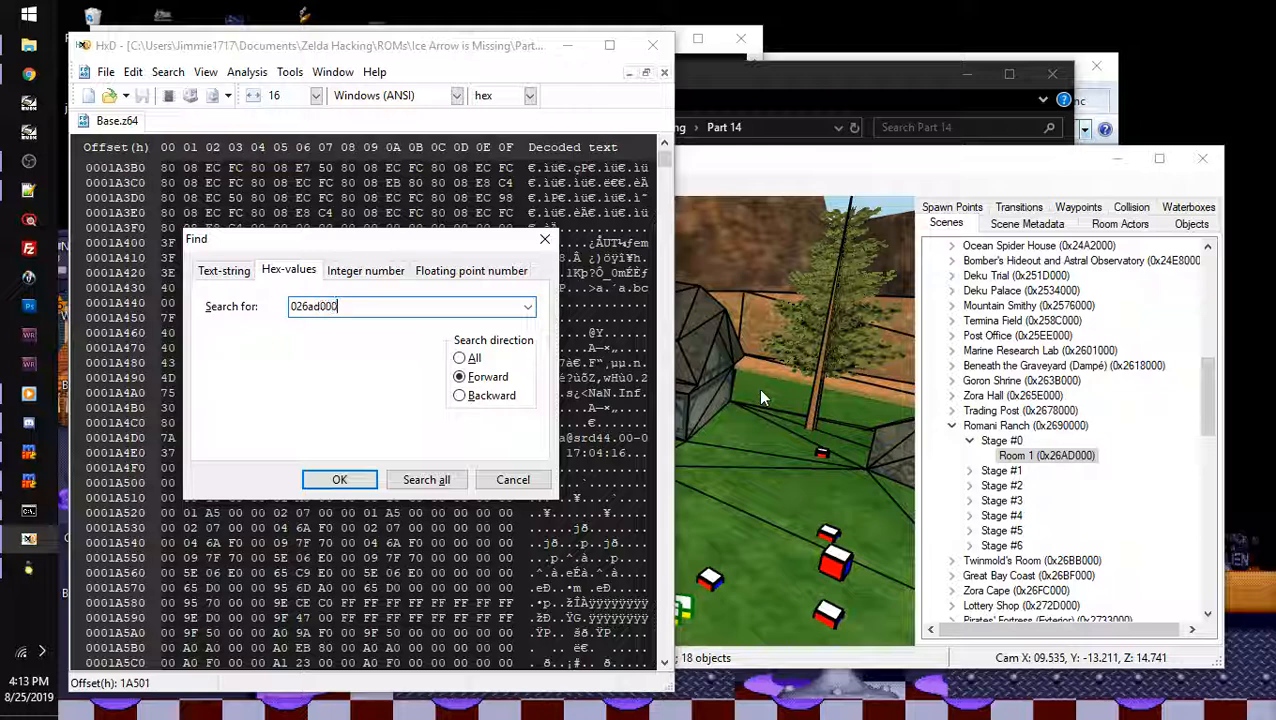
pyautogui.press('Return')
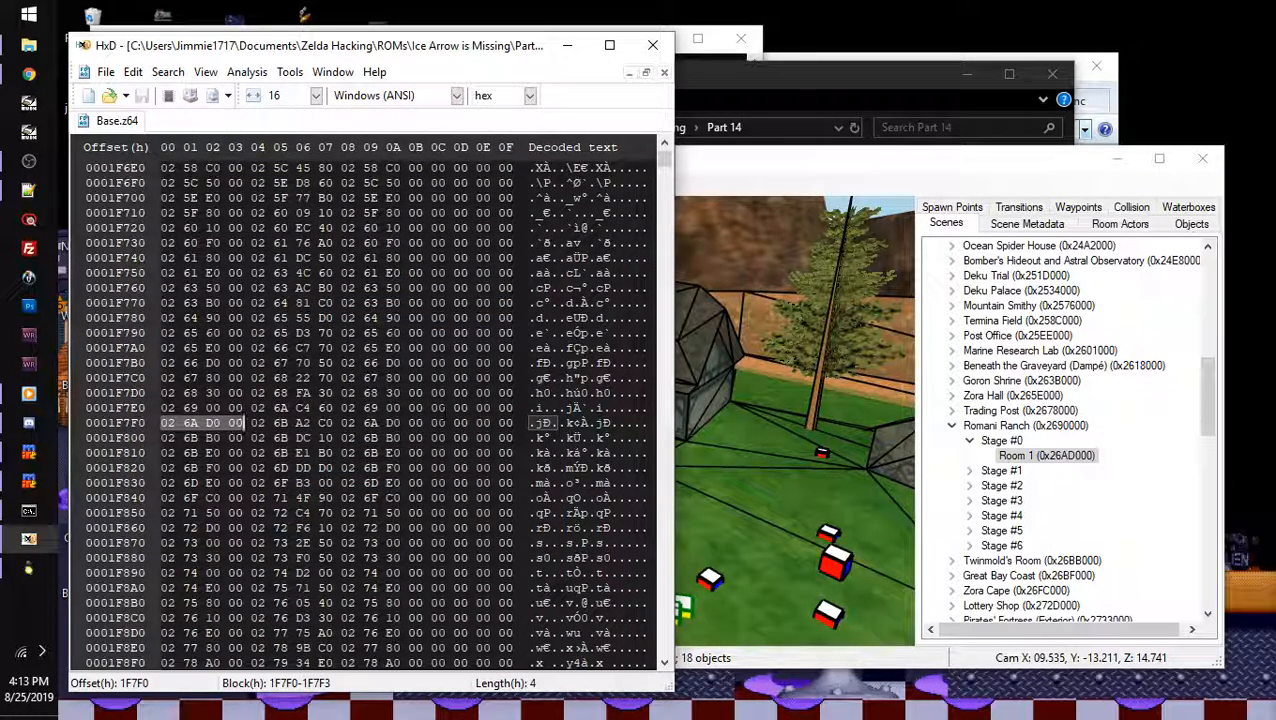
pyautogui.moveTo(335, 423); pyautogui.dragTo(161, 423)
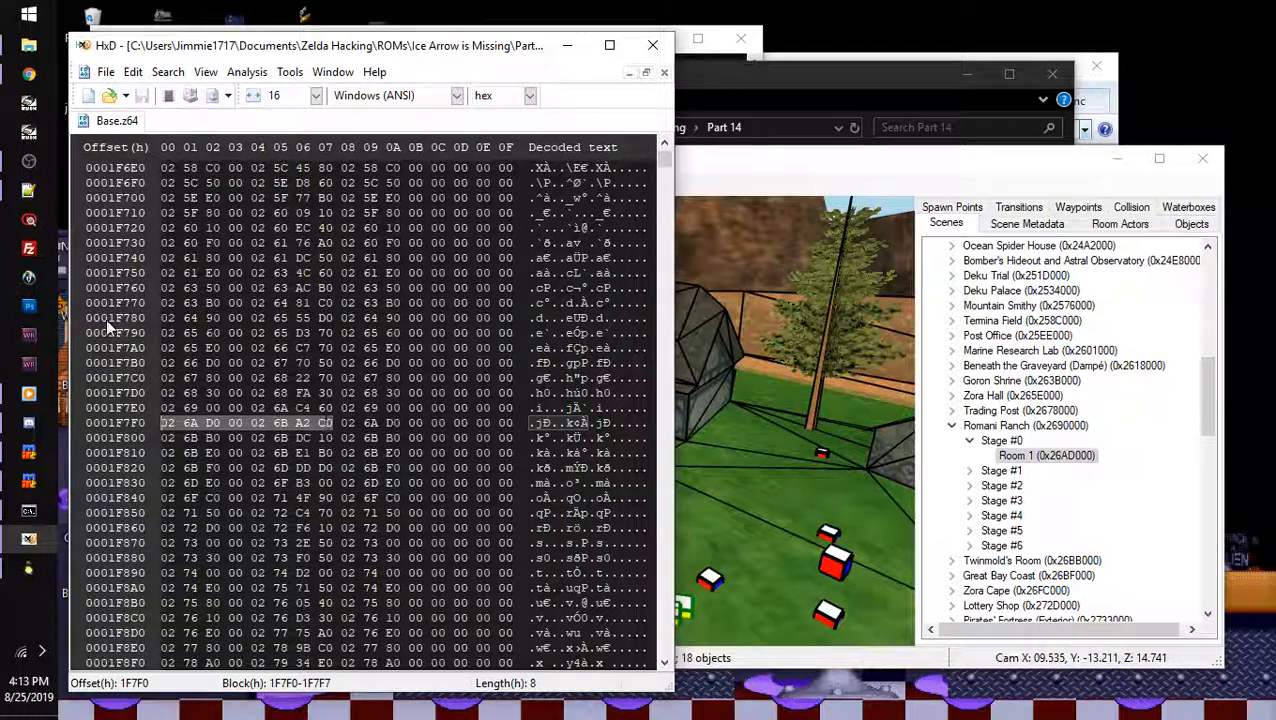
# - Switch to offsets.txt in Notepad++ and record the room's start and end addresses, 02 6A D0 00 02 6B A2 C0, on empty line 332
pyautogui.click(34, 195)
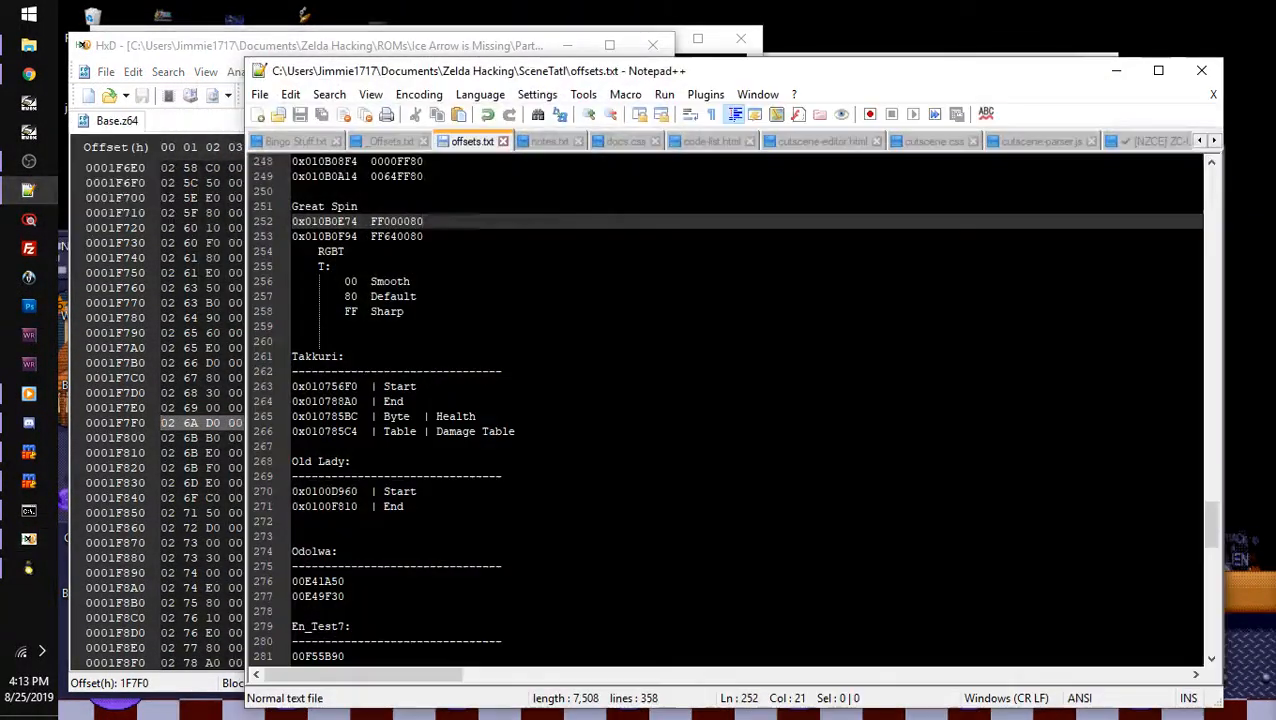
pyautogui.scroll(-20, 730, 400)
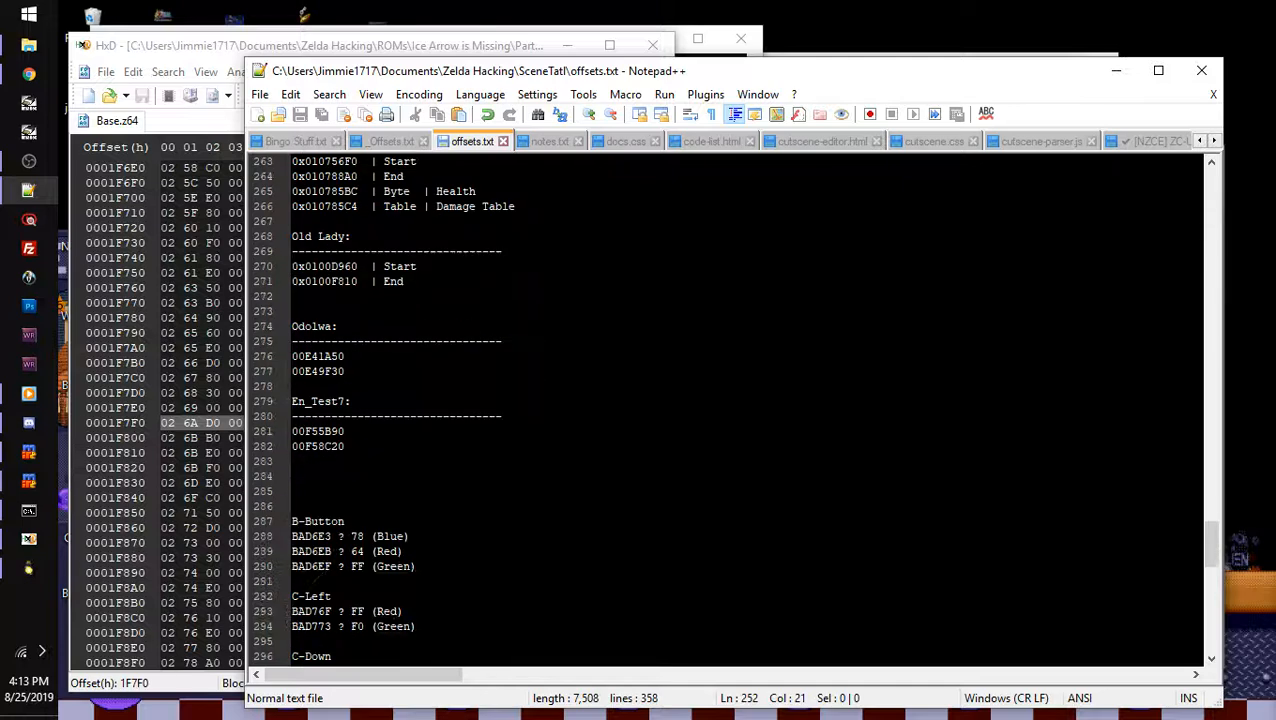
pyautogui.click(293, 491)
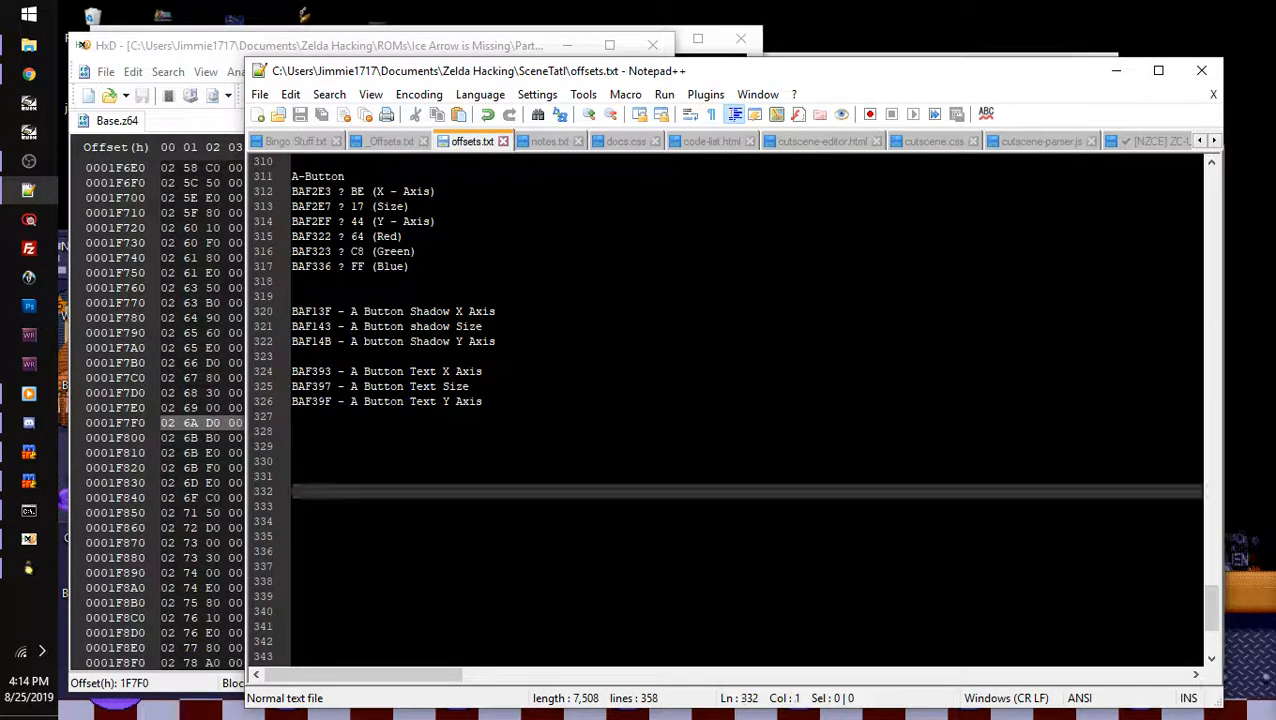
pyautogui.write('02')
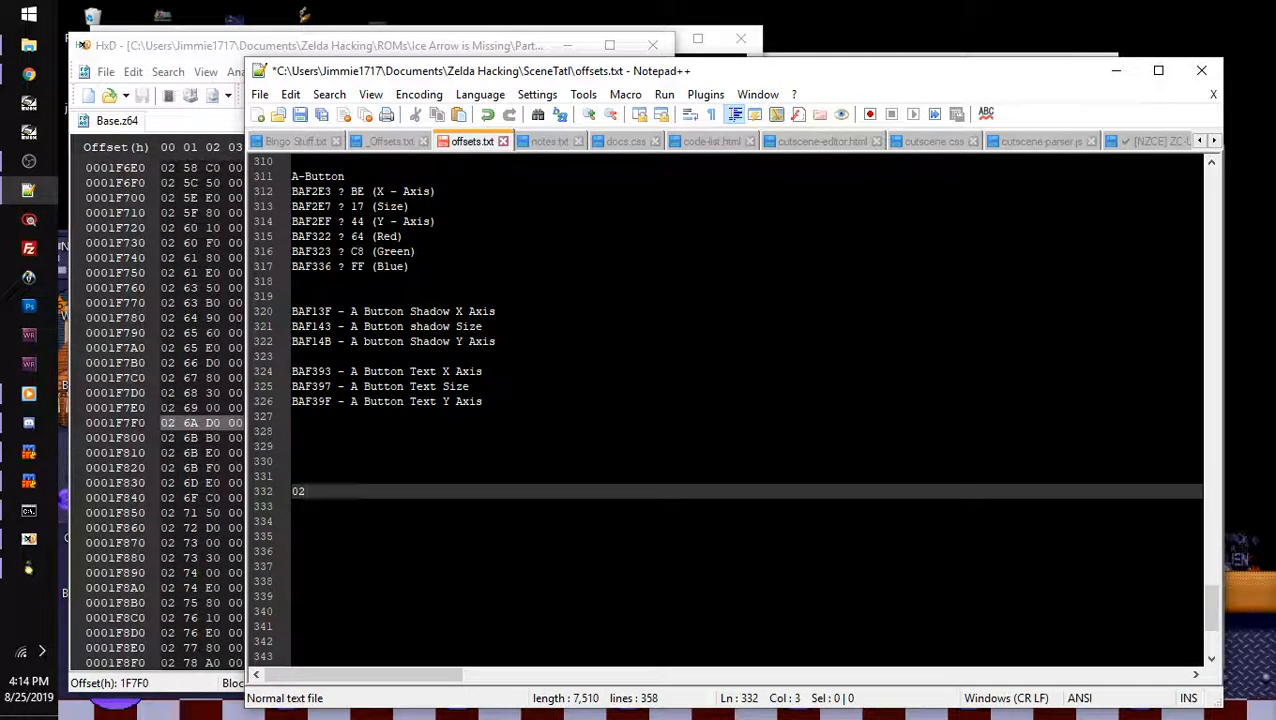
pyautogui.write(' 6A D0 00')
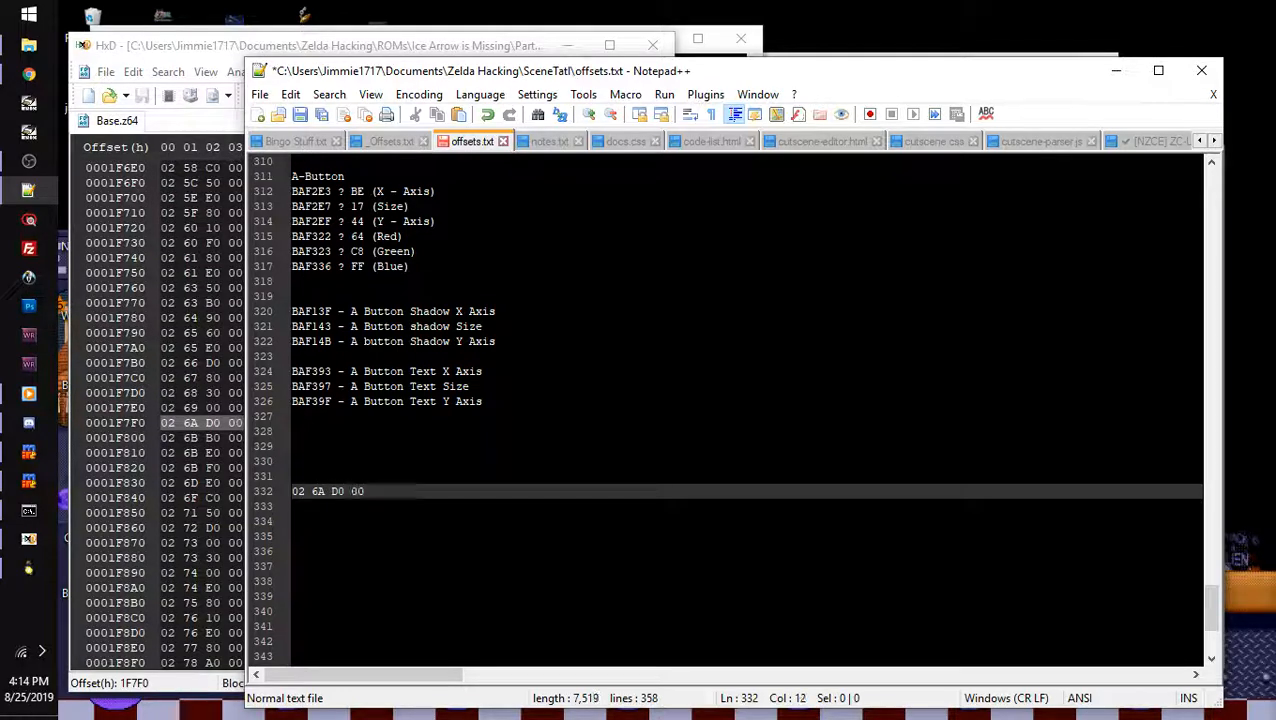
pyautogui.moveTo(247, 428); pyautogui.dragTo(541, 426)
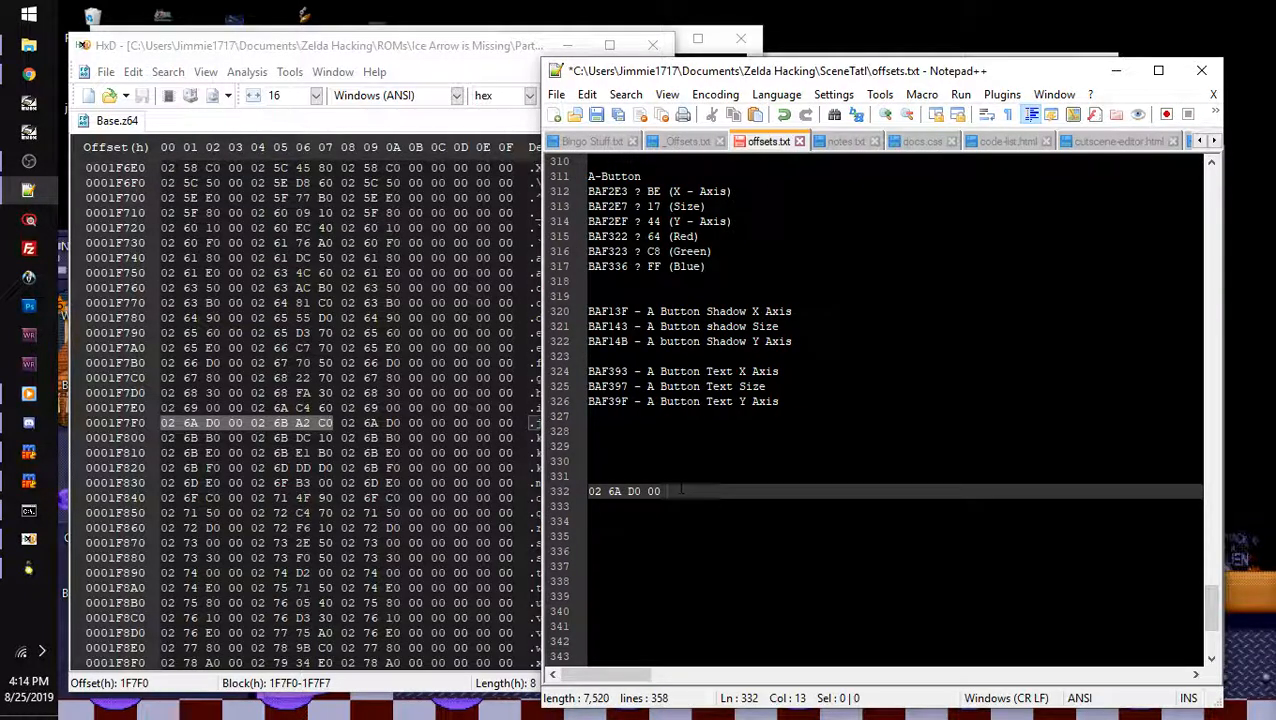
pyautogui.write('02 6B A2 C0')
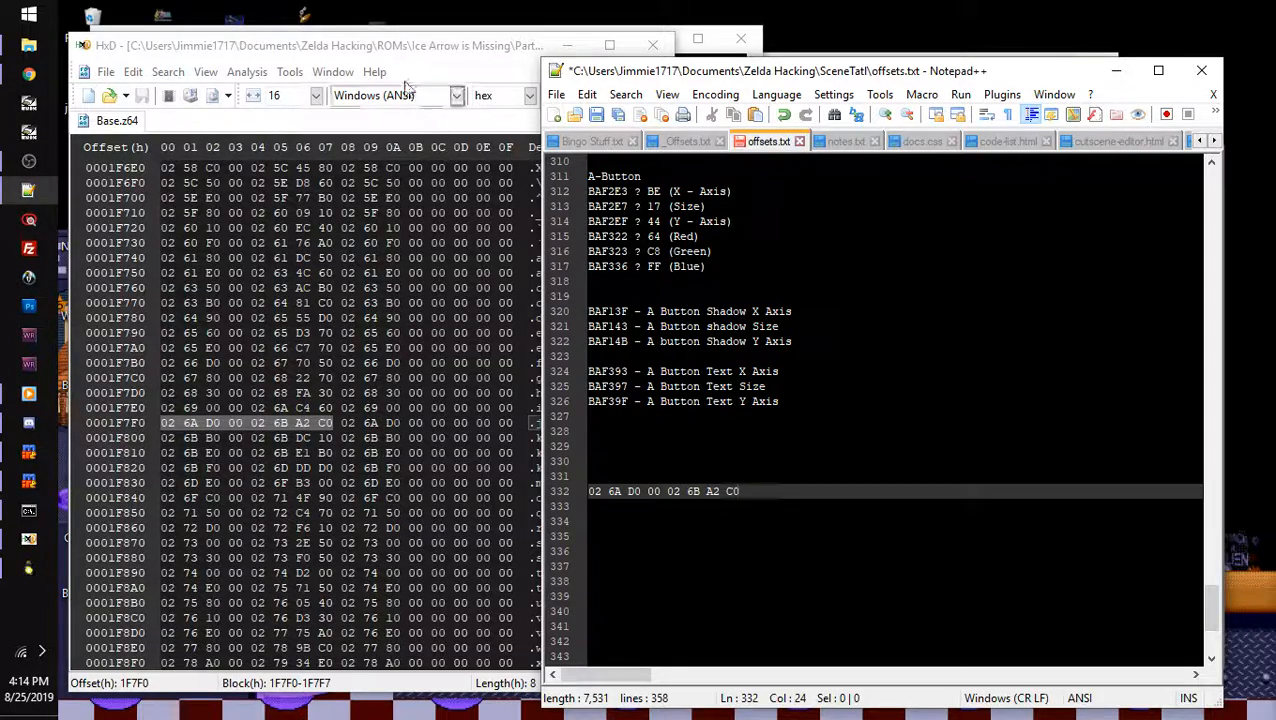
# - Return to HxD, highlight the room's end address at 1F7F4-1F7F7, and go to hex offset 26BA2C0
pyautogui.click(378, 46)
pyautogui.click(253, 423)
pyautogui.moveTo(253, 423); pyautogui.dragTo(332, 423)
pyautogui.hotkey('ctrl', 'g')
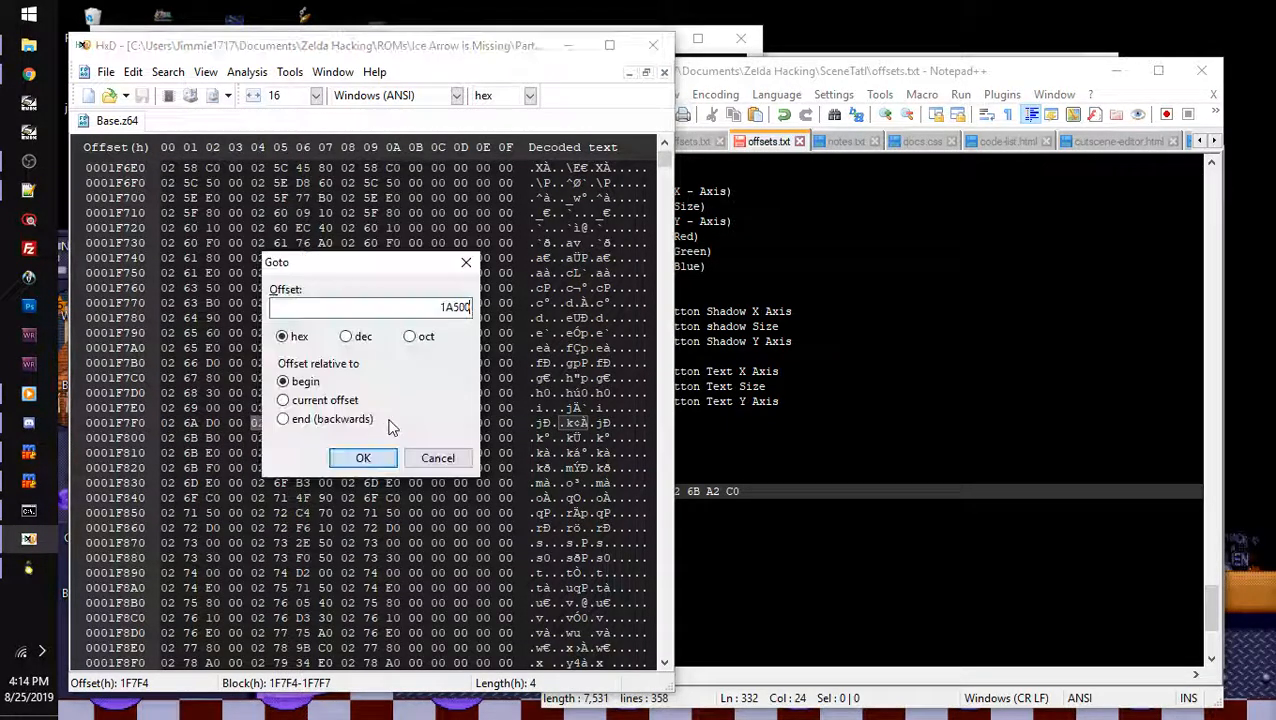
pyautogui.moveTo(369, 262); pyautogui.dragTo(501, 262)
pyautogui.doubleClick(570, 306)
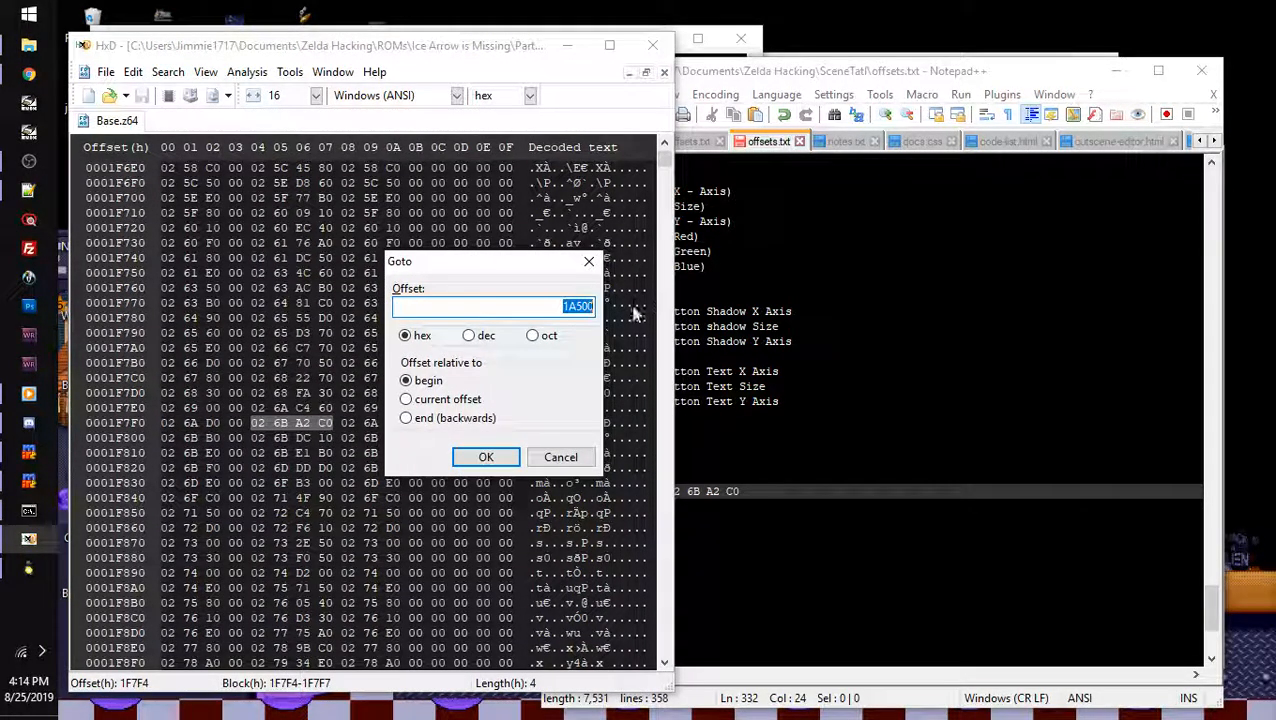
pyautogui.write('2 6B A2 ')
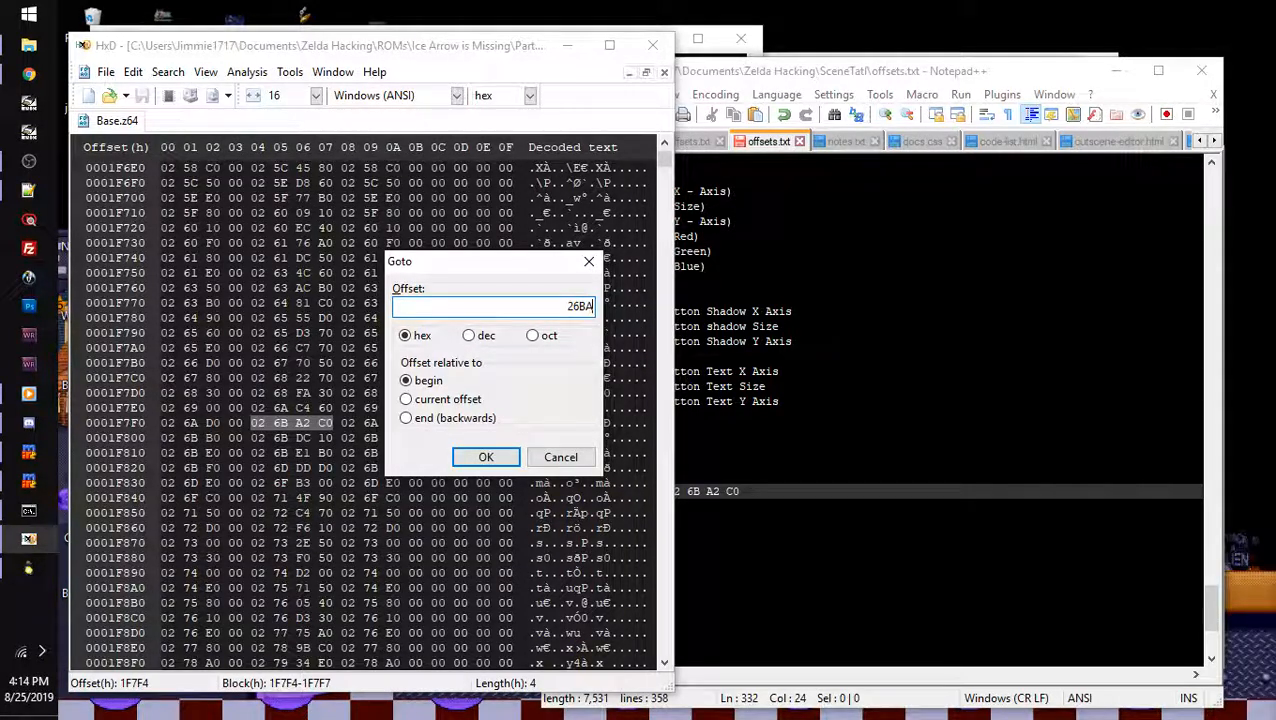
pyautogui.write('C0')
pyautogui.press('Return')
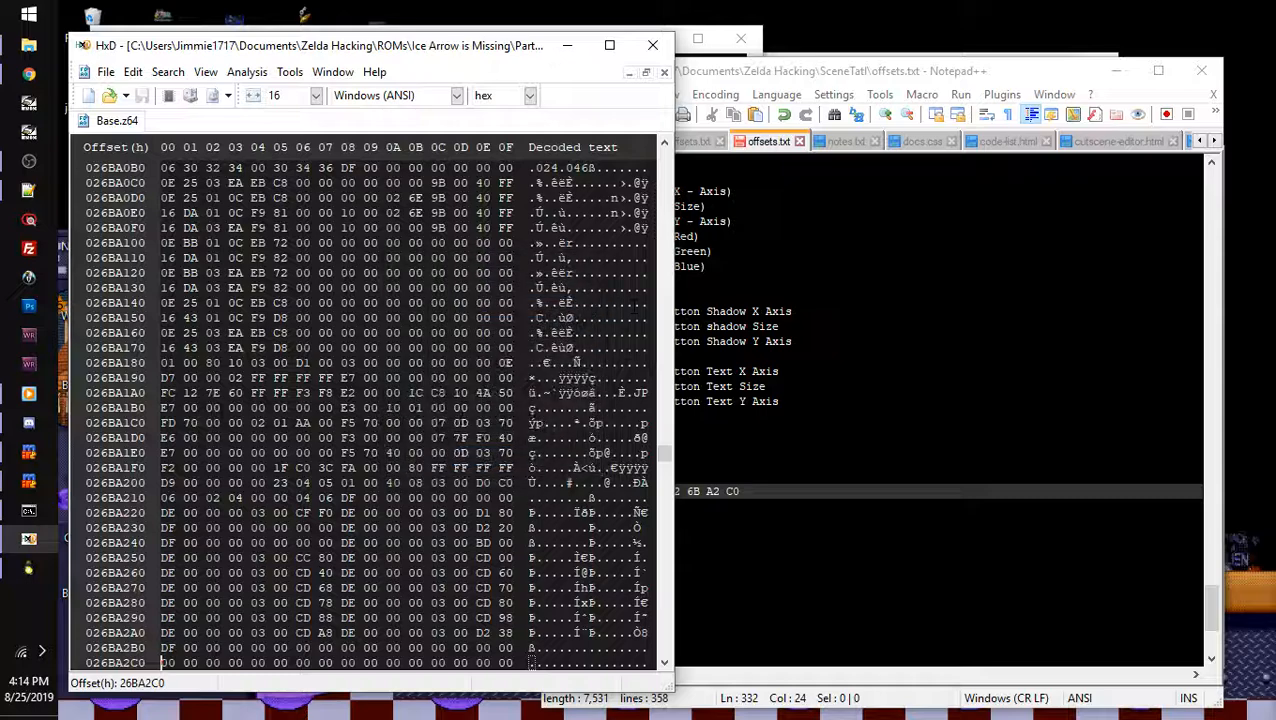
# - Paste the copied actor list over the empty bytes starting at offset 26BA2C0, right after the room's data
pyautogui.scroll(-2, 370, 400)
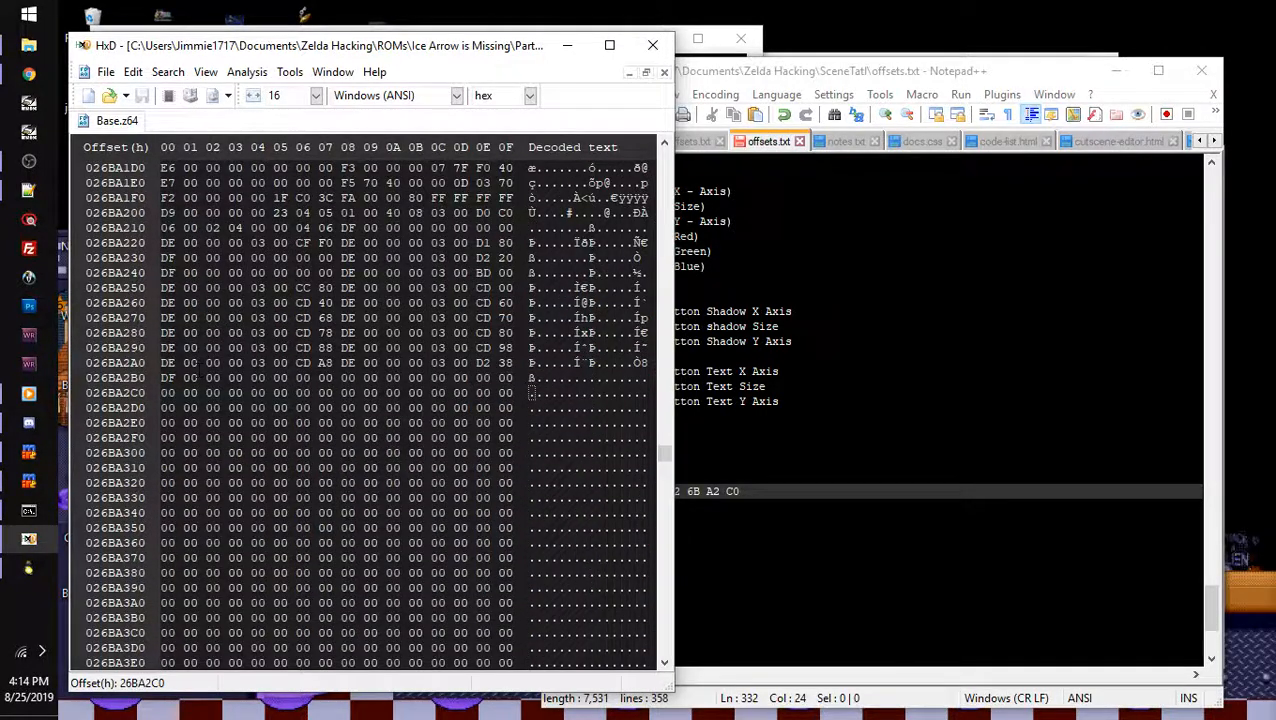
pyautogui.moveTo(165, 392); pyautogui.dragTo(165, 258)
pyautogui.scroll(-1, 169, 412)
pyautogui.moveTo(158, 453); pyautogui.dragTo(520, 500)
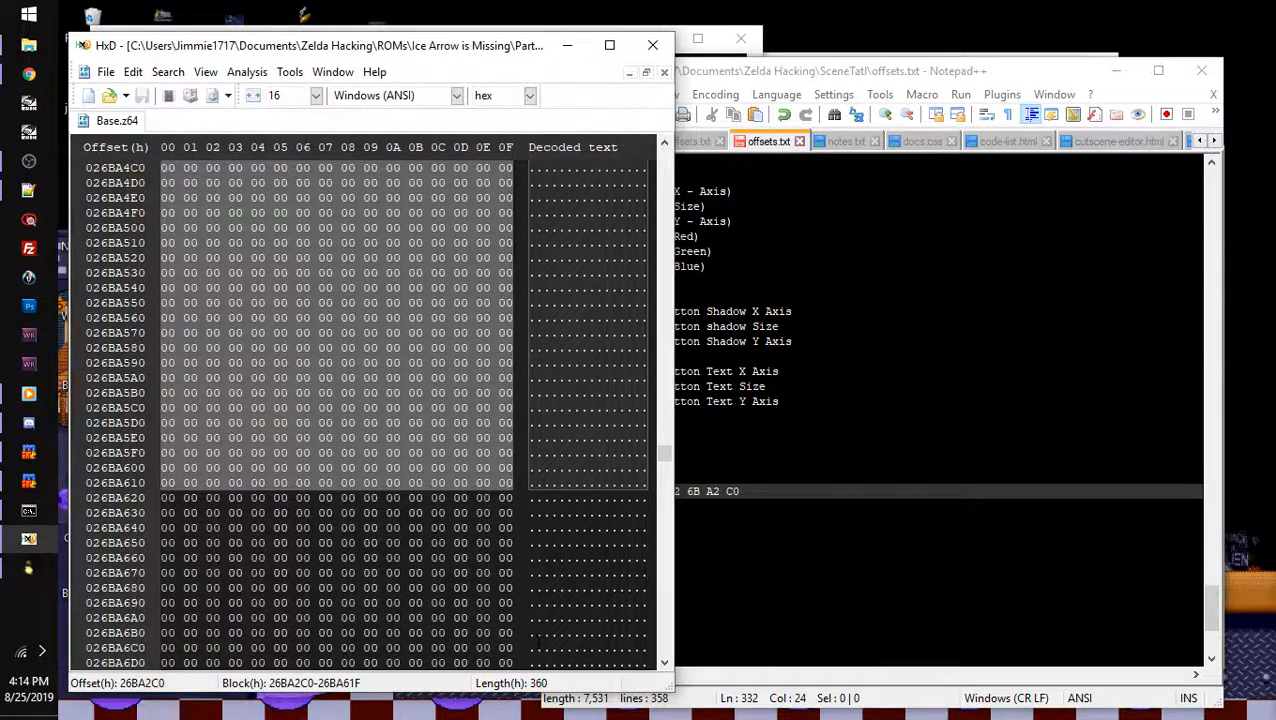
pyautogui.hotkey('ctrl', 'v')
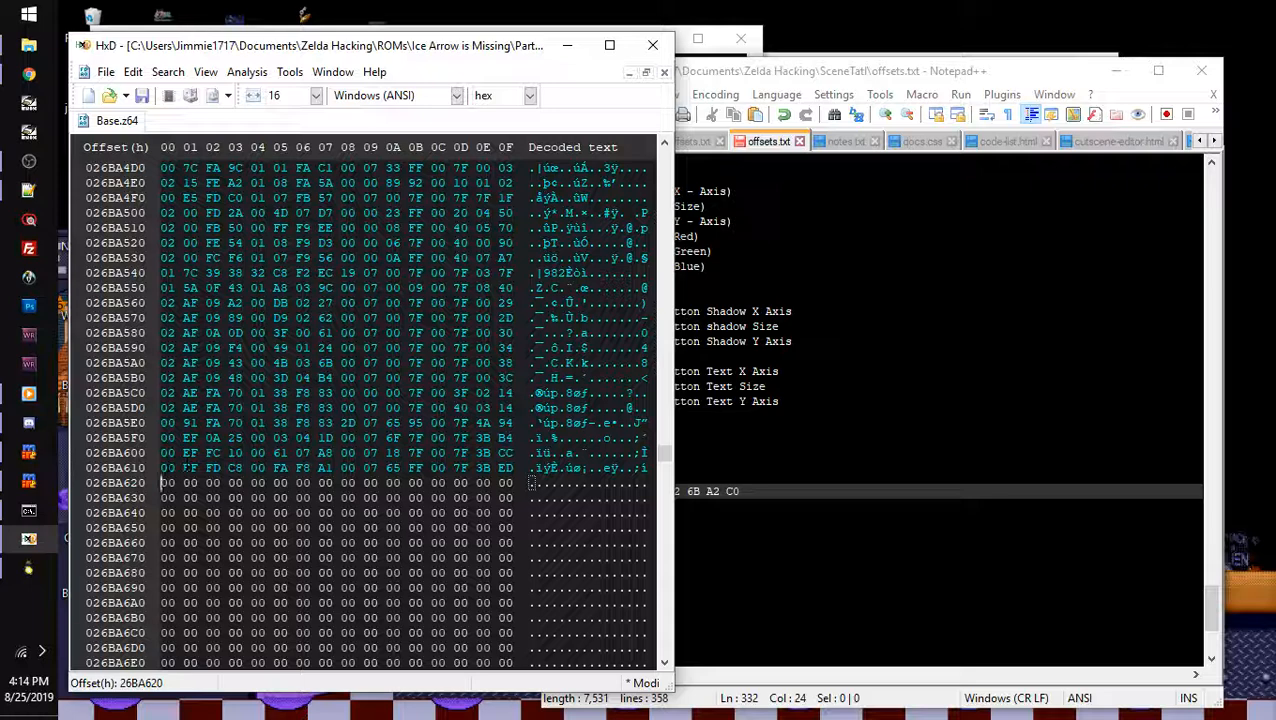
# - Duplicate the last actor entry from row 26BA610 into the empty row at 26BA620
pyautogui.moveTo(160, 468)
pyautogui.mouseDown()
pyautogui.moveTo(514, 468)
pyautogui.moveTo(160, 483)
pyautogui.mouseUp()
pyautogui.hotkey('ctrl', 'c')
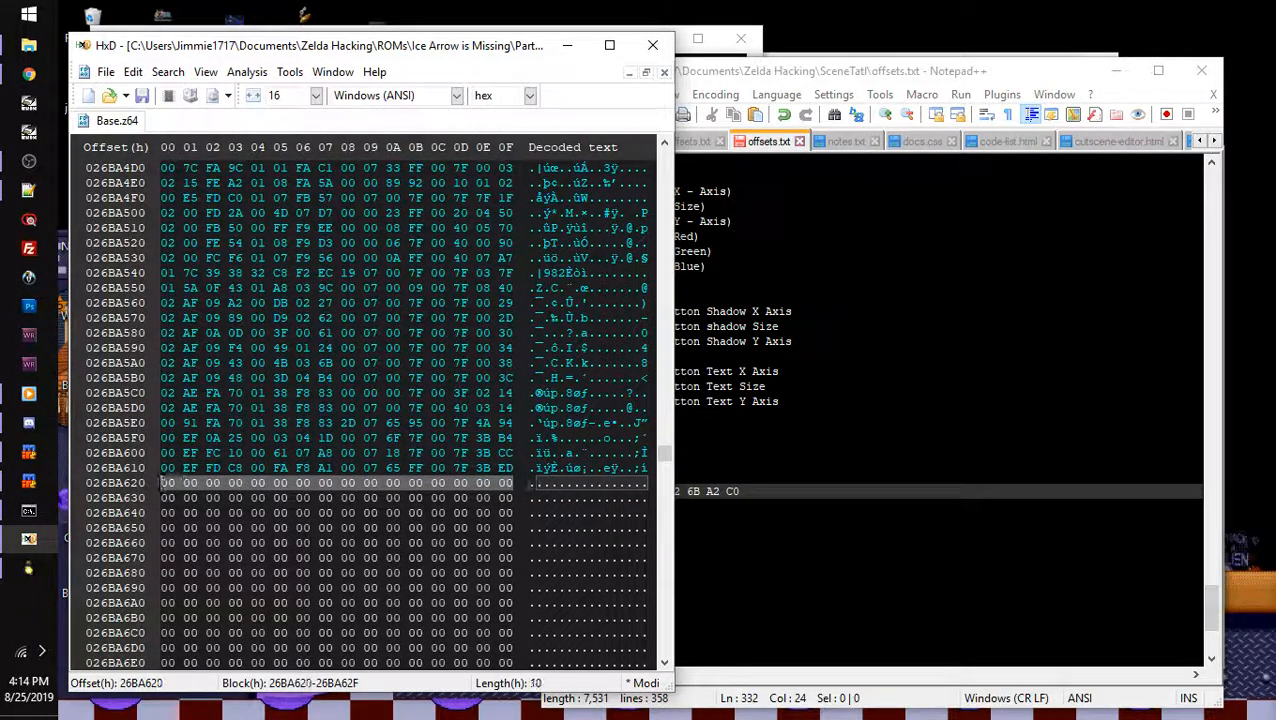
pyautogui.hotkey('ctrl', 'v')
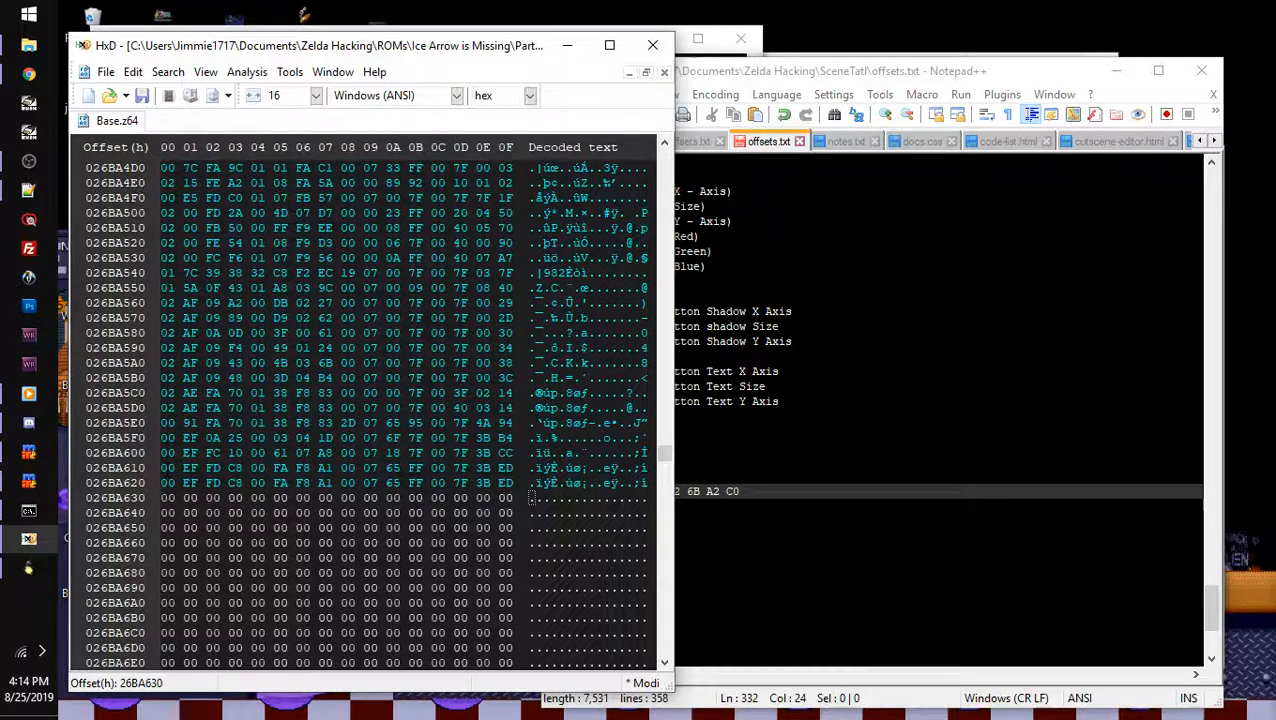
# - Overwrite the duplicated entry's bytes from 26BA621 with A8 7D and highlight its actor number at 26BA620-26BA621
pyautogui.click(187, 482)
pyautogui.write('A87')
pyautogui.hotkey('shift', 'Left')
pyautogui.hotkey('shift', 'Left')
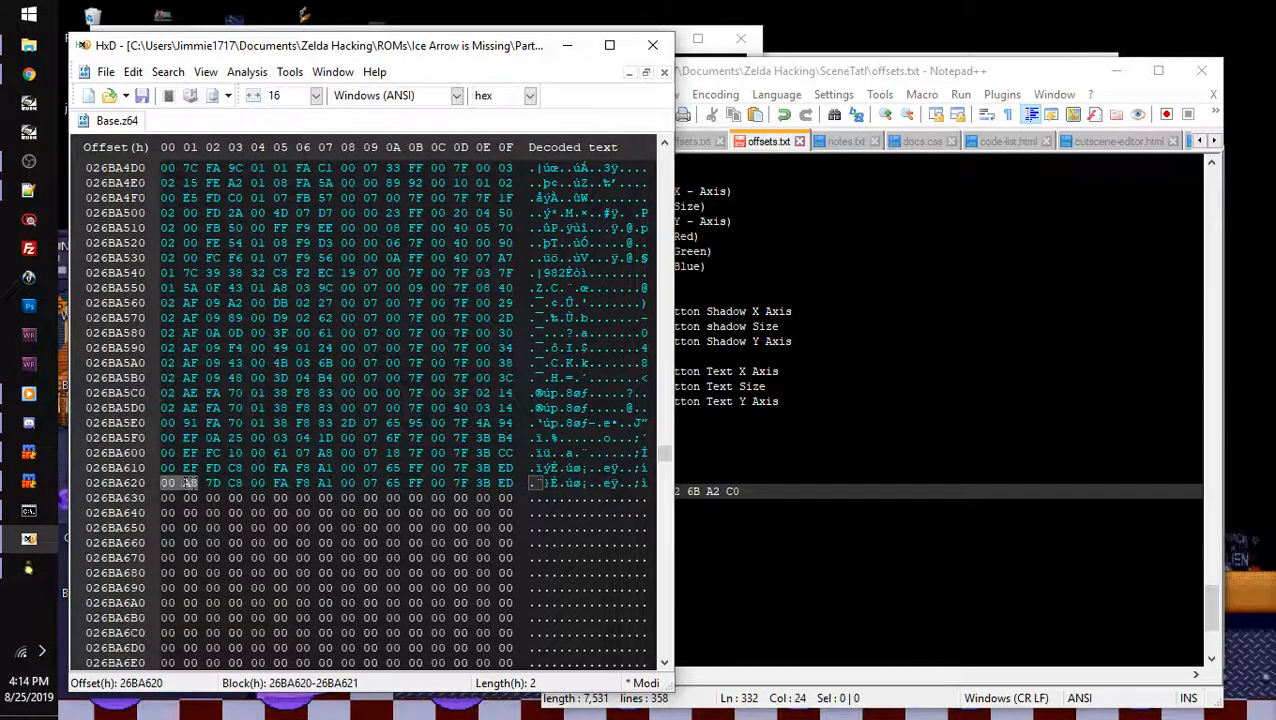
pyautogui.moveTo(197, 482); pyautogui.dragTo(162, 482)
# - Set the last two bytes of the new actor entry, at 26BA62E-26BA62F, to 00 2E
pyautogui.click(478, 482)
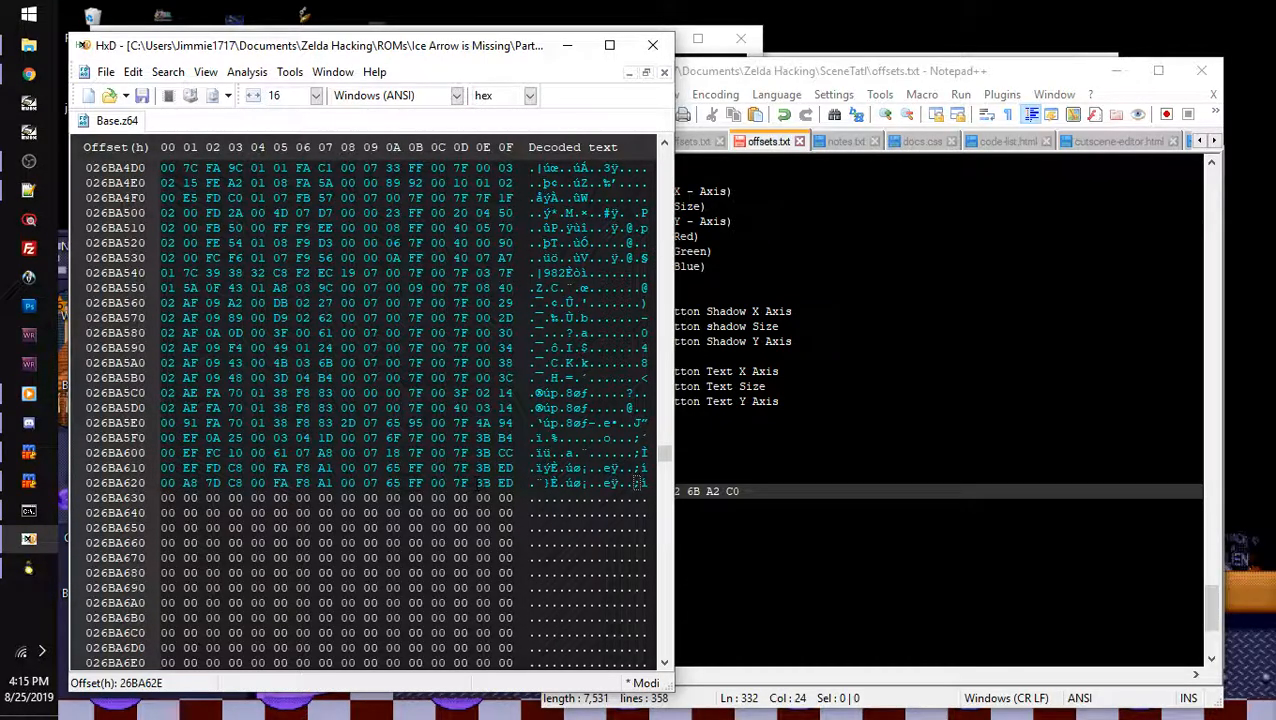
pyautogui.write('00')
pyautogui.write('0')
pyautogui.write('E')
pyautogui.hotkey('shift', 'Left')
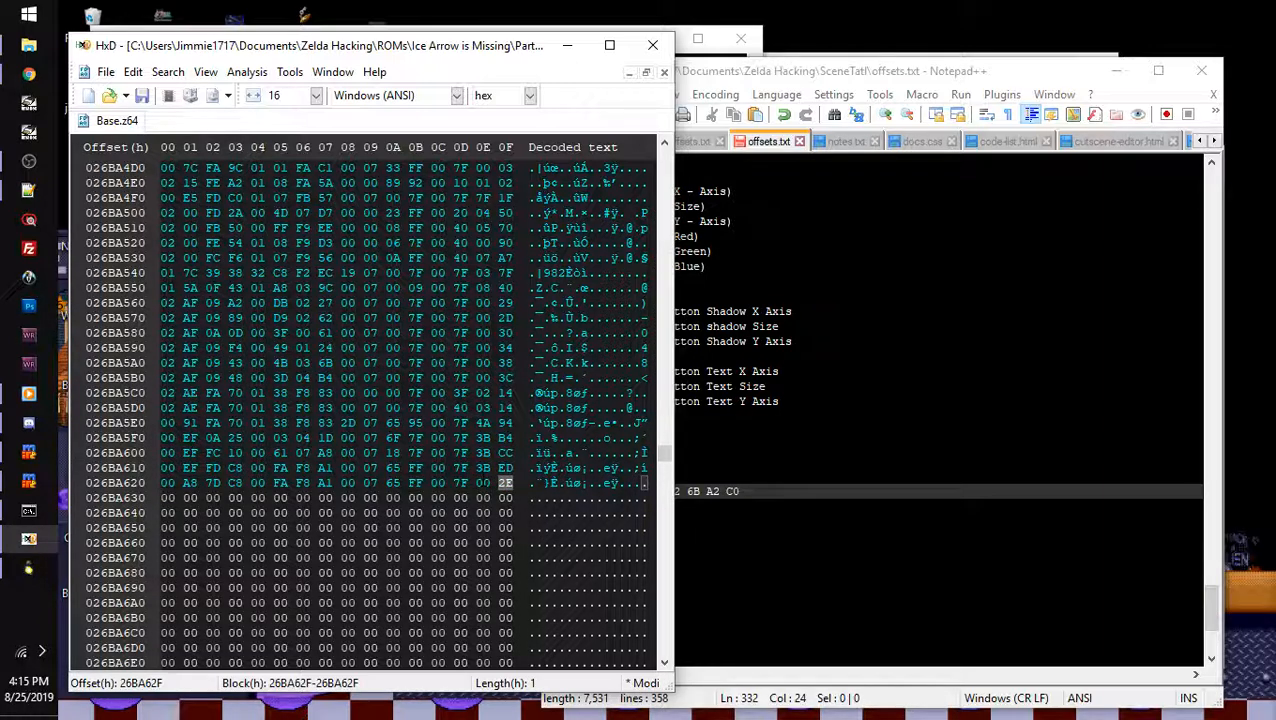
pyautogui.hotkey('shift', 'Left')
pyautogui.click(499, 483)
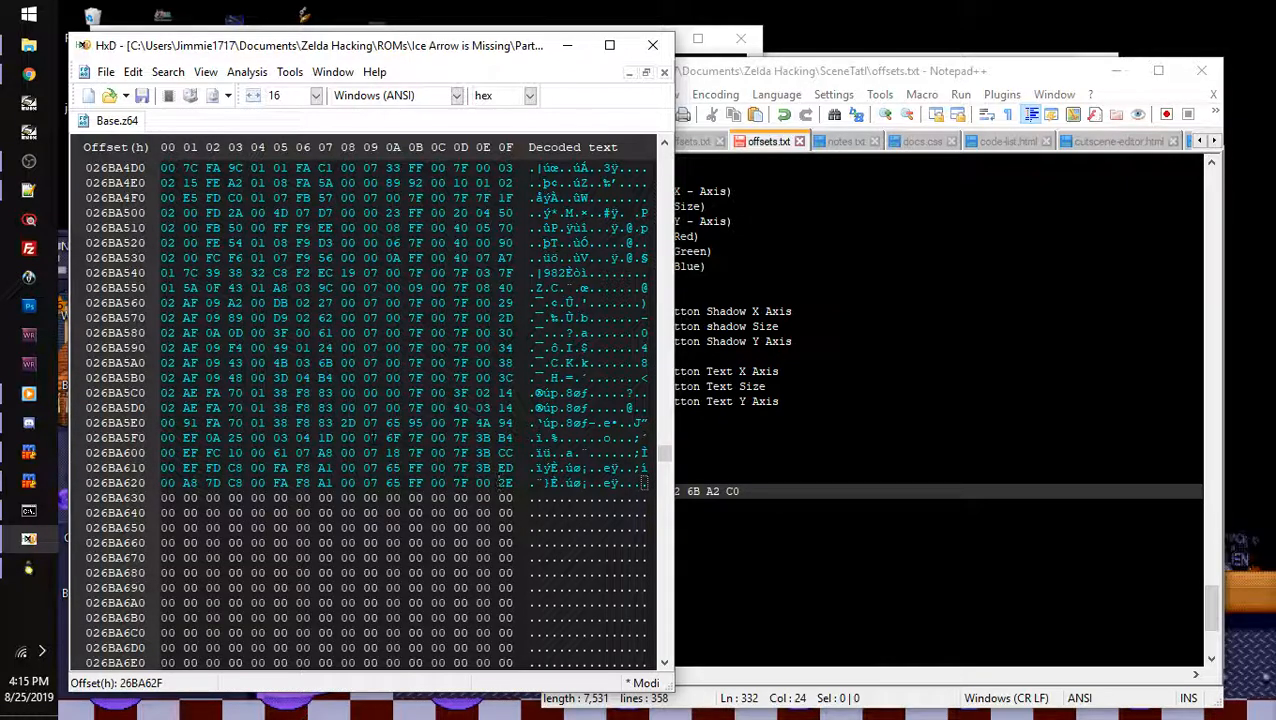
# - Review the relocated actor list from its start at 26BA2C0 to the new entry at 26BA620
pyautogui.scroll(2, 499, 483)
pyautogui.scroll(-3, 499, 483)
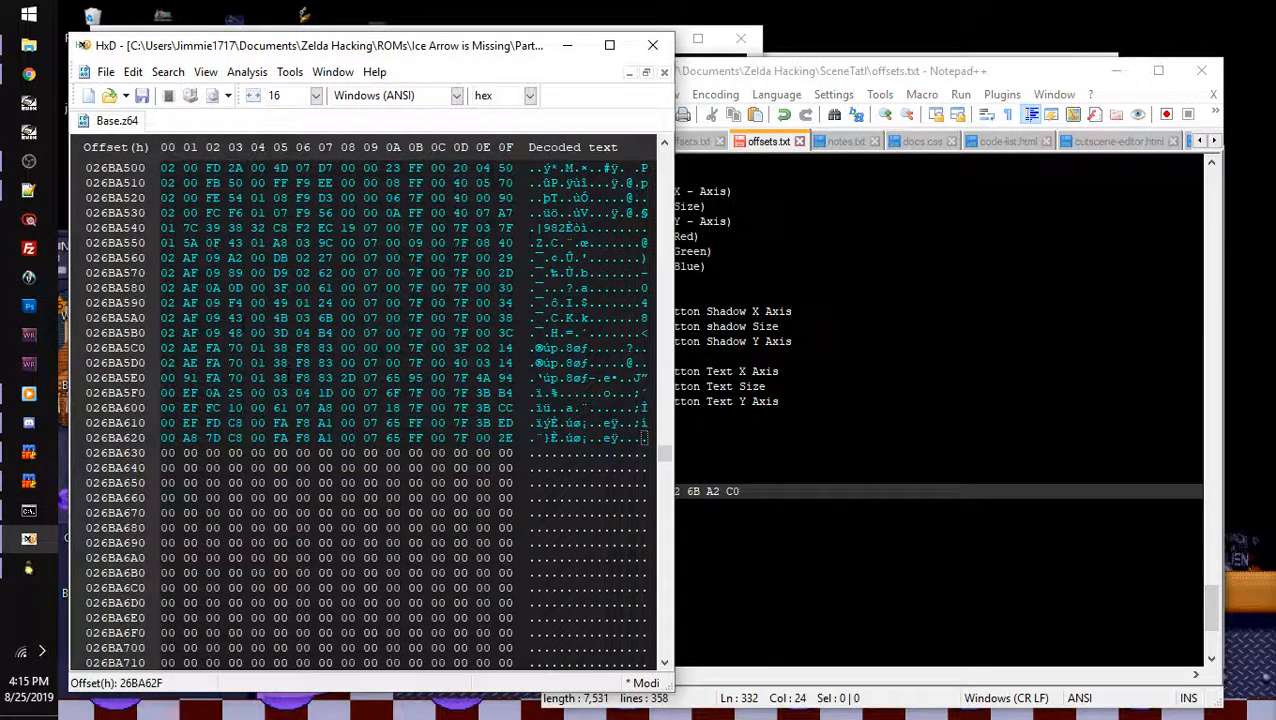
pyautogui.scroll(16, 499, 483)
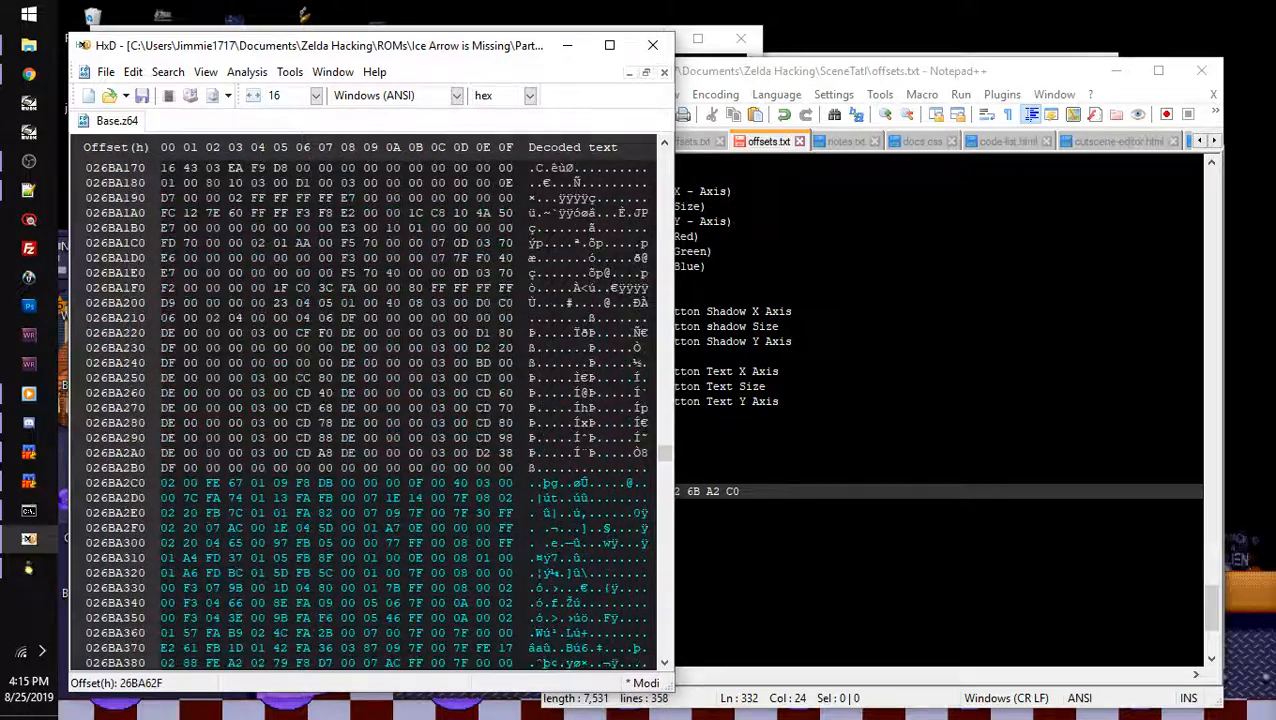
pyautogui.moveTo(161, 347)
pyautogui.mouseDown()
pyautogui.moveTo(265, 348)
pyautogui.moveTo(161, 347)
pyautogui.mouseUp()
pyautogui.scroll(-16, 365, 405)
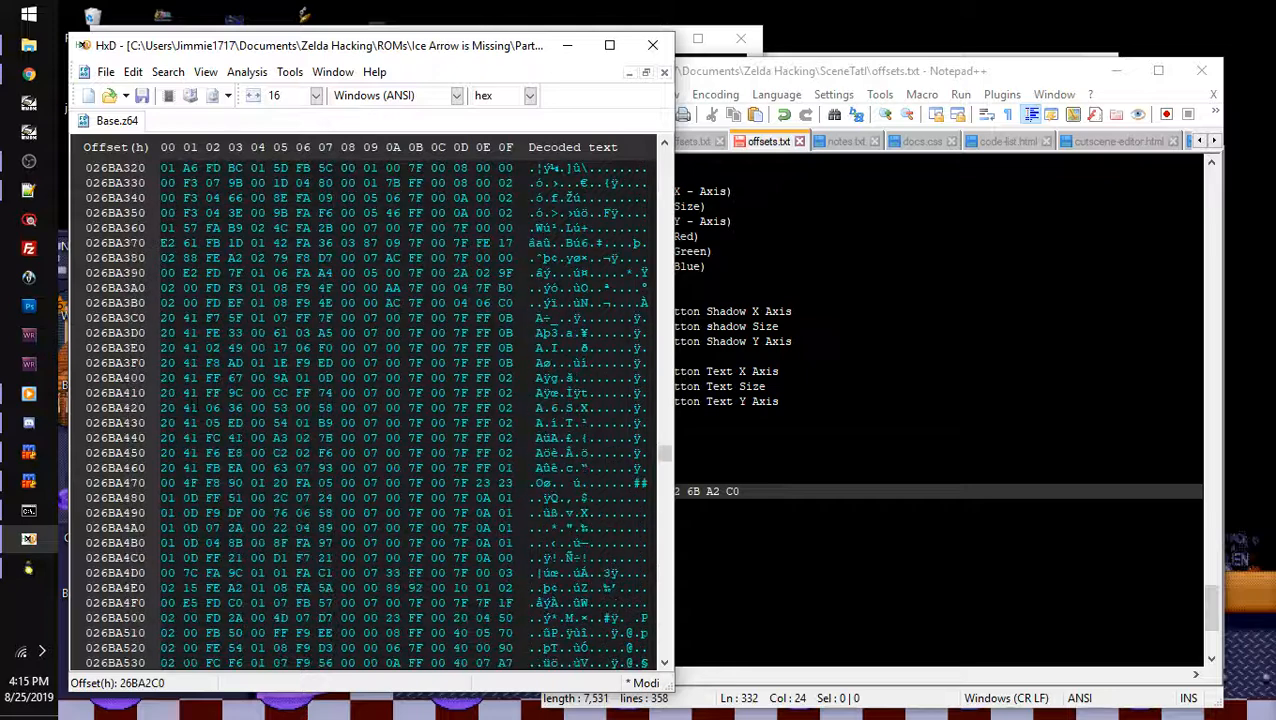
# - Select the byte at 26BA630 just after the new actor entry and copy its offset as 026BA630 from the block selection
pyautogui.moveTo(161, 453); pyautogui.dragTo(172, 453)
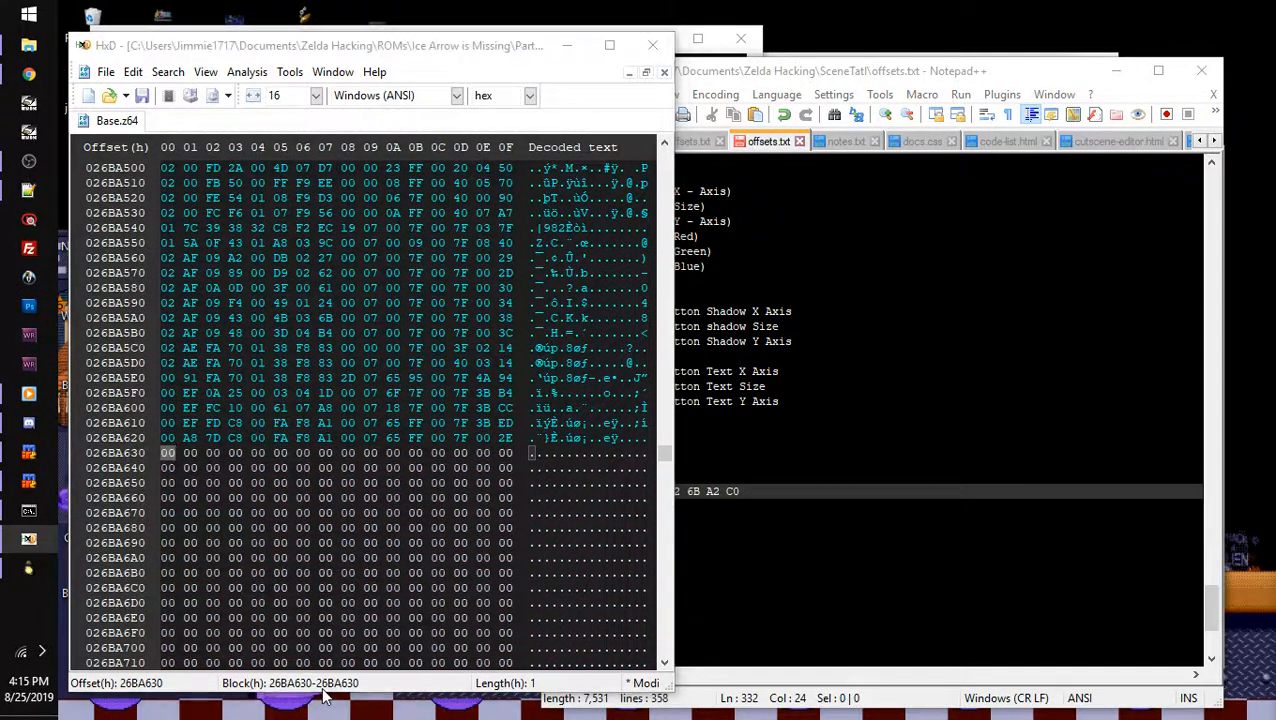
pyautogui.hotkey('ctrl', 'e')
pyautogui.click(417, 305)
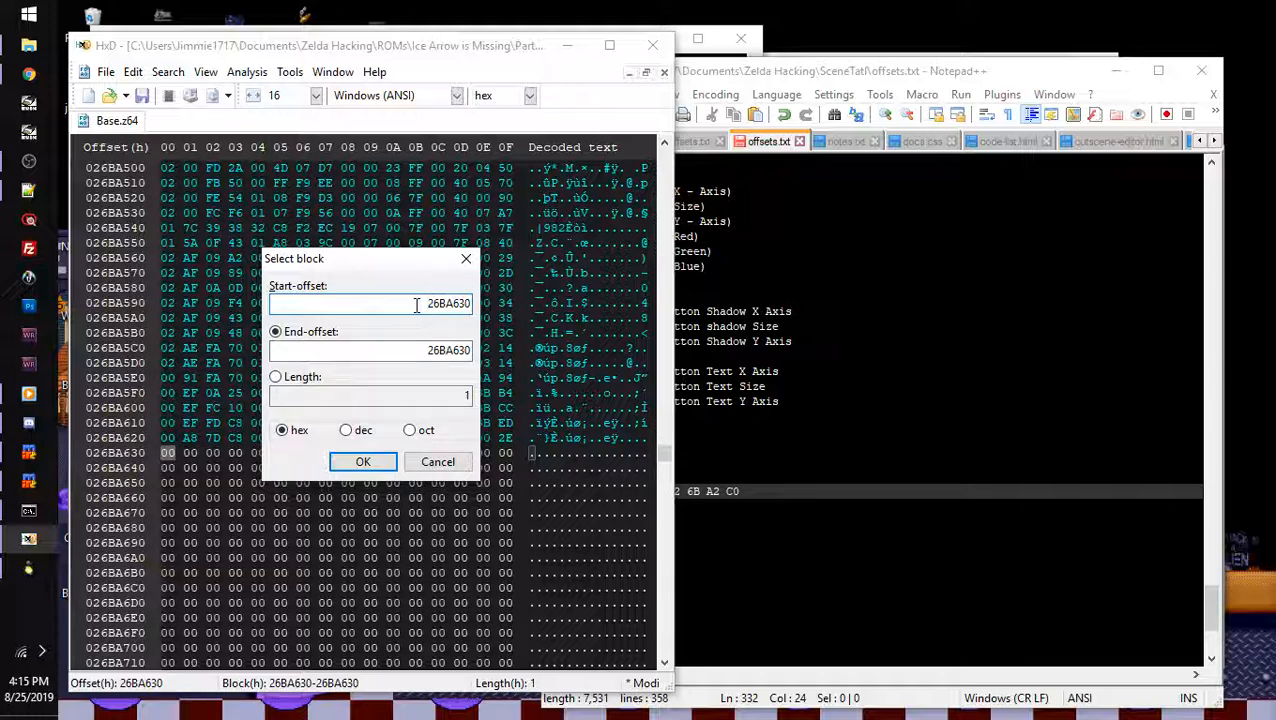
pyautogui.doubleClick(440, 304)
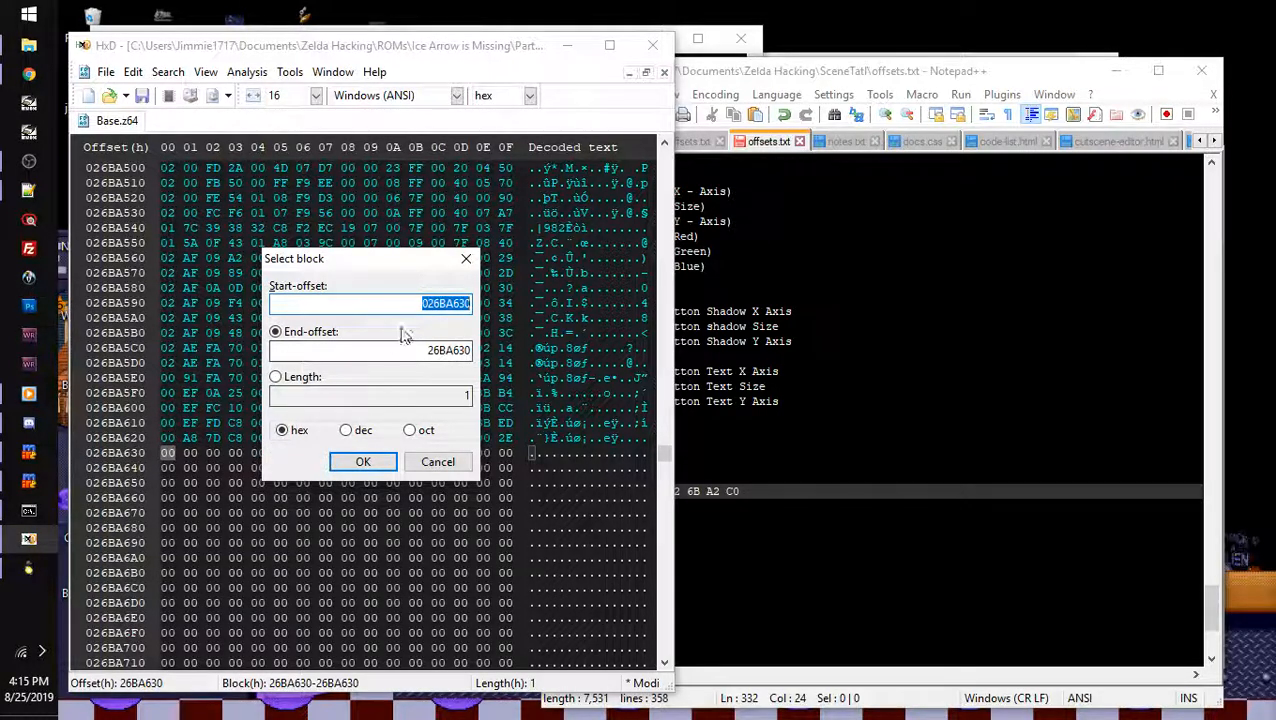
pyautogui.click(358, 463)
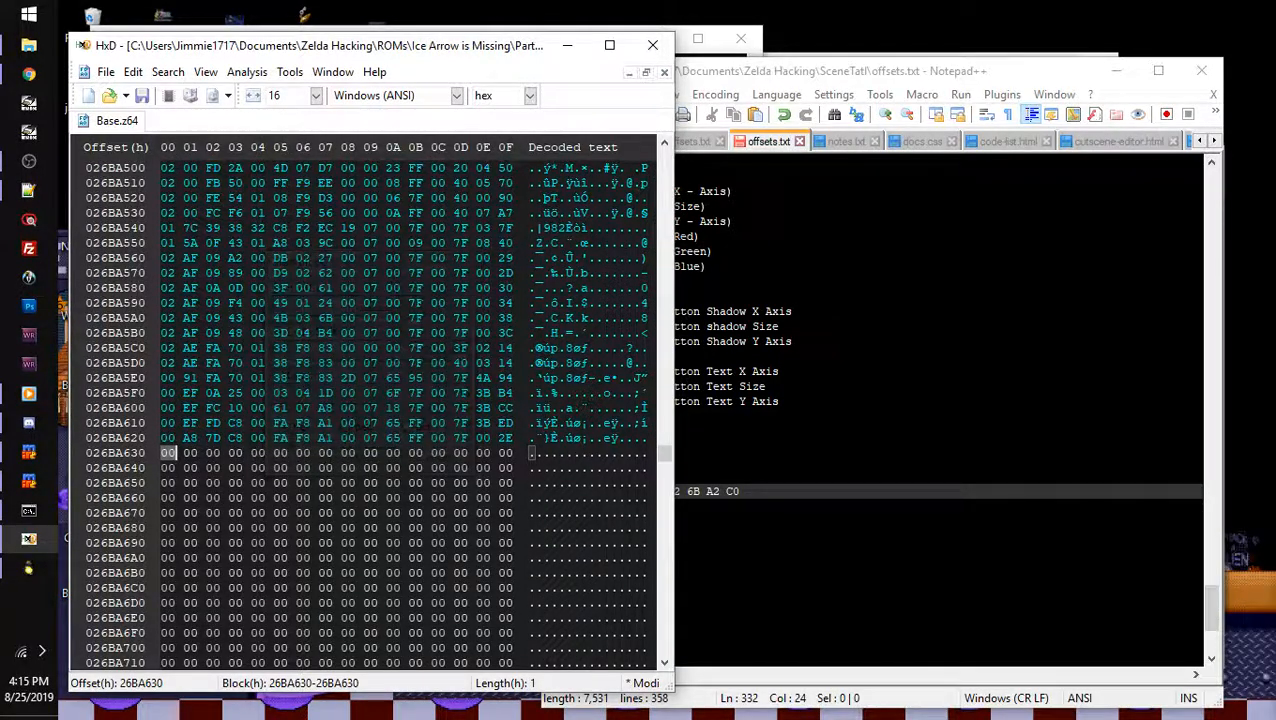
# - Narrow the notes window beside the hex editor and search forward from the ROM's start for hex value 026AD000026BA2C0
pyautogui.moveTo(664, 452); pyautogui.dragTo(664, 156)
pyautogui.click(700, 71)
pyautogui.moveTo(542, 425); pyautogui.dragTo(673, 425)
pyautogui.click(208, 168)
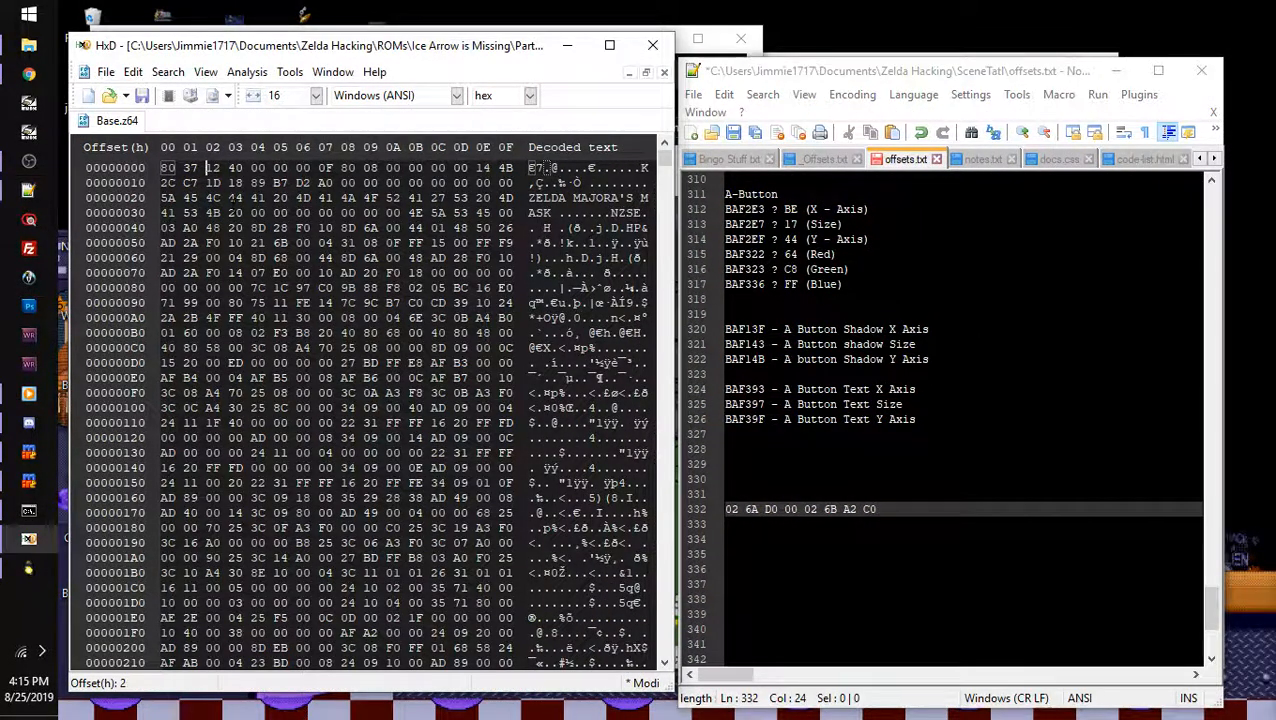
pyautogui.hotkey('ctrl', 'f')
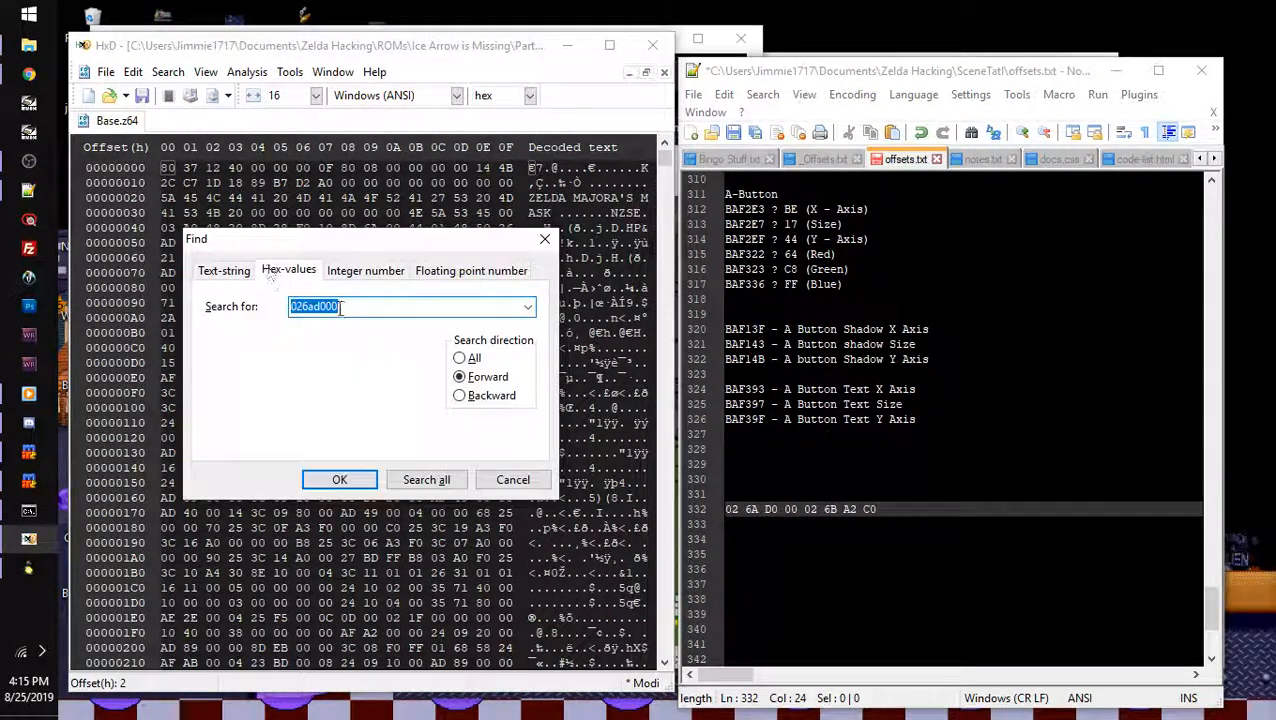
pyautogui.click(333, 306)
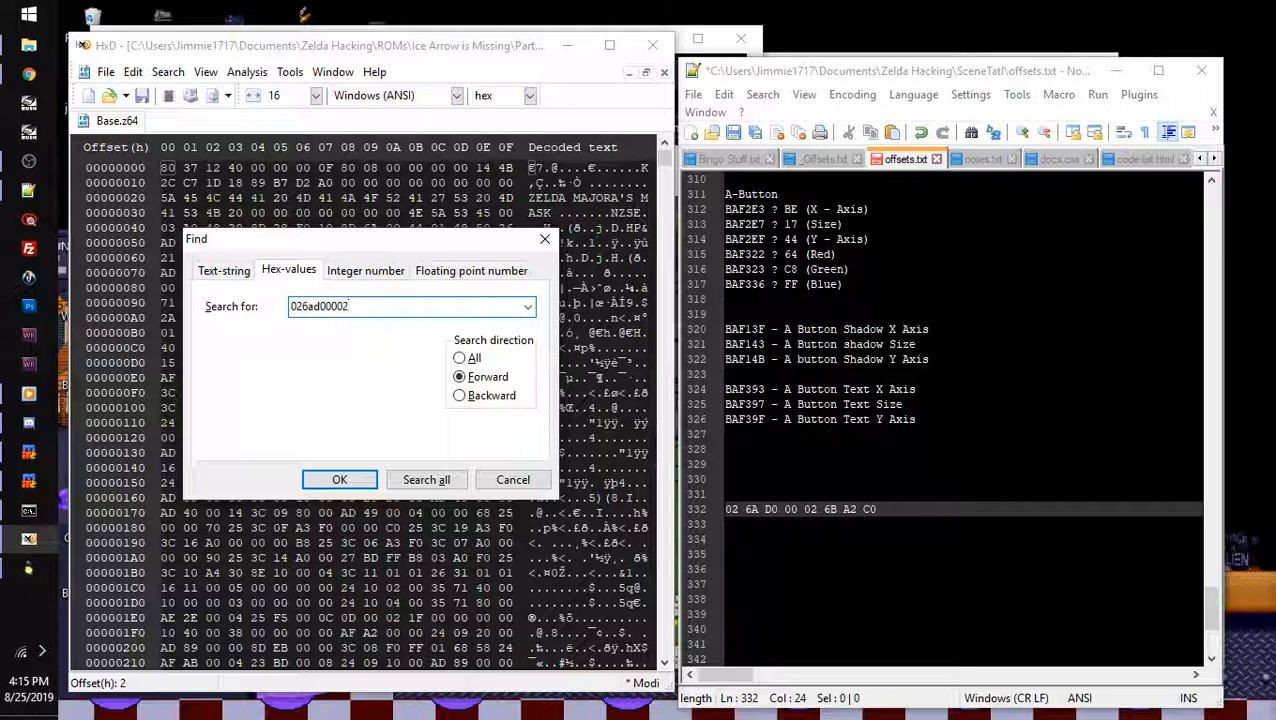
pyautogui.write('02 6B A2 C0')
pyautogui.press('Return')
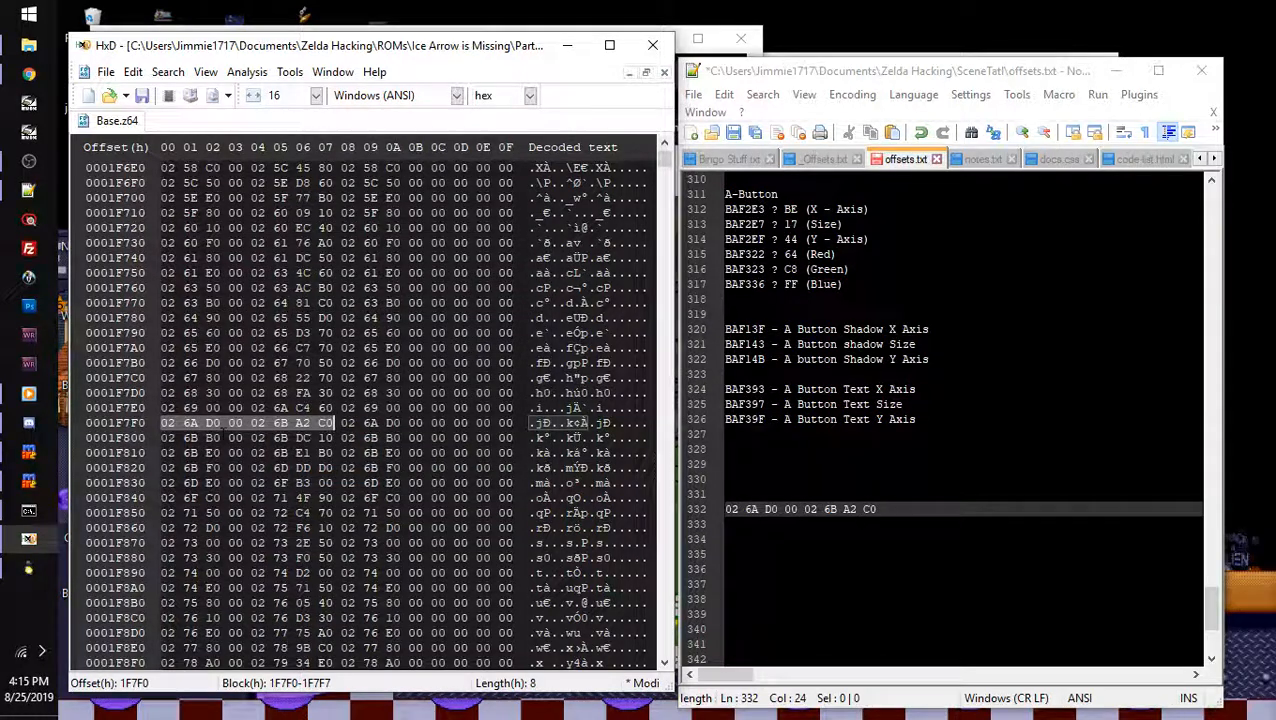
# - Overwrite the room's end address at 1F7F4-1F7F7 with 02 6B A6 30 and select the whole address pair at 1F7F0-1F7F7
pyautogui.moveTo(250, 424); pyautogui.dragTo(333, 423)
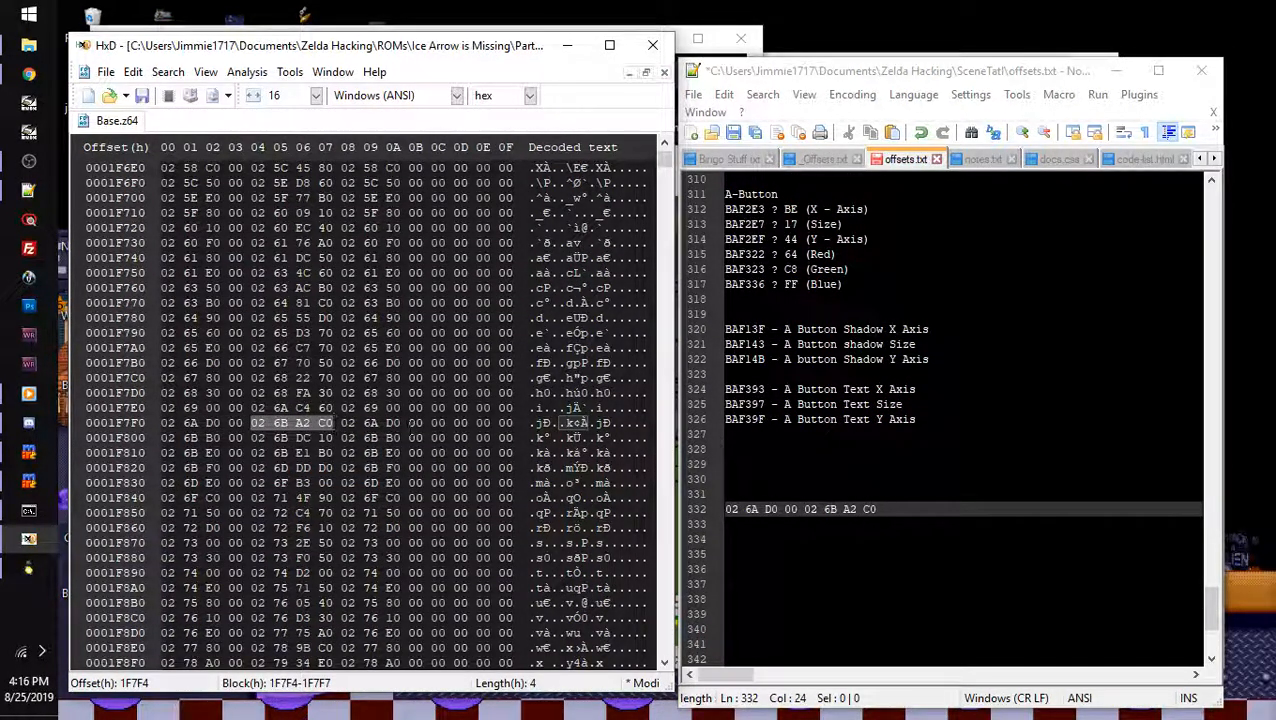
pyautogui.hotkey('ctrl', 'v')
pyautogui.moveTo(253, 423); pyautogui.dragTo(333, 423)
pyautogui.hotkey('ctrl', 'c')
pyautogui.click(566, 423)
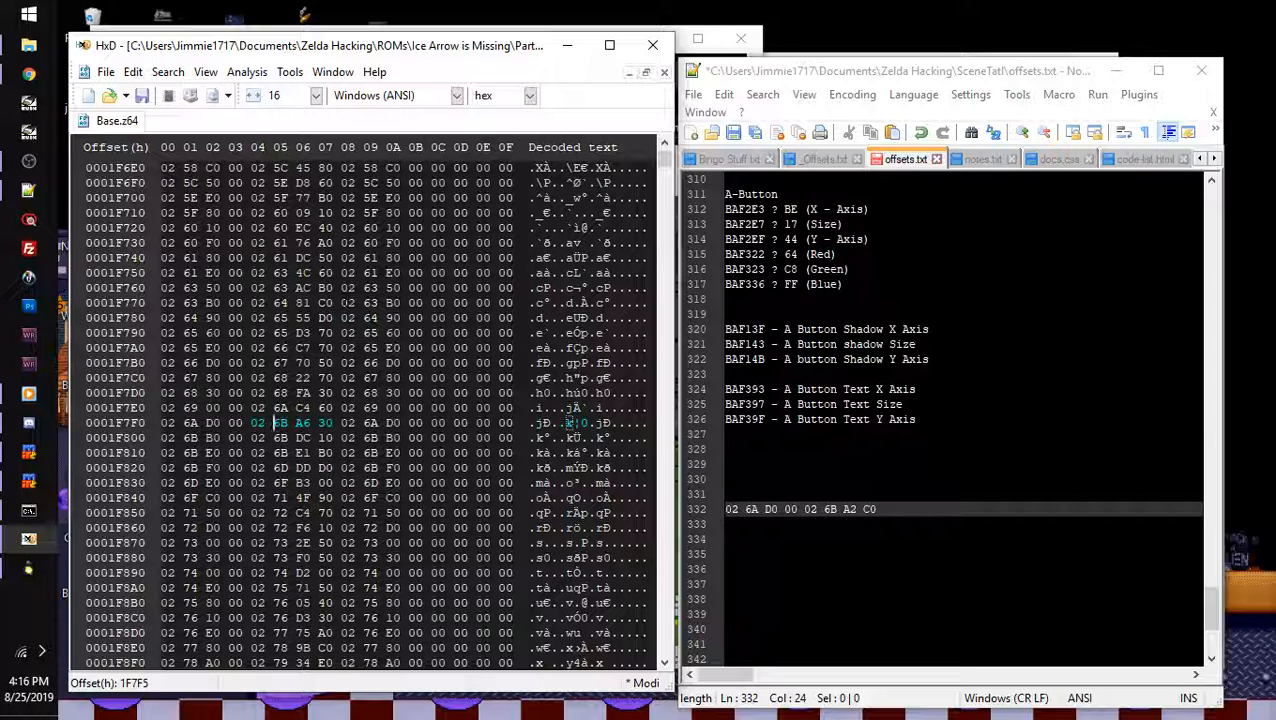
pyautogui.moveTo(336, 423); pyautogui.dragTo(162, 423)
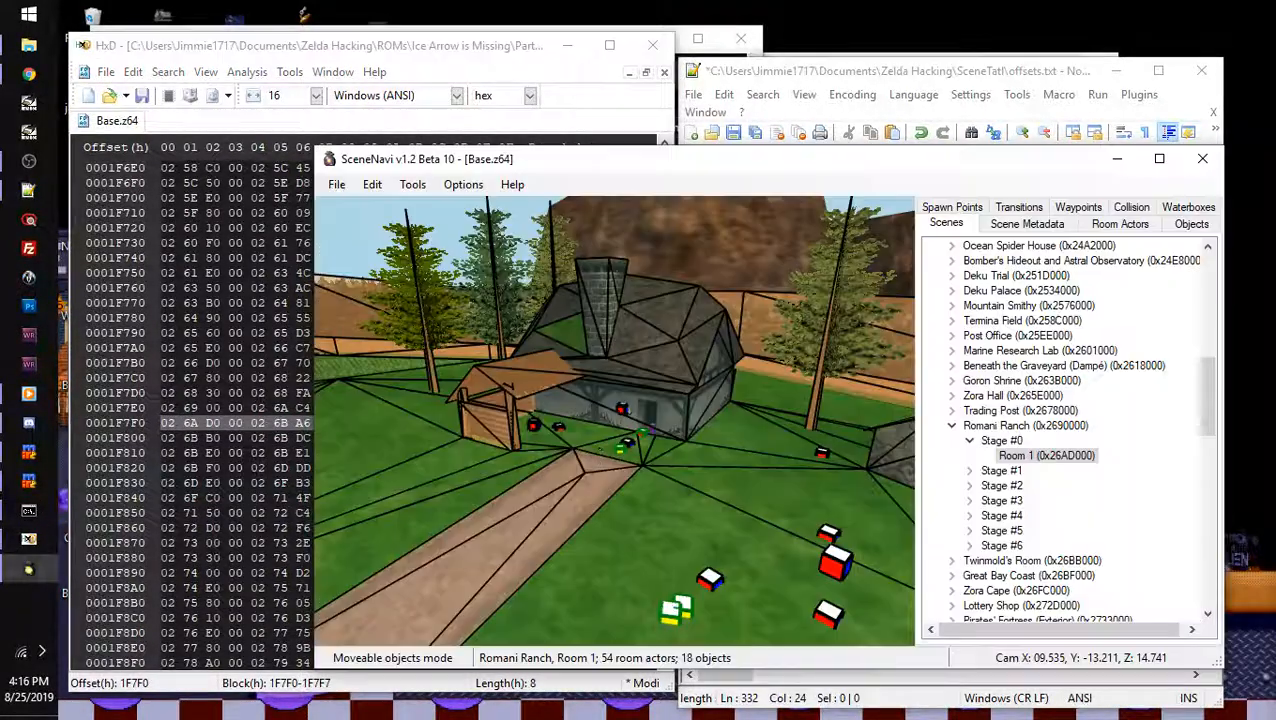
# - Select the Romani Ranch scene in SceneNavi and find the next occurrence of the room's address pair within that scene file in HxD
pyautogui.click(28, 567)
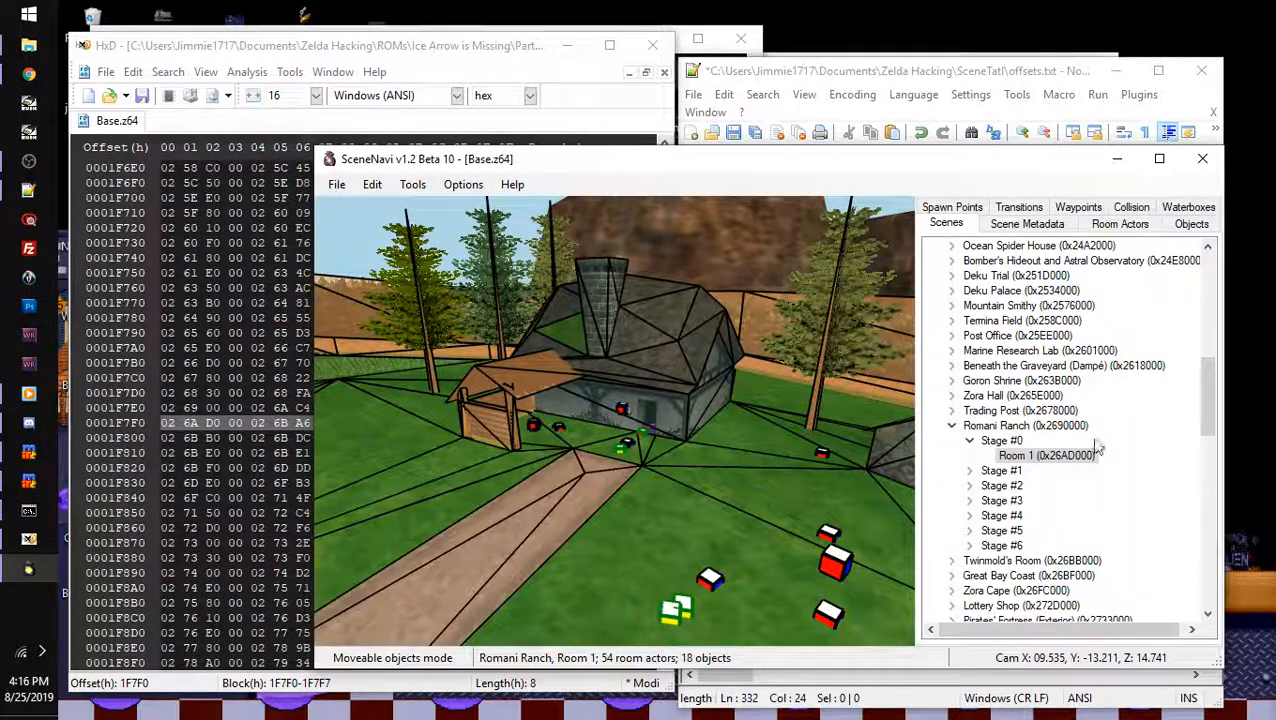
pyautogui.click(1043, 428)
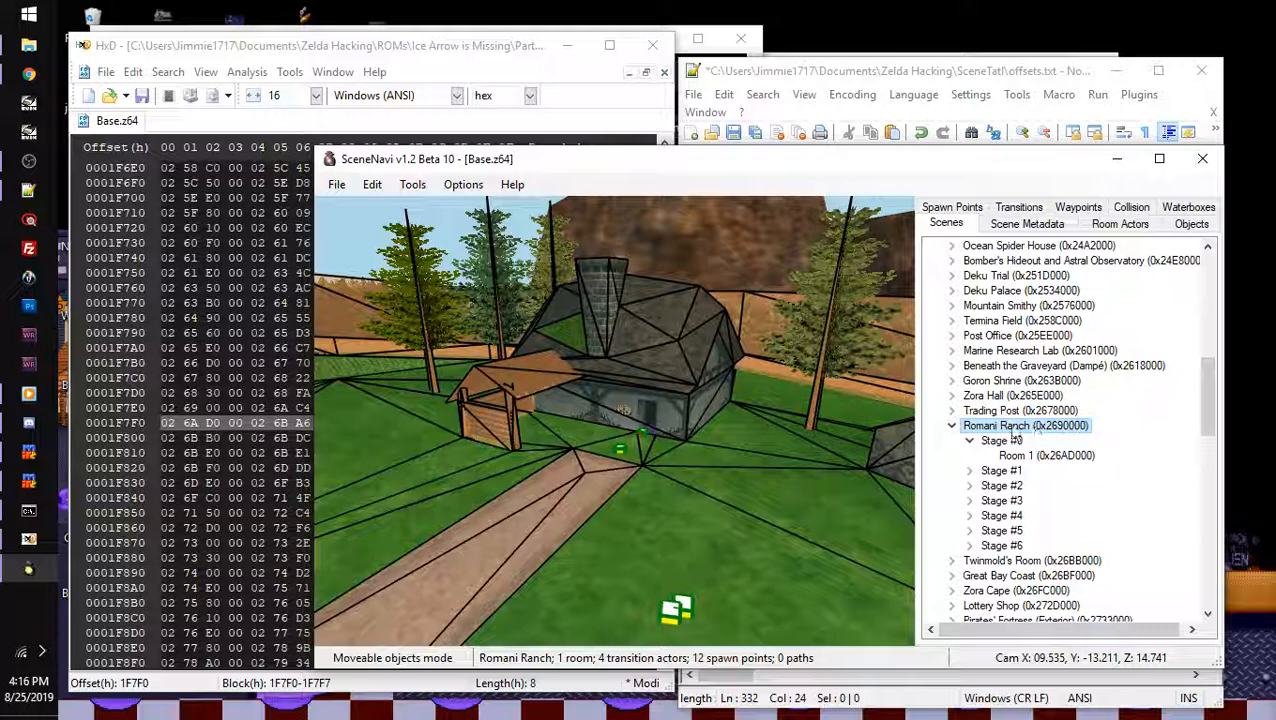
pyautogui.click(280, 52)
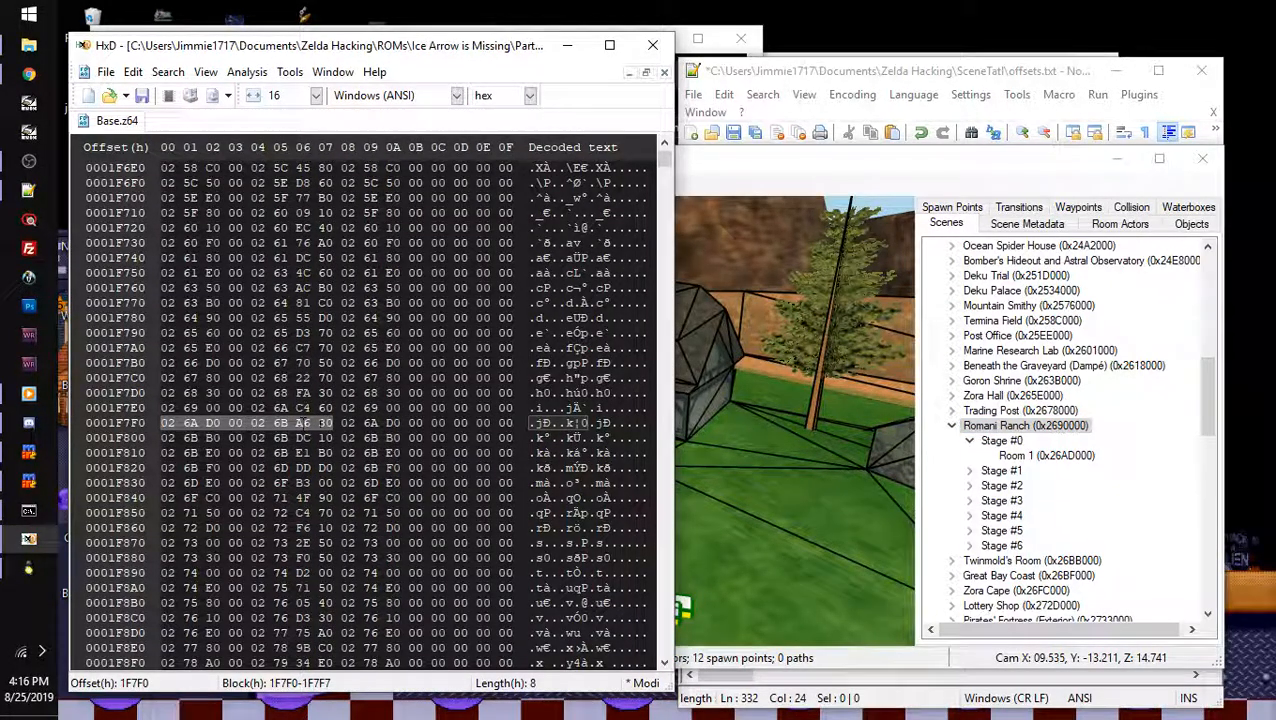
pyautogui.moveTo(254, 423); pyautogui.dragTo(162, 423)
pyautogui.press('F3')
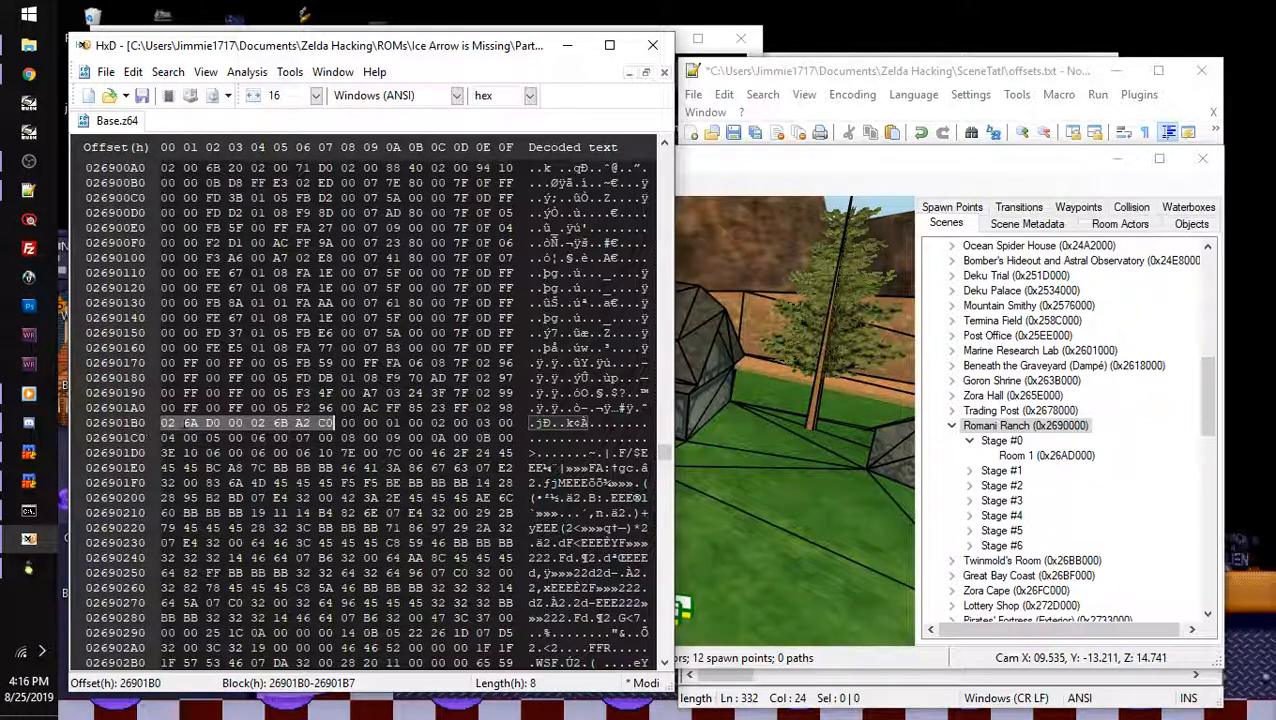
pyautogui.scroll(9, 340, 420)
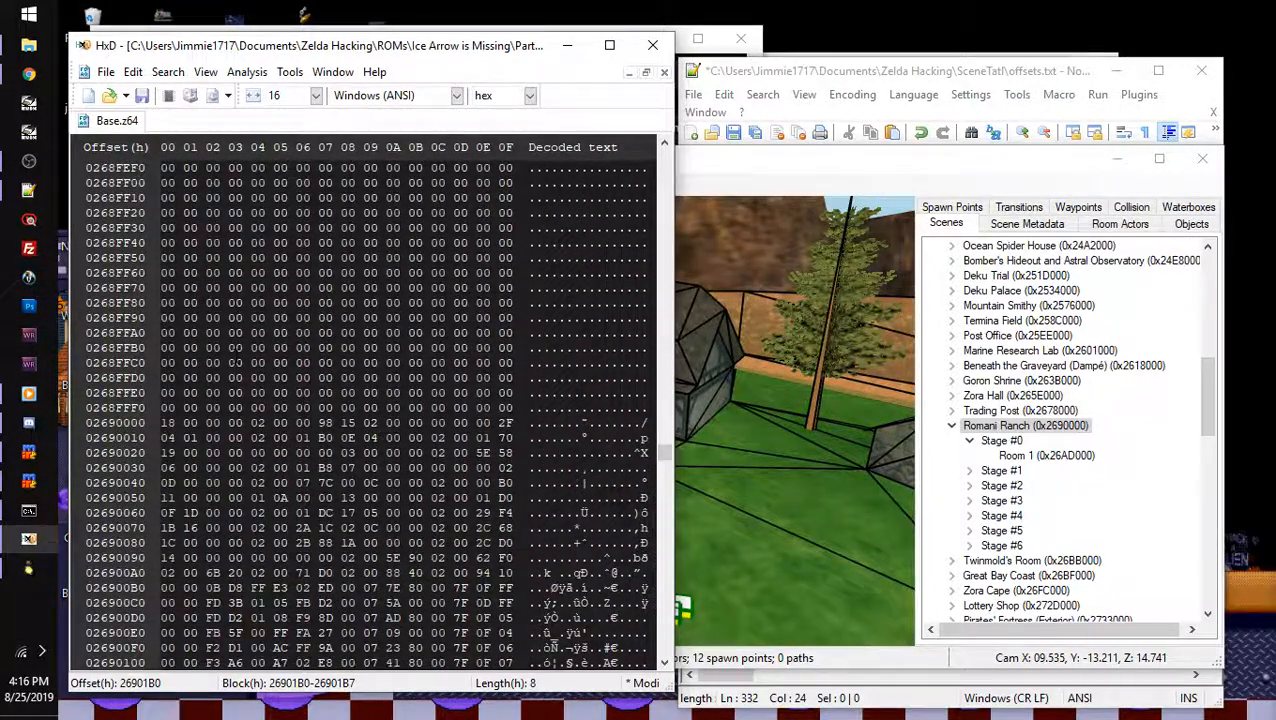
pyautogui.scroll(-9, 325, 423)
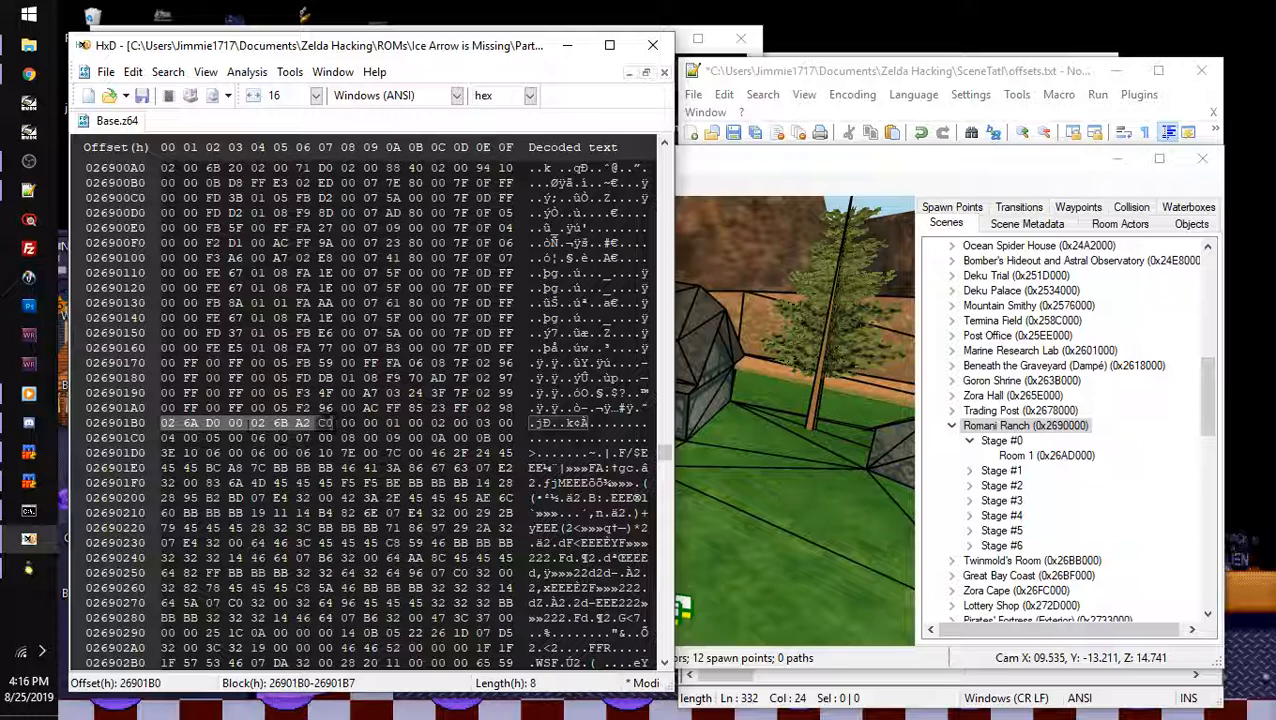
# - Overwrite the room's end address at 26901B4-26901B7 with 02 6B A6 30
pyautogui.moveTo(250, 423); pyautogui.dragTo(336, 423)
pyautogui.hotkey('ctrl', 'v')
pyautogui.click(341, 423)
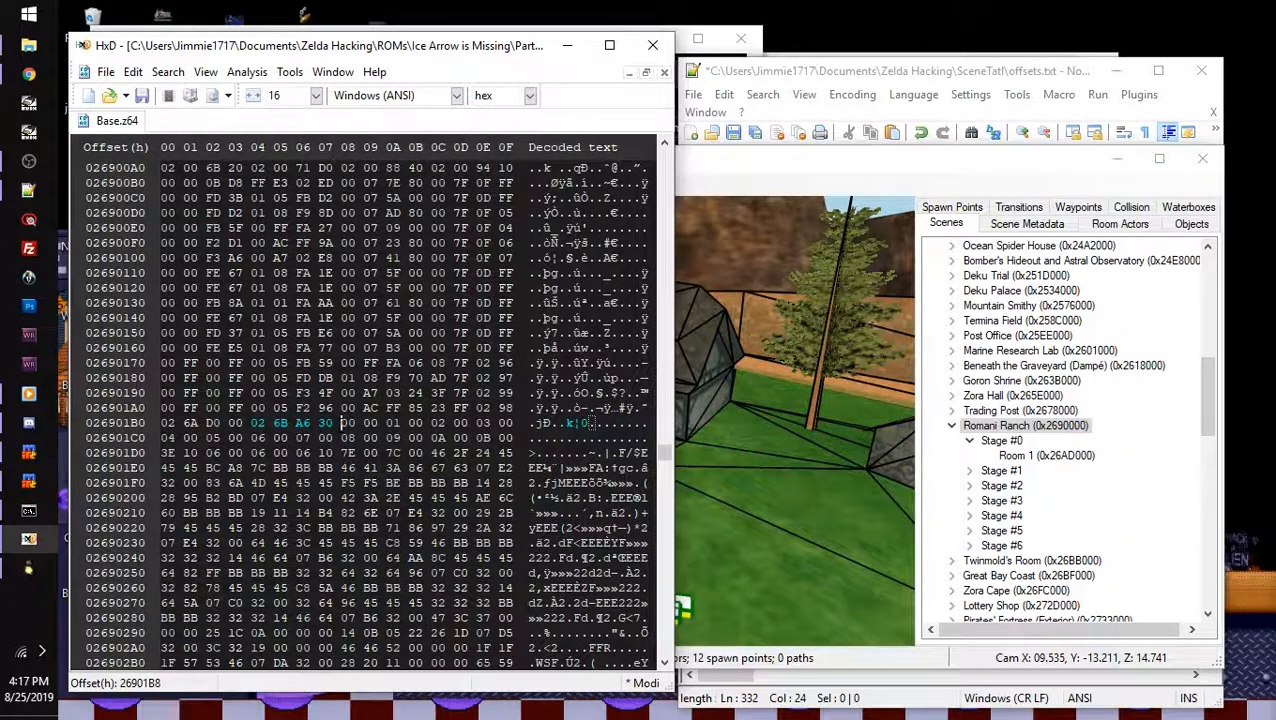
# - Find the next two occurrences of the room's address pair and replace their end addresses at 2695F64 and 26963CC with 02 6B A6 30
pyautogui.press('F3')
pyautogui.moveTo(250, 423); pyautogui.dragTo(342, 423)
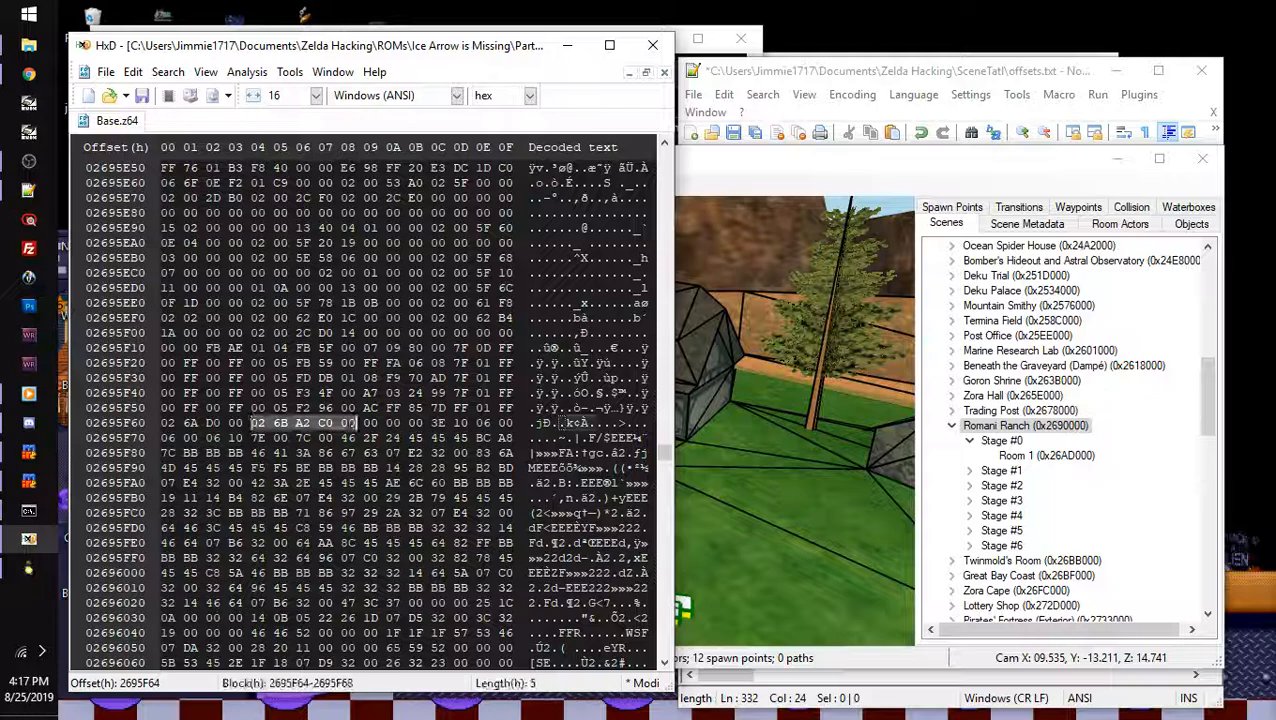
pyautogui.click(342, 423)
pyautogui.press('F3')
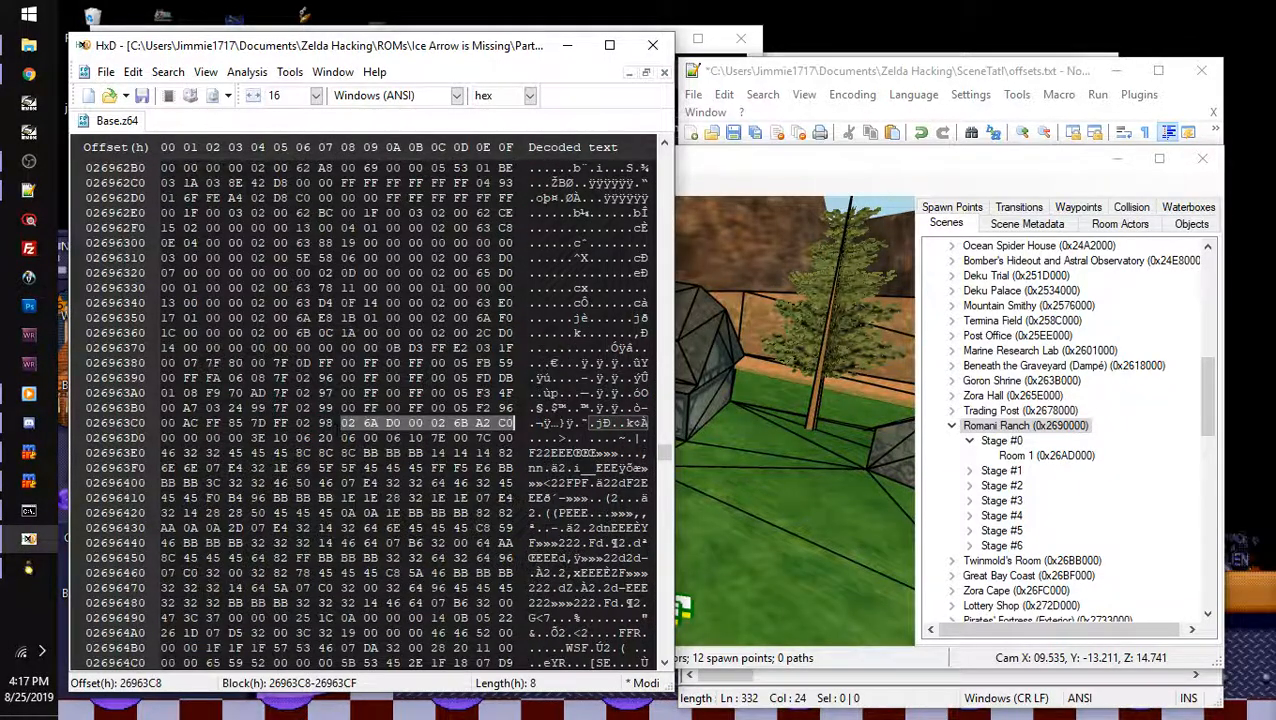
pyautogui.moveTo(433, 423); pyautogui.dragTo(512, 423)
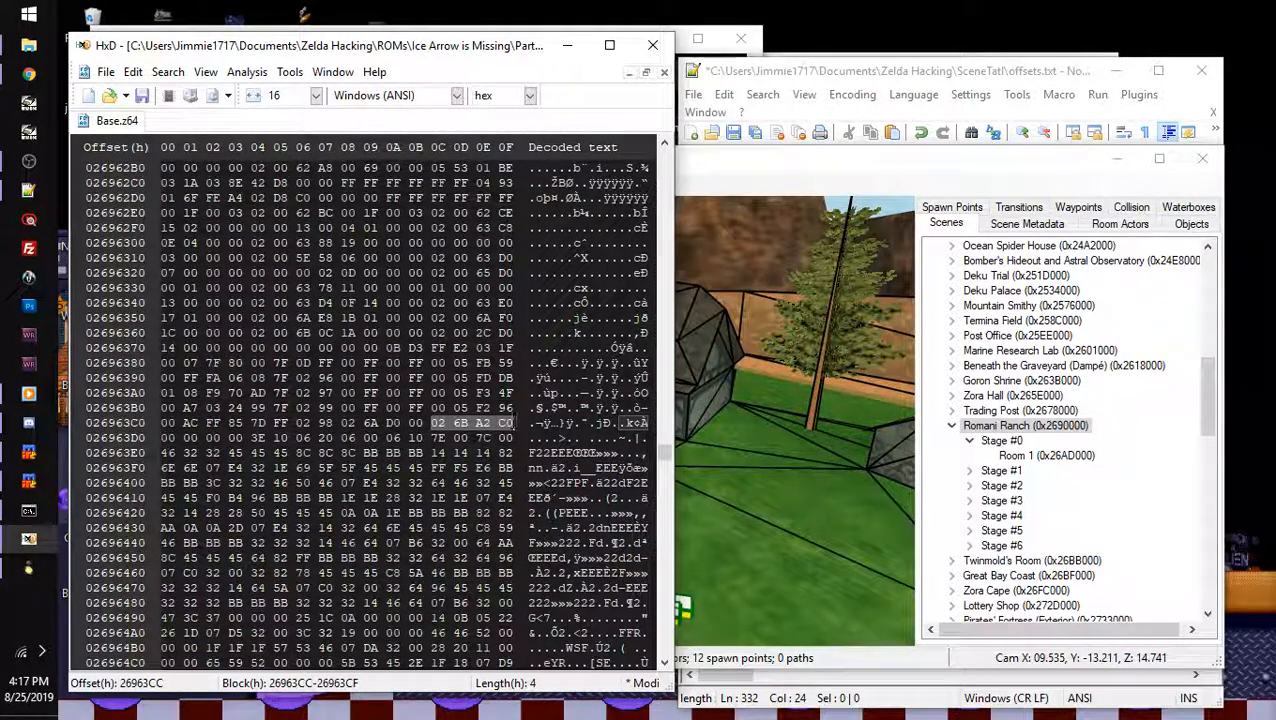
pyautogui.hotkey('ctrl', 'v')
# - Continue to the following two occurrences of the address pair and set the end addresses at 2696C54 and 26972AC to 02 6B A6 30
pyautogui.press('F3')
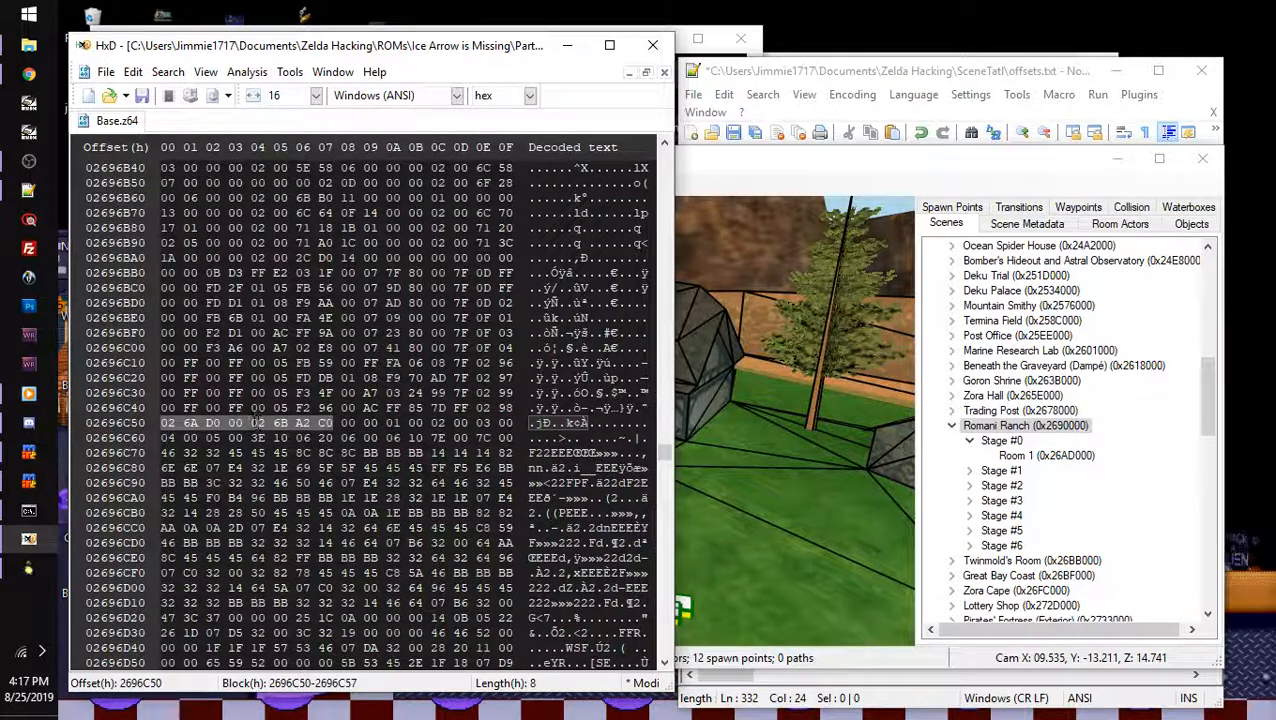
pyautogui.moveTo(250, 423); pyautogui.dragTo(334, 423)
pyautogui.hotkey('ctrl', 'v')
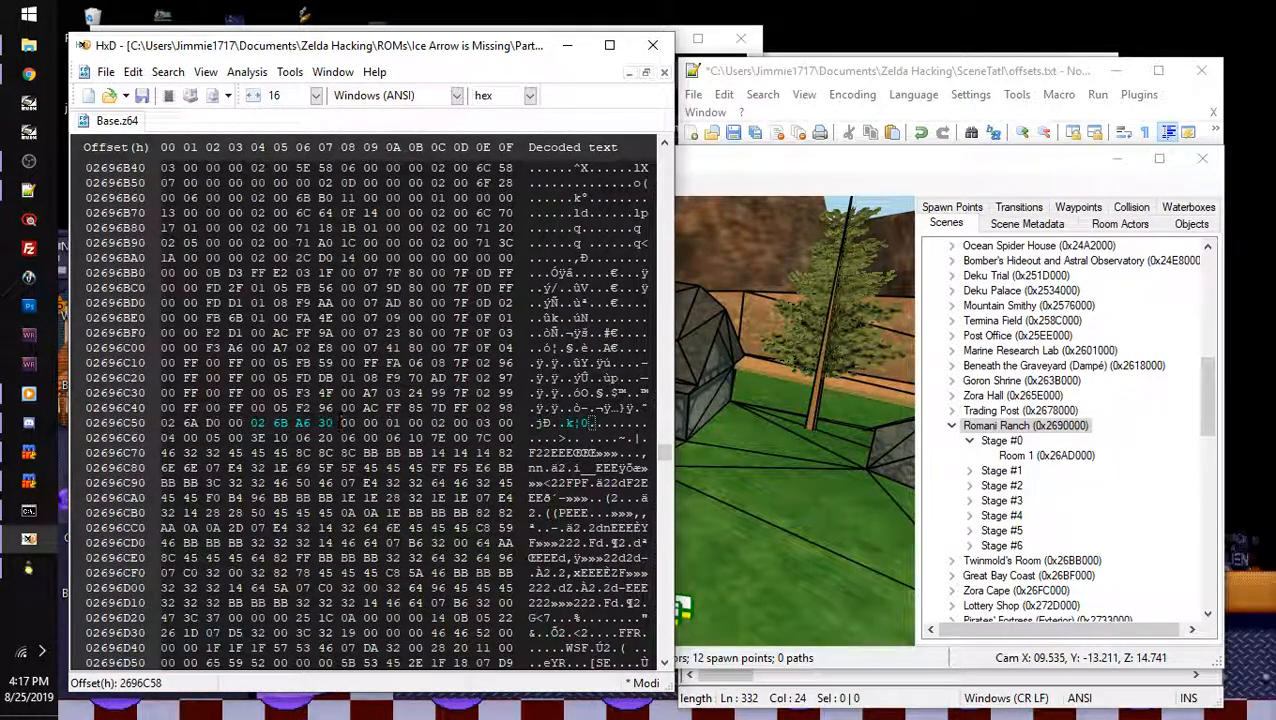
pyautogui.press('F3')
pyautogui.moveTo(433, 423); pyautogui.dragTo(513, 423)
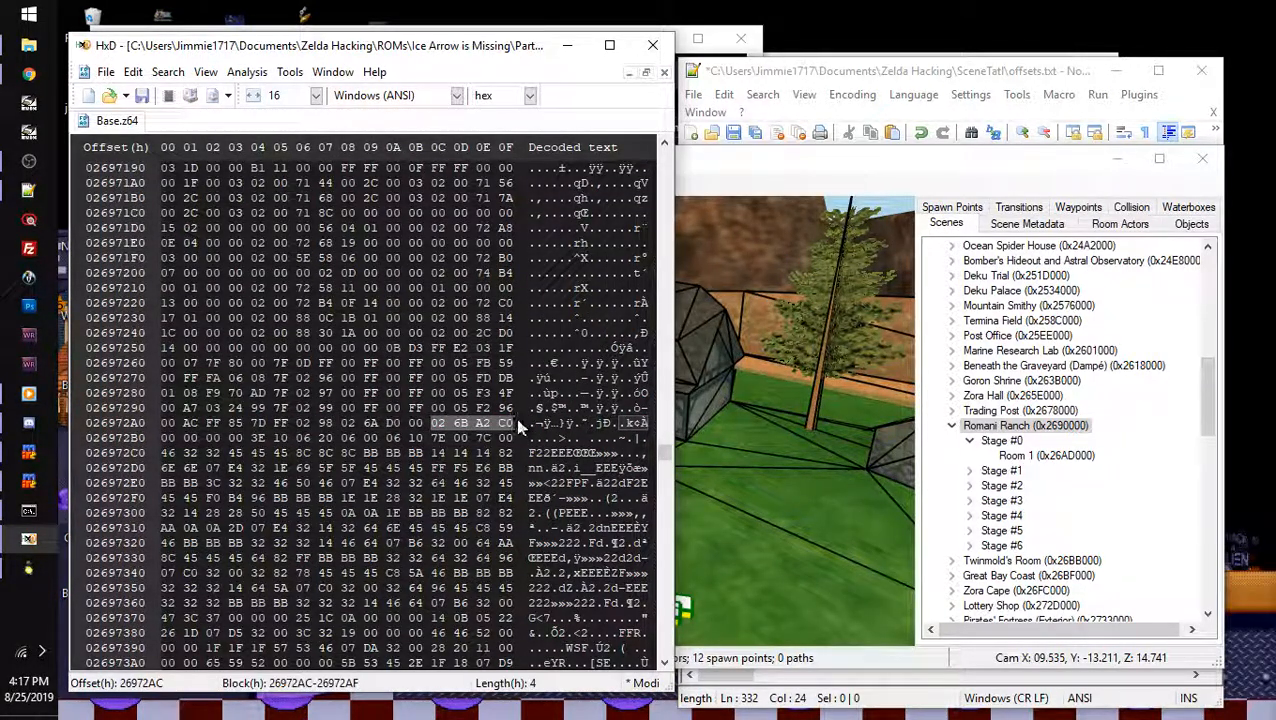
# - Replace the end address with 02 6B A6 30 in the remaining occurrences, up to 26994EC-26994EF, and search on for further matches
pyautogui.press('F3')
pyautogui.moveTo(250, 423); pyautogui.dragTo(336, 423)
pyautogui.hotkey('ctrl', 'v')
pyautogui.press('F3')
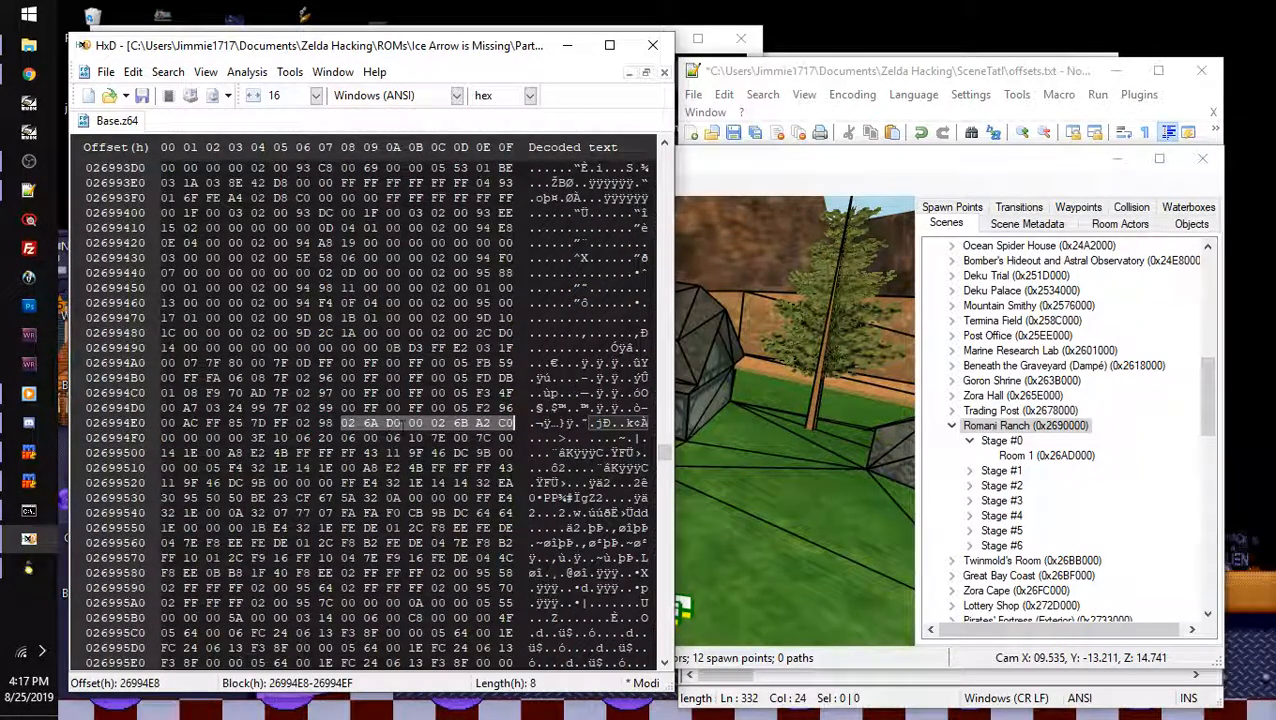
pyautogui.moveTo(433, 423); pyautogui.dragTo(515, 423)
pyautogui.hotkey('ctrl', 'v')
pyautogui.press('F3')
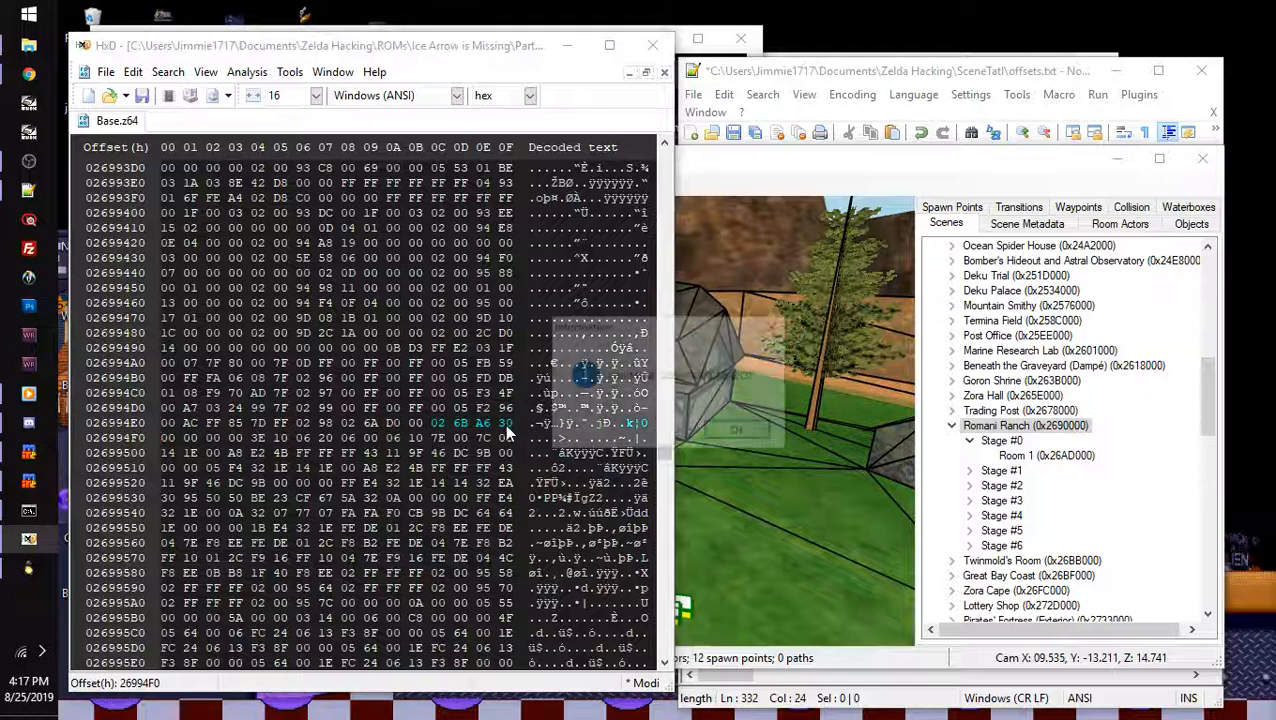
pyautogui.click(735, 431)
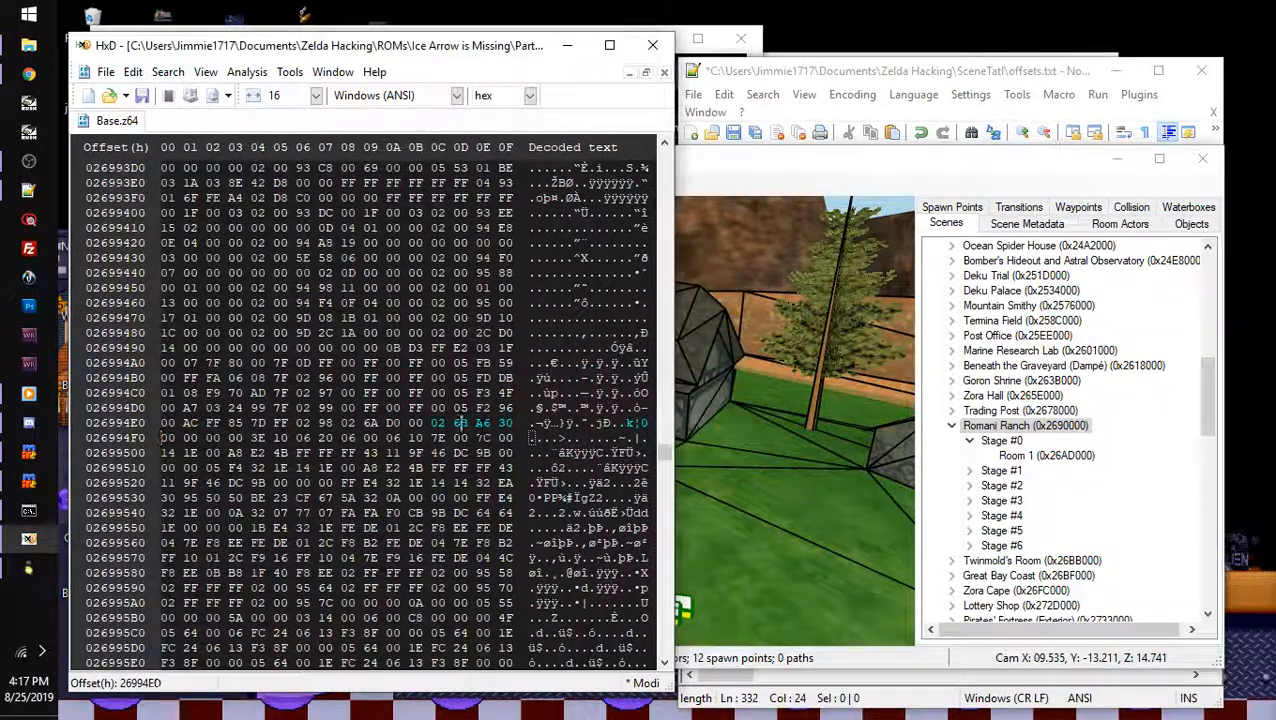
# - Go to offset 26BA2C0 and review the relocated actor list through its last entry at 26BA620
pyautogui.hotkey('ctrl', 'g')
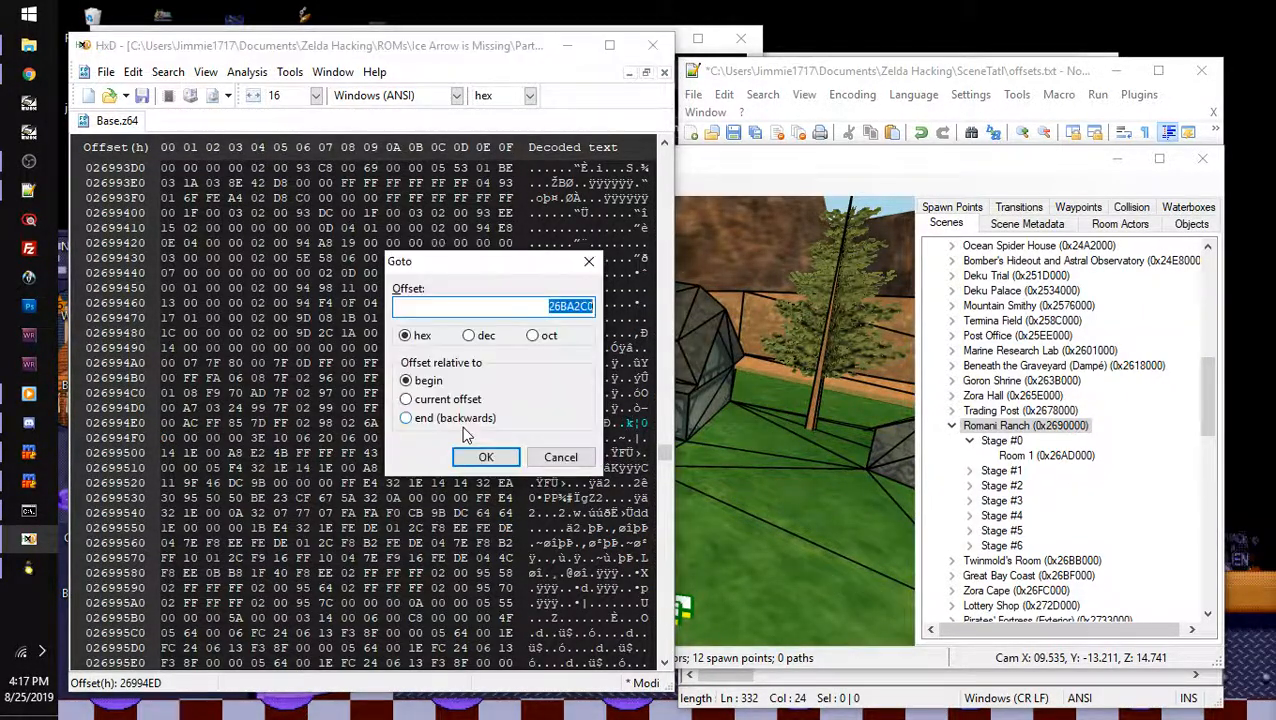
pyautogui.click(484, 456)
pyautogui.scroll(-20, 370, 400)
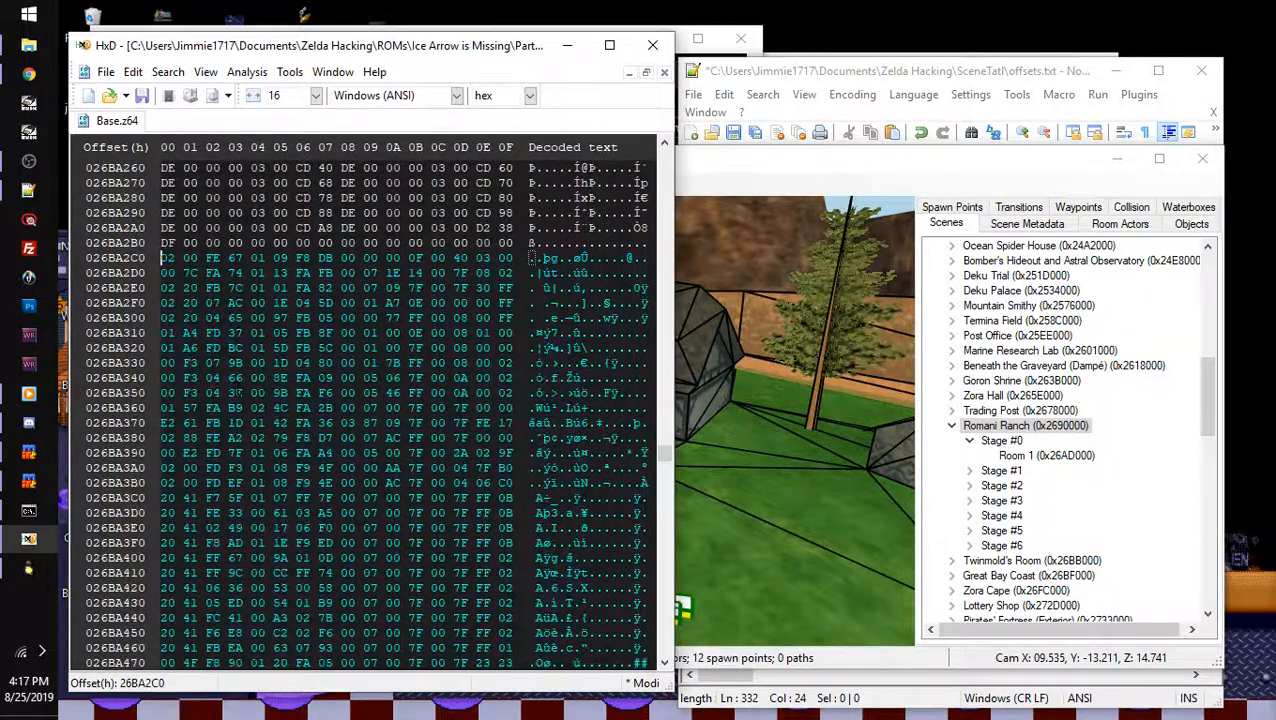
pyautogui.scroll(5, 370, 400)
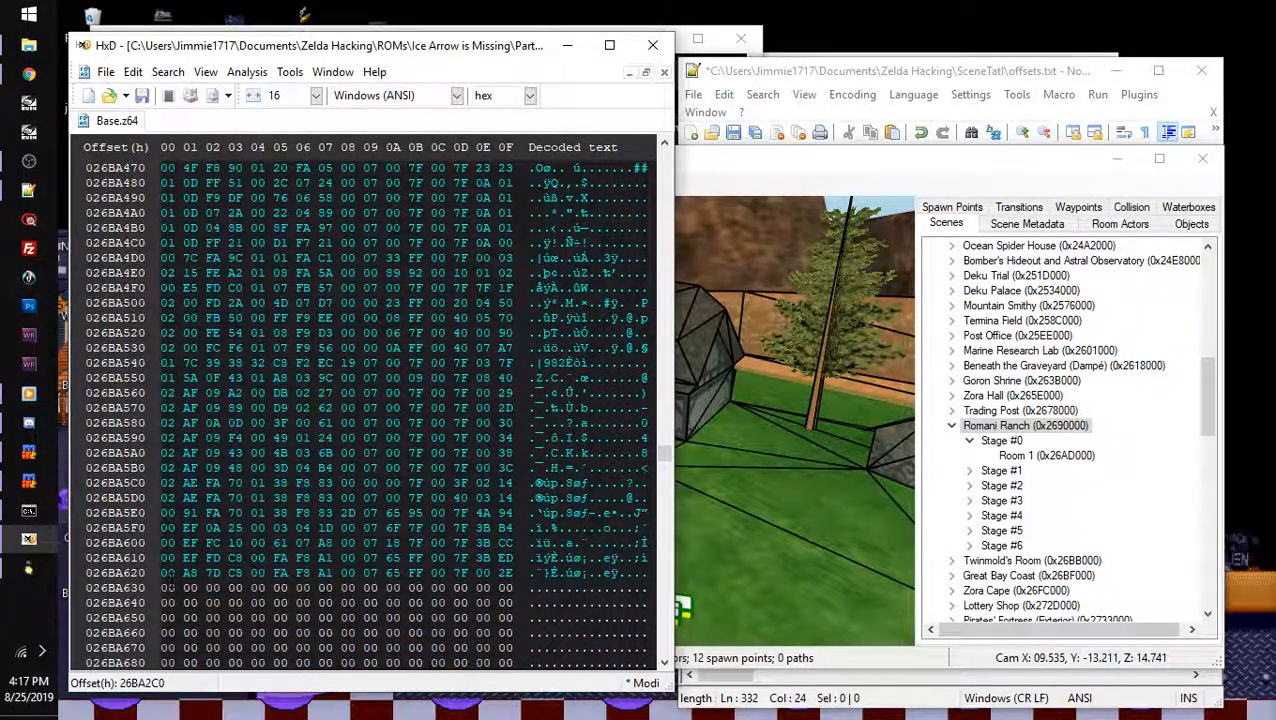
pyautogui.scroll(2, 370, 400)
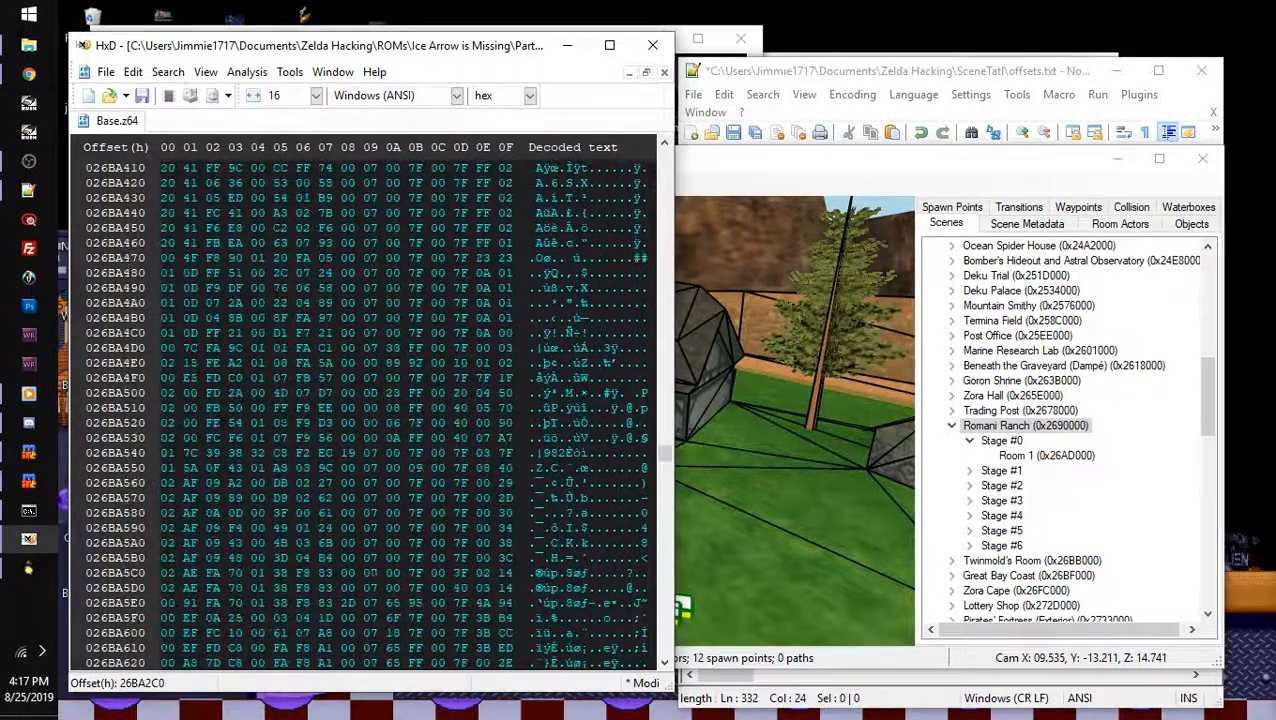
pyautogui.scroll(-5, 370, 400)
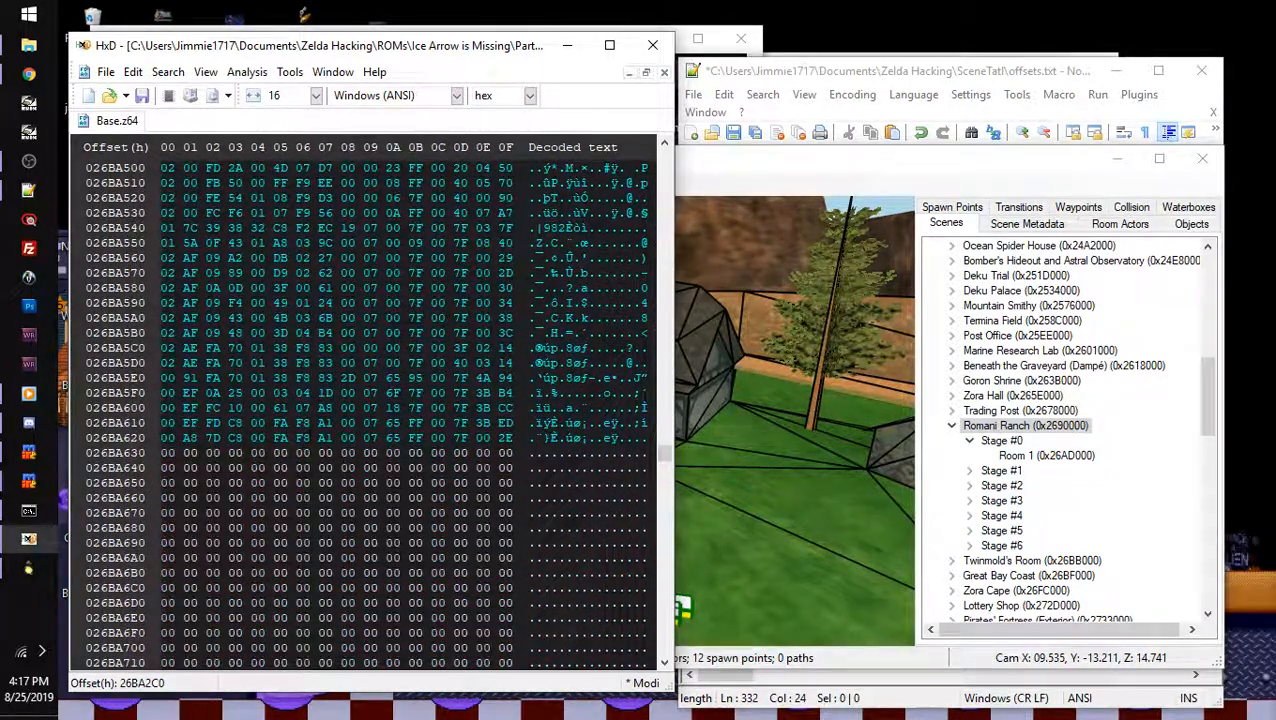
pyautogui.scroll(9, 370, 400)
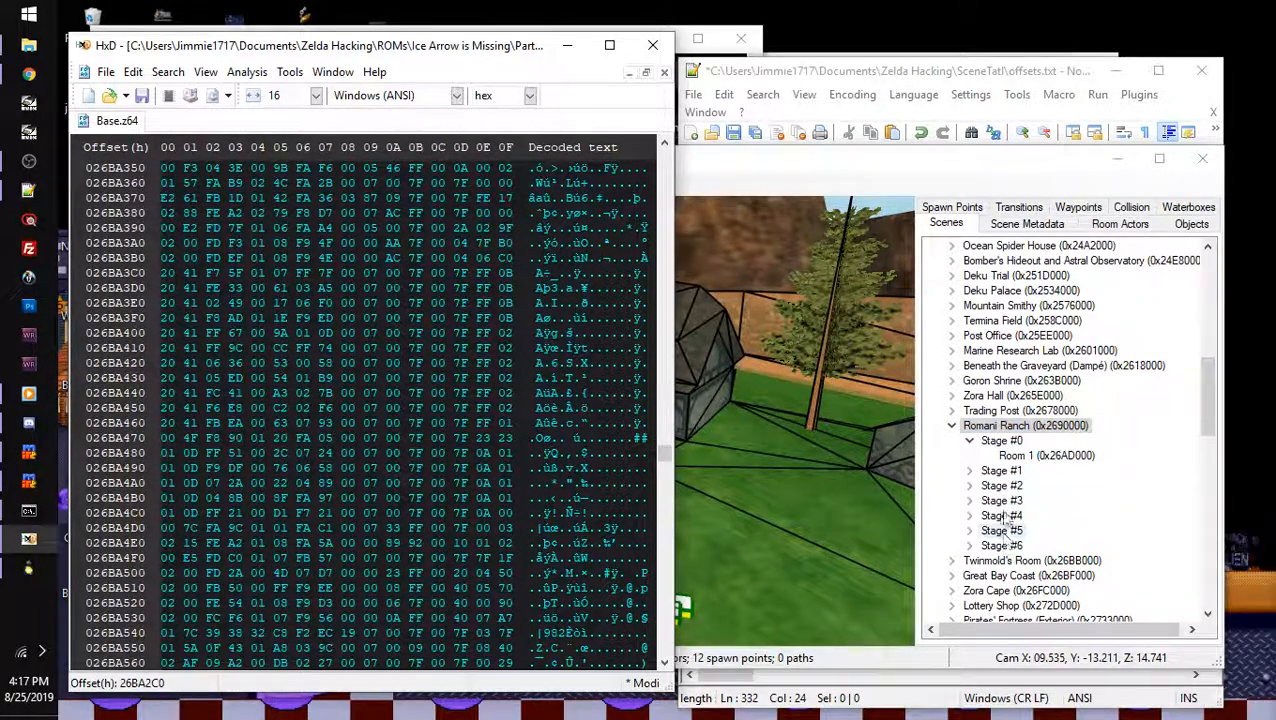
pyautogui.scroll(9, 370, 400)
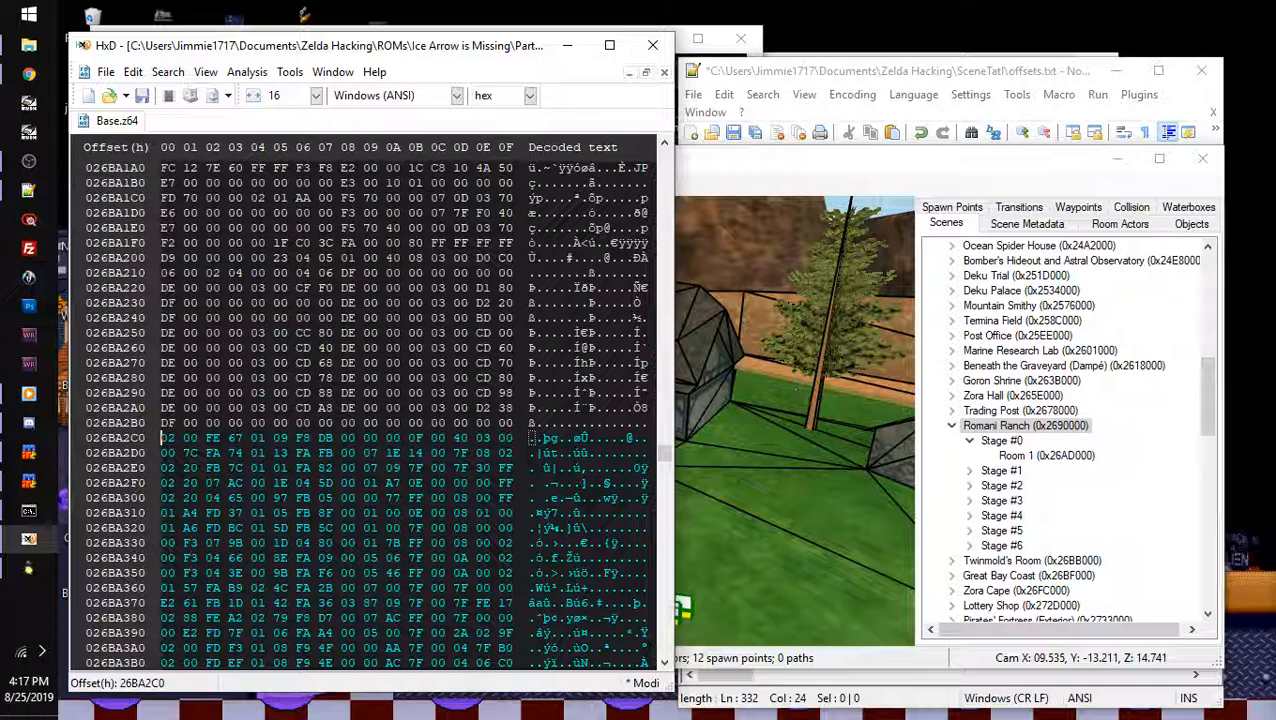
# - Select the original room data preceding the relocated actor list as a block from 26AD000 to 26BA2BF
pyautogui.moveTo(160, 440); pyautogui.dragTo(193, 408)
pyautogui.click(185, 437)
pyautogui.moveTo(513, 423); pyautogui.dragTo(272, 213)
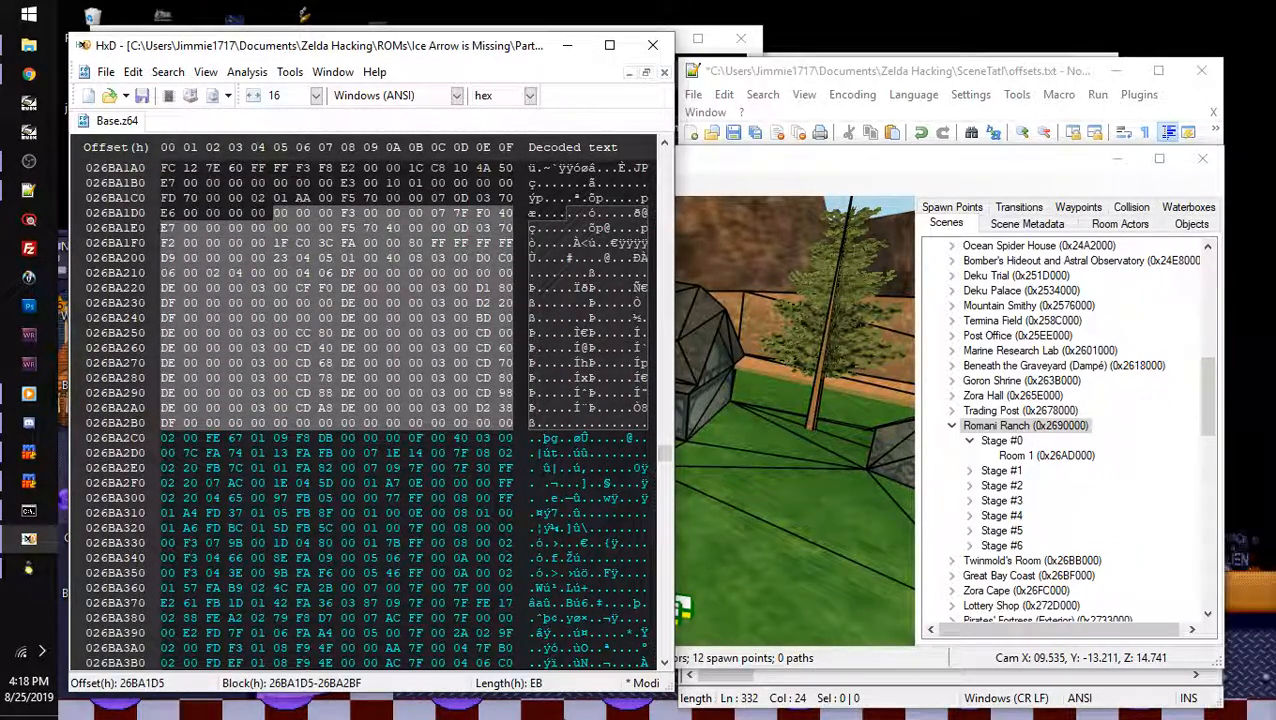
pyautogui.doubleClick(527, 688)
pyautogui.moveTo(310, 263); pyautogui.dragTo(343, 323)
pyautogui.moveTo(412, 366); pyautogui.dragTo(478, 370)
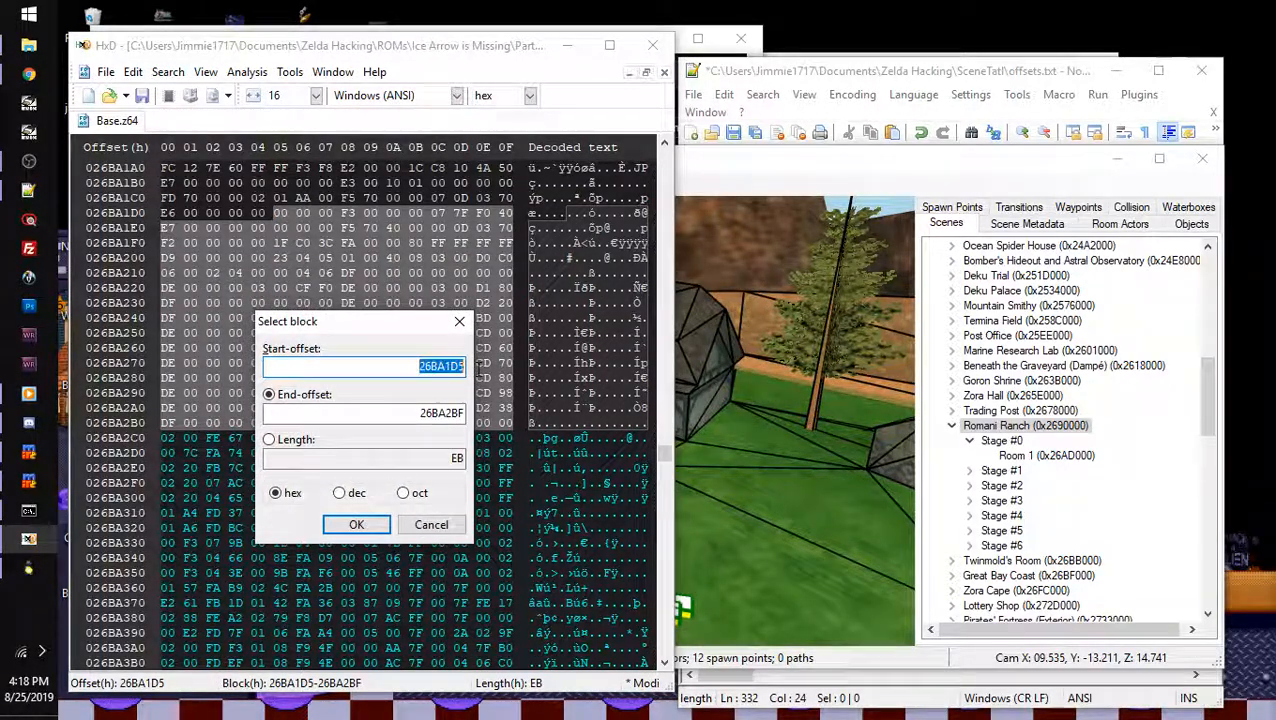
pyautogui.write('2')
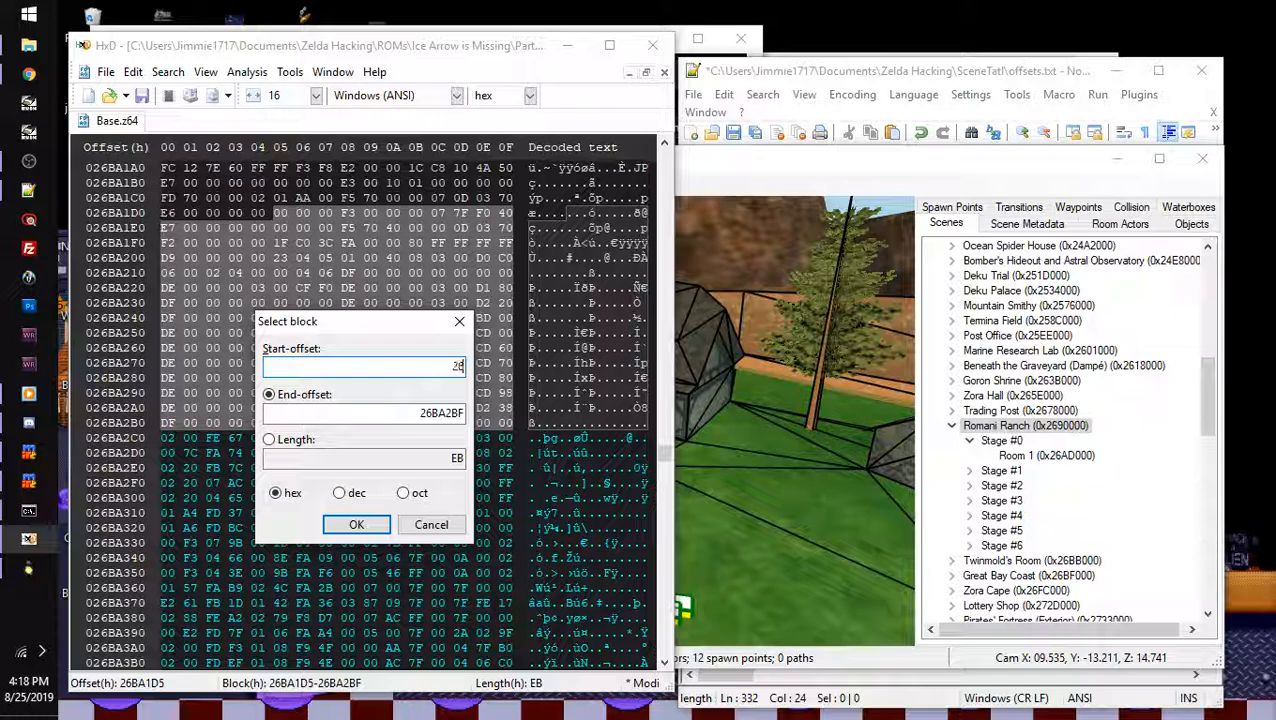
pyautogui.write('6AD0')
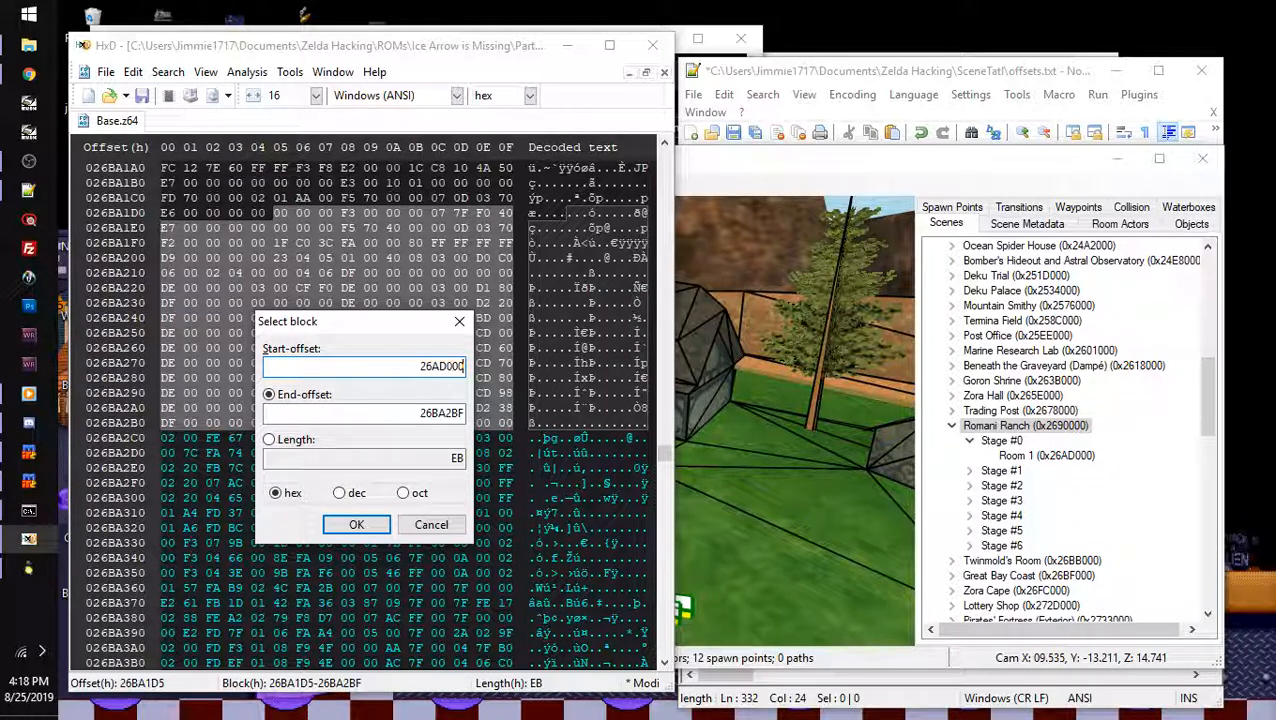
pyautogui.write('00')
pyautogui.press('Return')
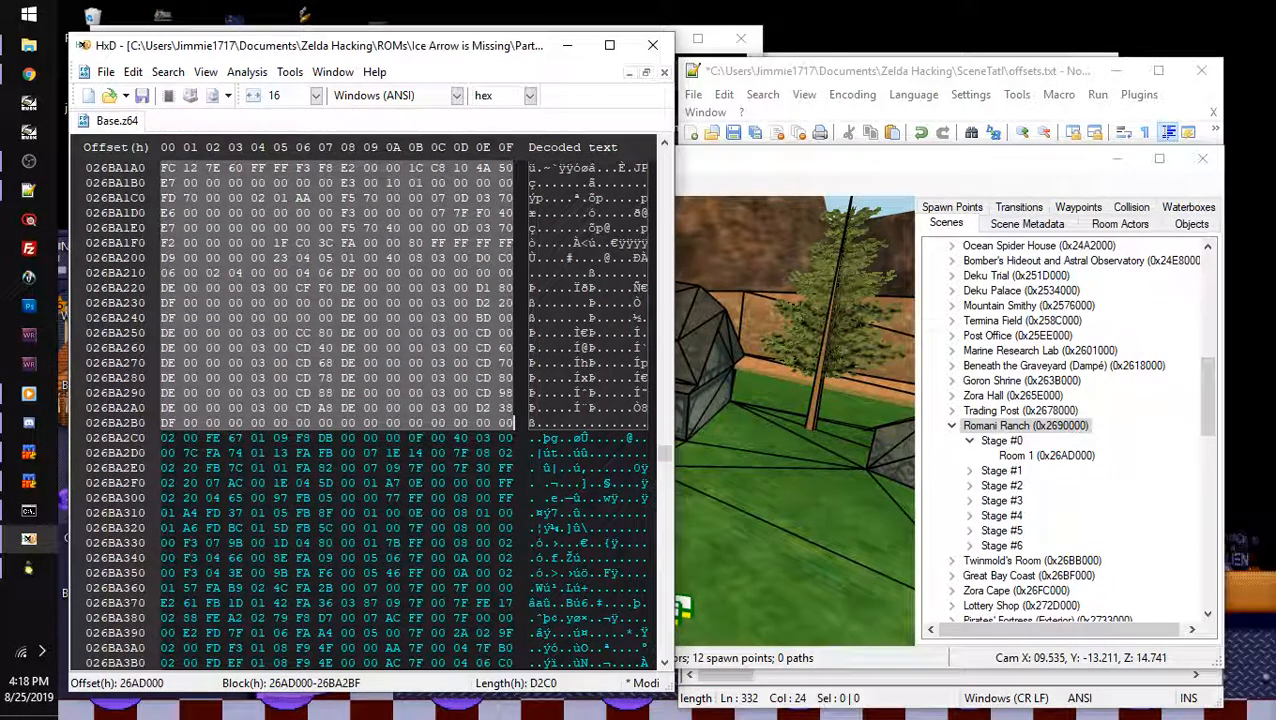
# - Reopen the block selection, highlight the hex length of the original room data, and dismiss it
pyautogui.hotkey('ctrl', 'e')
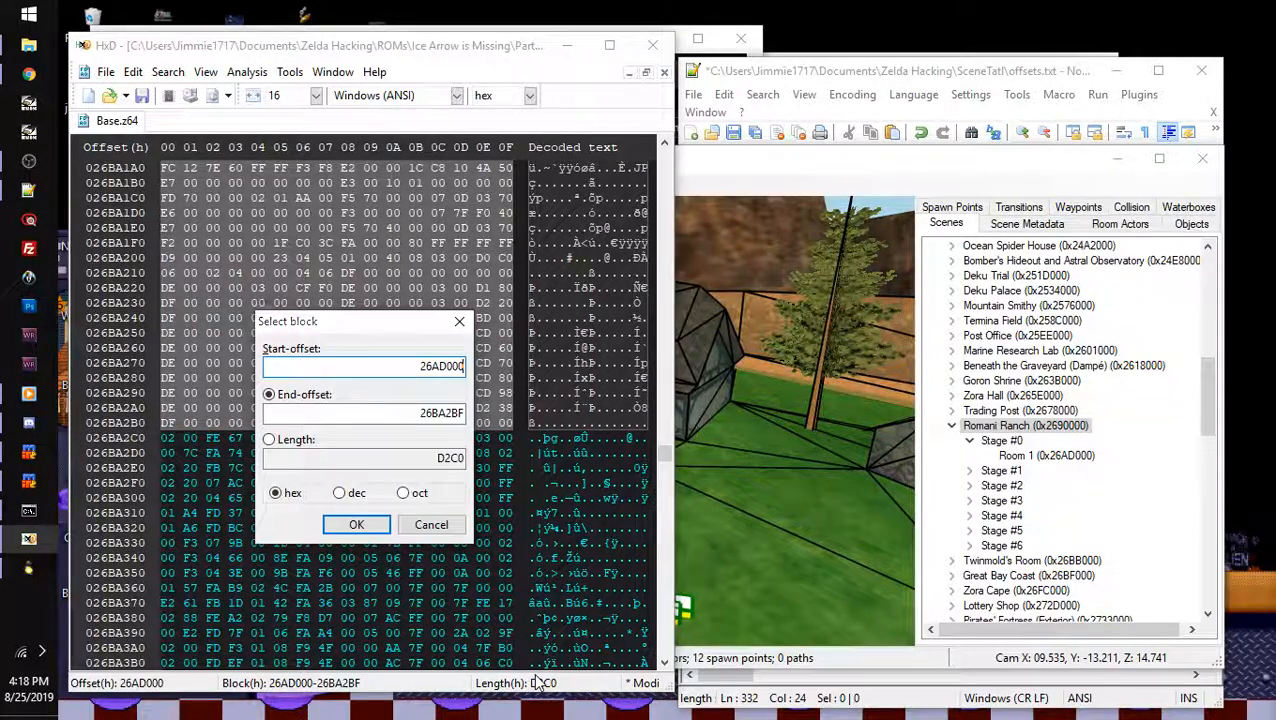
pyautogui.click(338, 457)
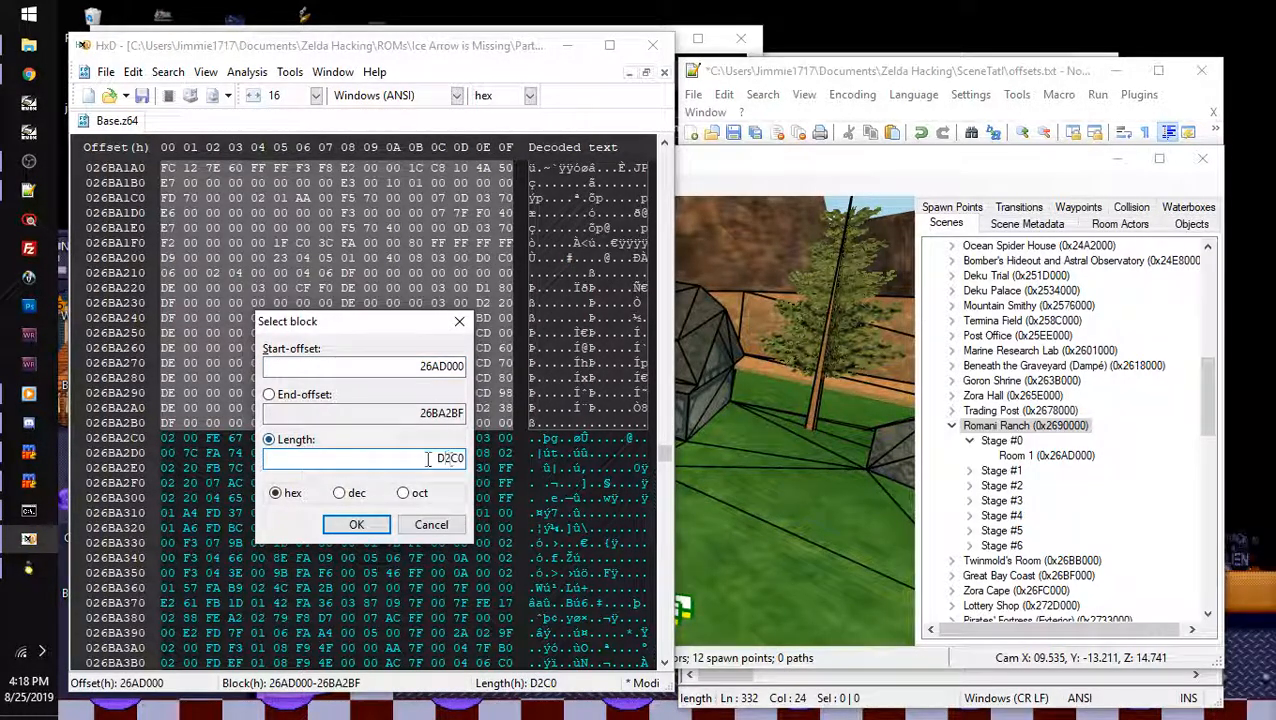
pyautogui.moveTo(428, 458); pyautogui.dragTo(465, 458)
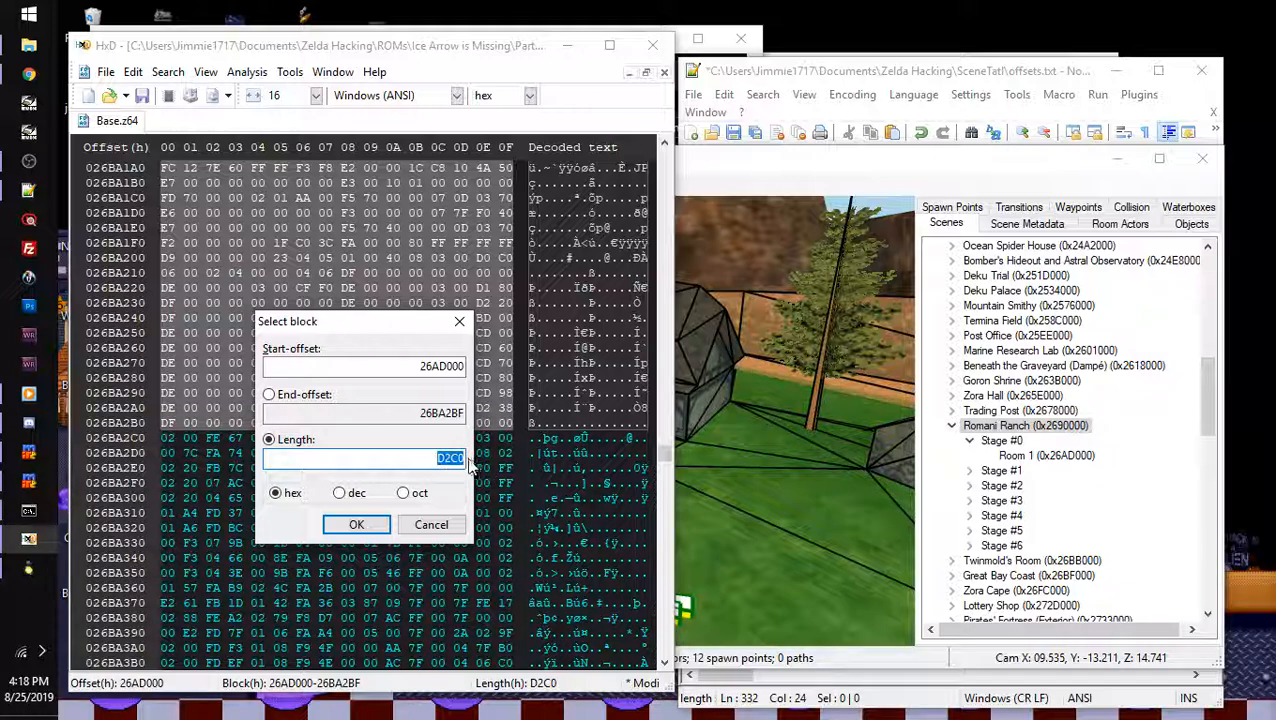
pyautogui.click(428, 523)
# - Go to the room file's start at 26AD000 and select the actor list command at 26AD038-26AD03F in its header
pyautogui.hotkey('ctrl', 'g')
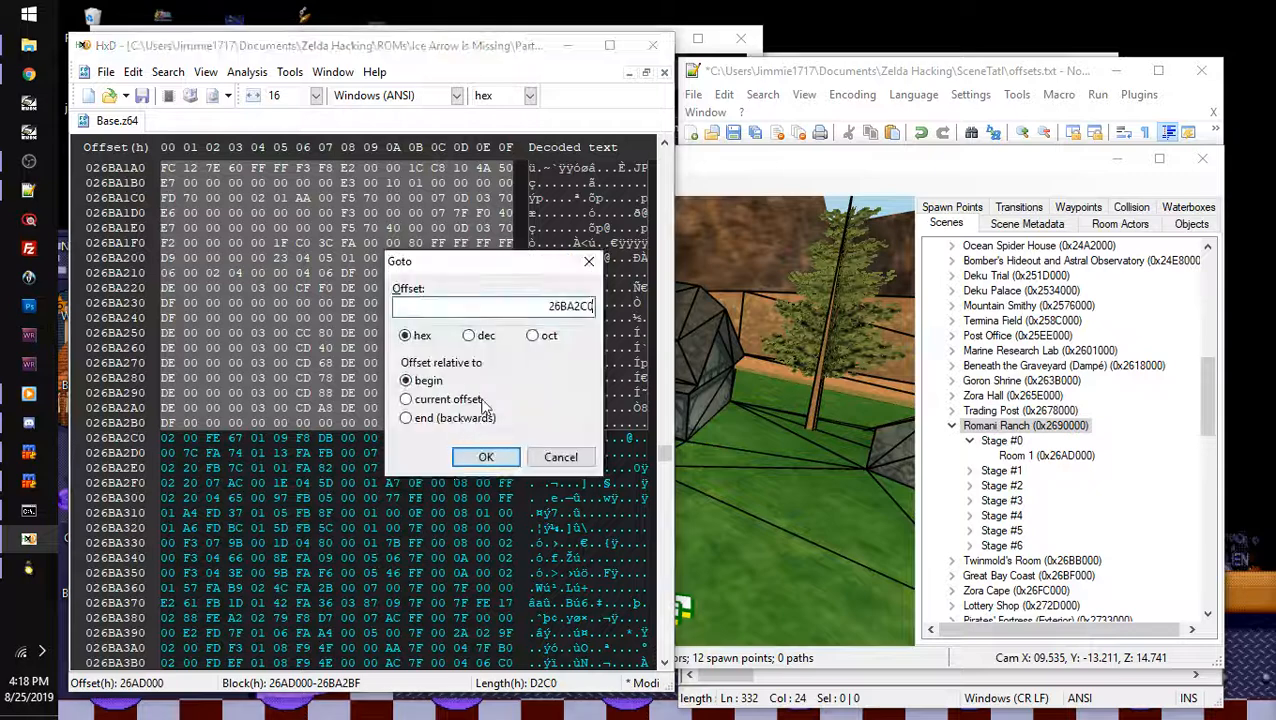
pyautogui.doubleClick(556, 308)
pyautogui.write('26A')
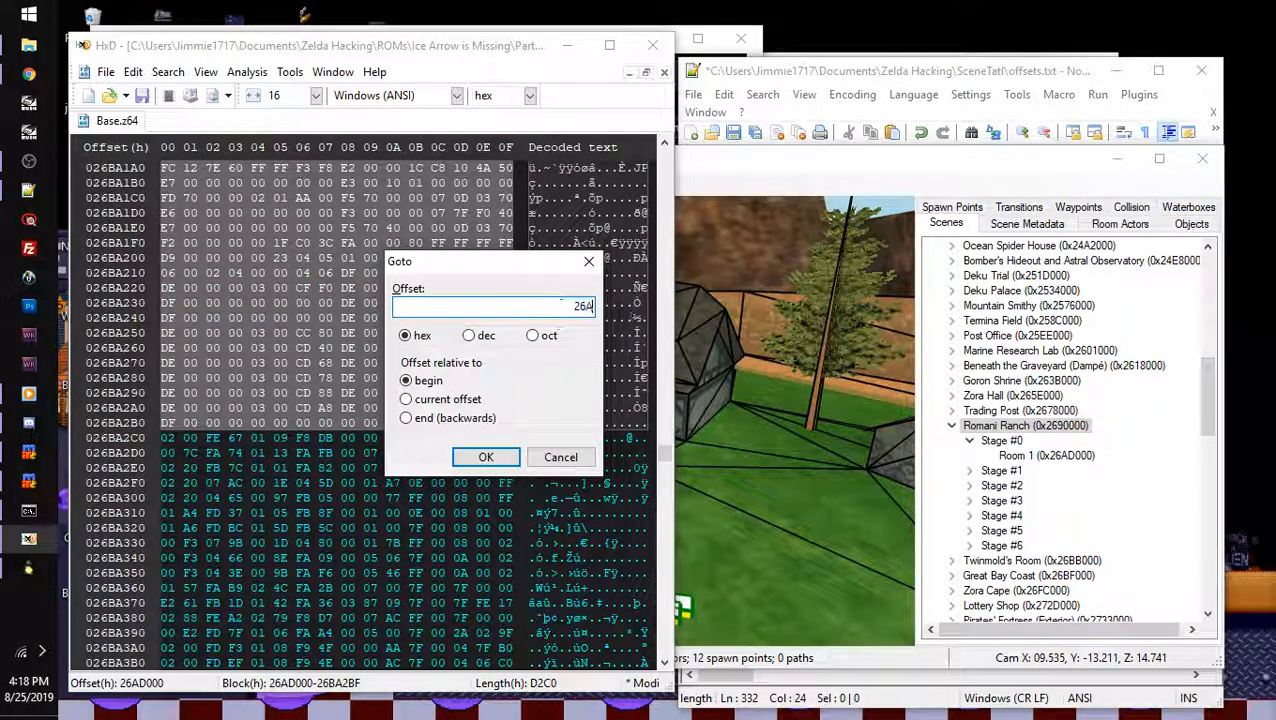
pyautogui.write('D000')
pyautogui.press('Return')
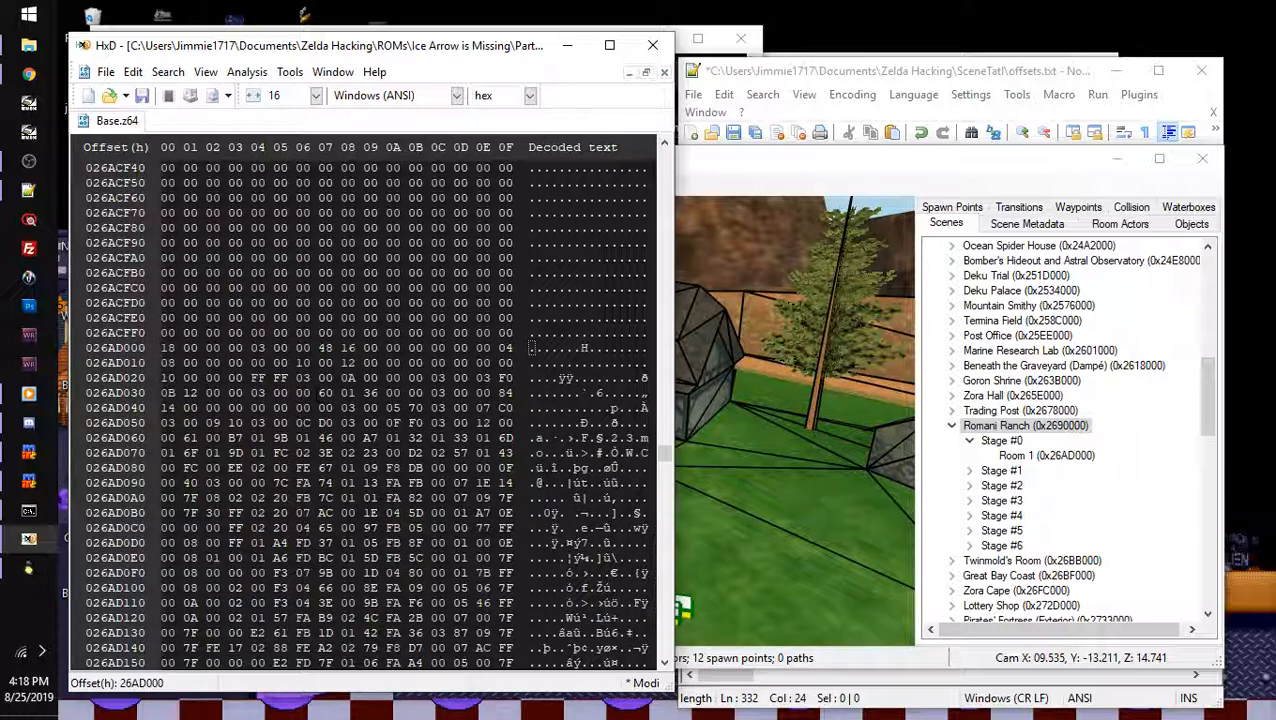
pyautogui.moveTo(341, 393); pyautogui.dragTo(513, 393)
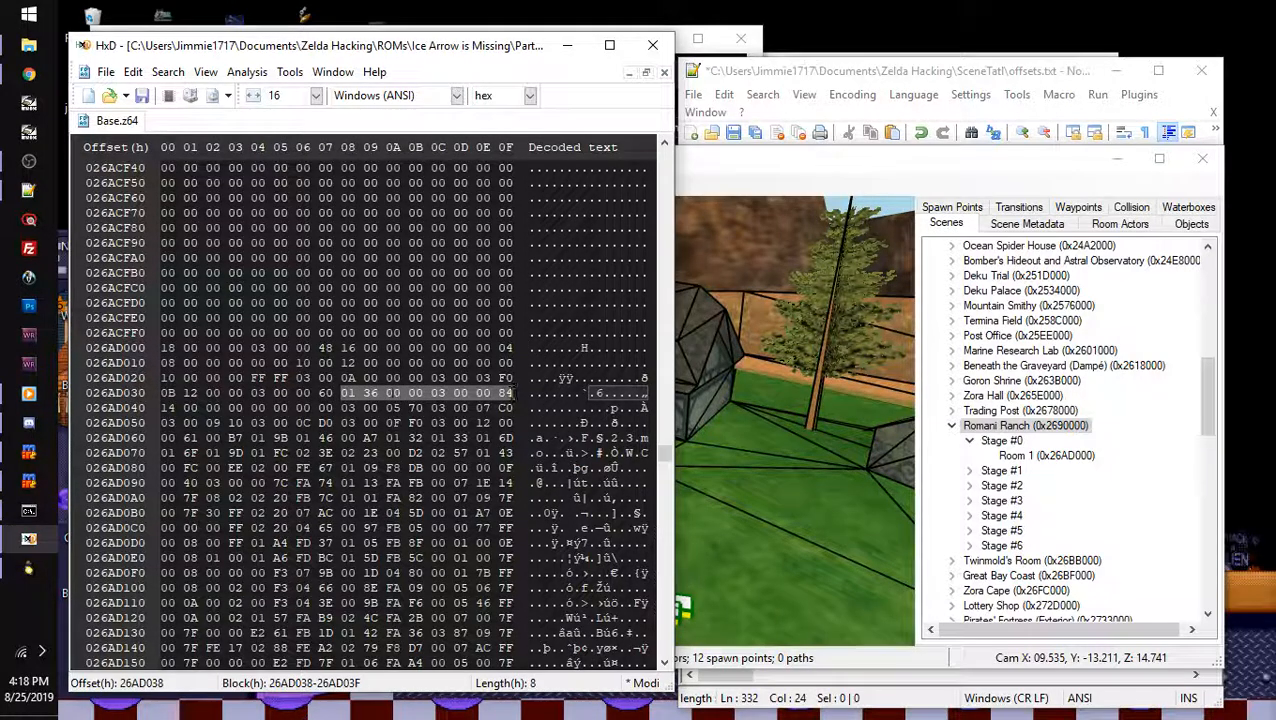
# - In the room header's actor list command, set the actor count byte to 37 and the pointer's last two bytes to D2 C0, and save the ROM
pyautogui.click(371, 393)
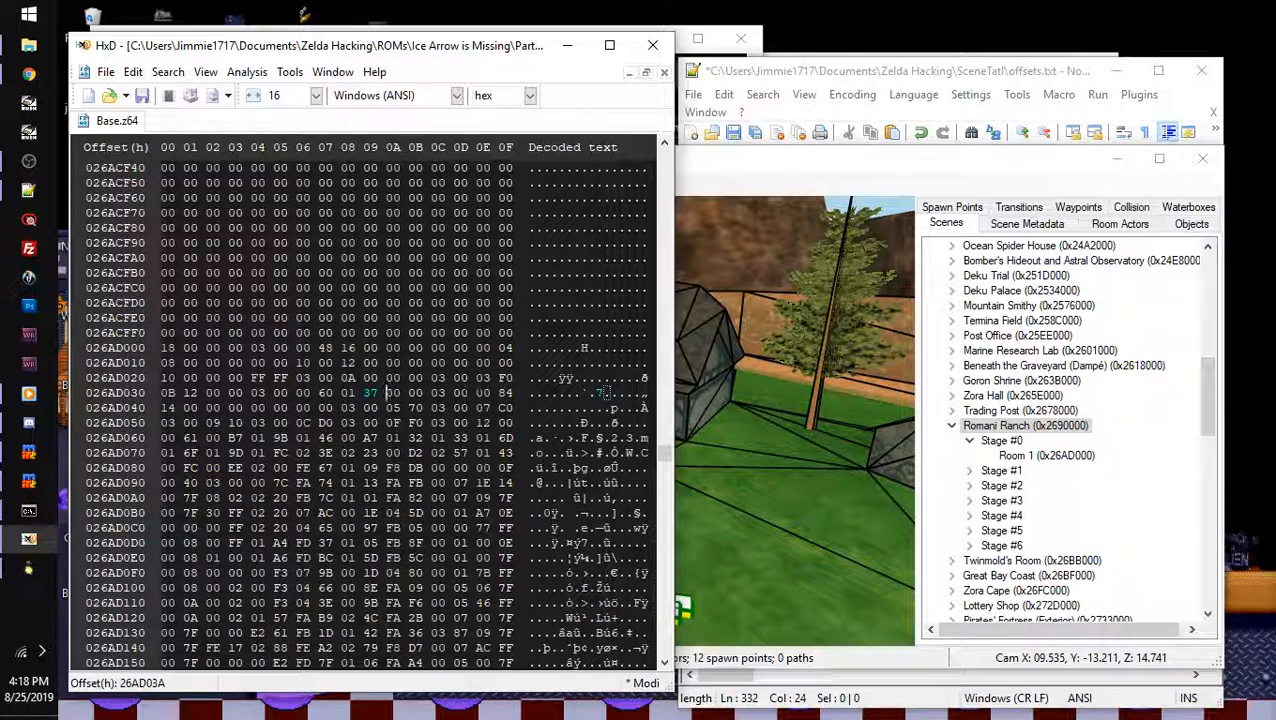
pyautogui.moveTo(478, 393); pyautogui.dragTo(514, 393)
pyautogui.write('00 C0')
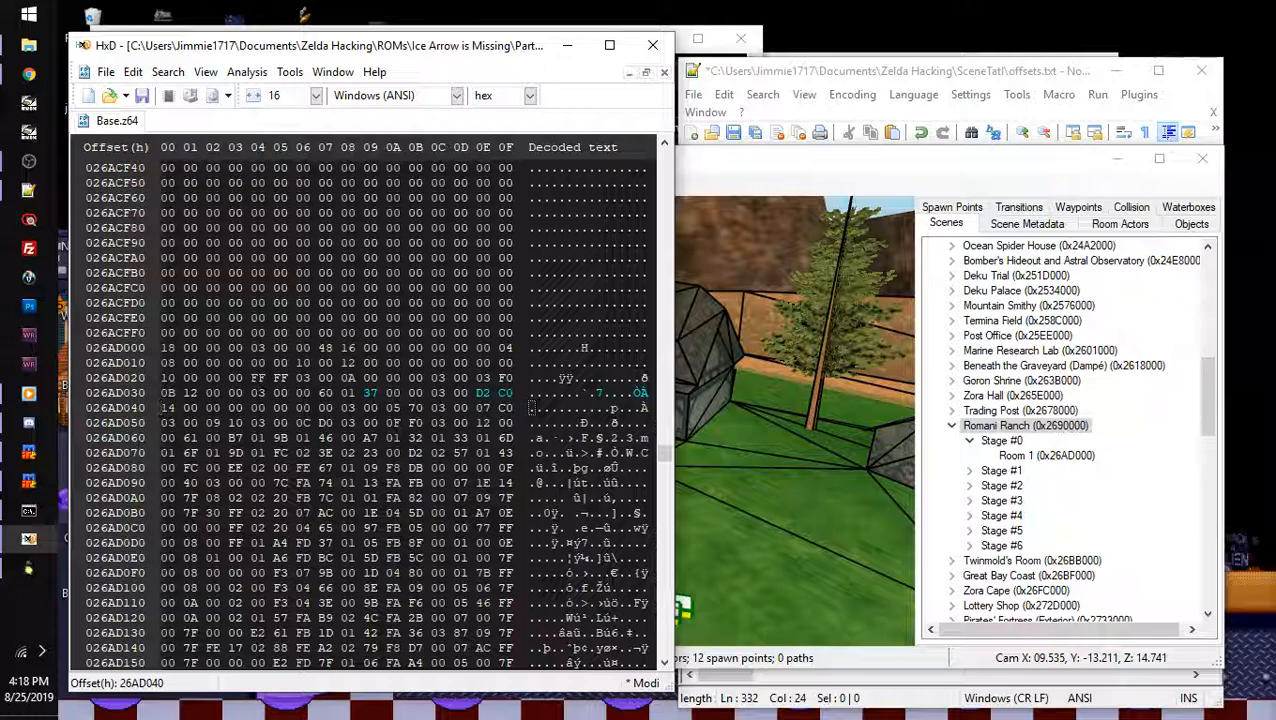
pyautogui.moveTo(342, 393); pyautogui.dragTo(378, 393)
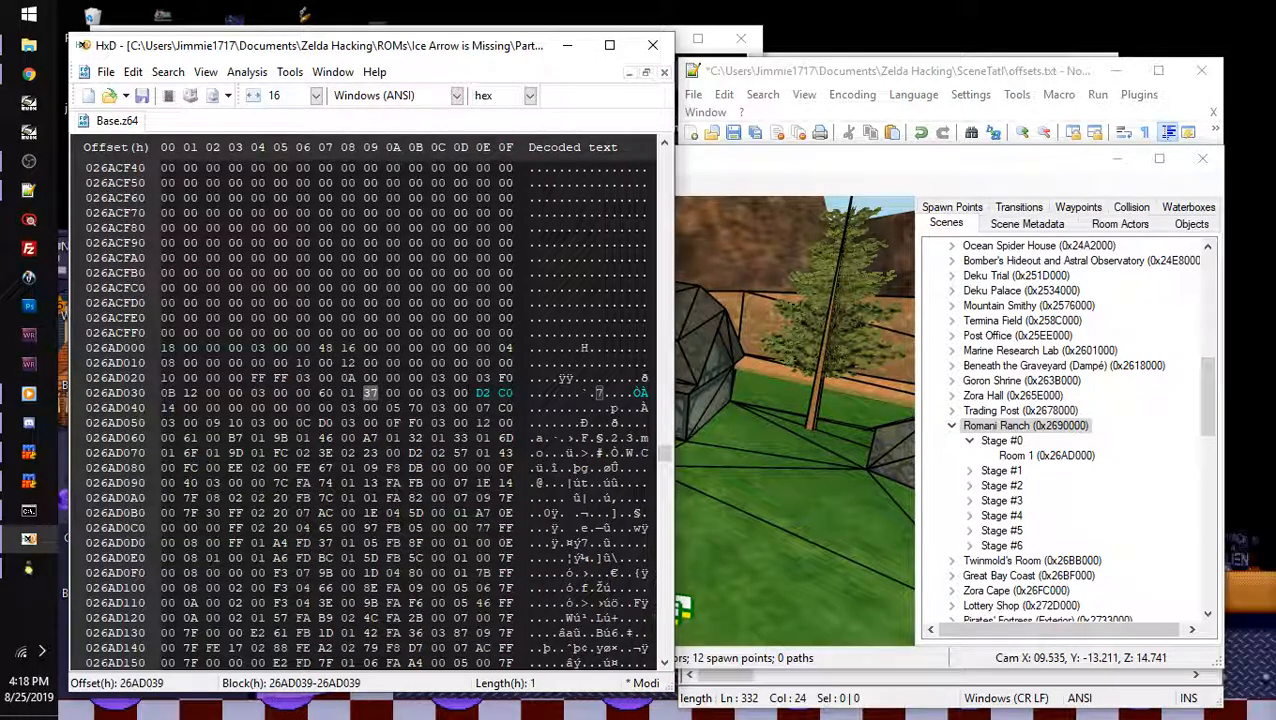
pyautogui.moveTo(478, 393); pyautogui.dragTo(513, 393)
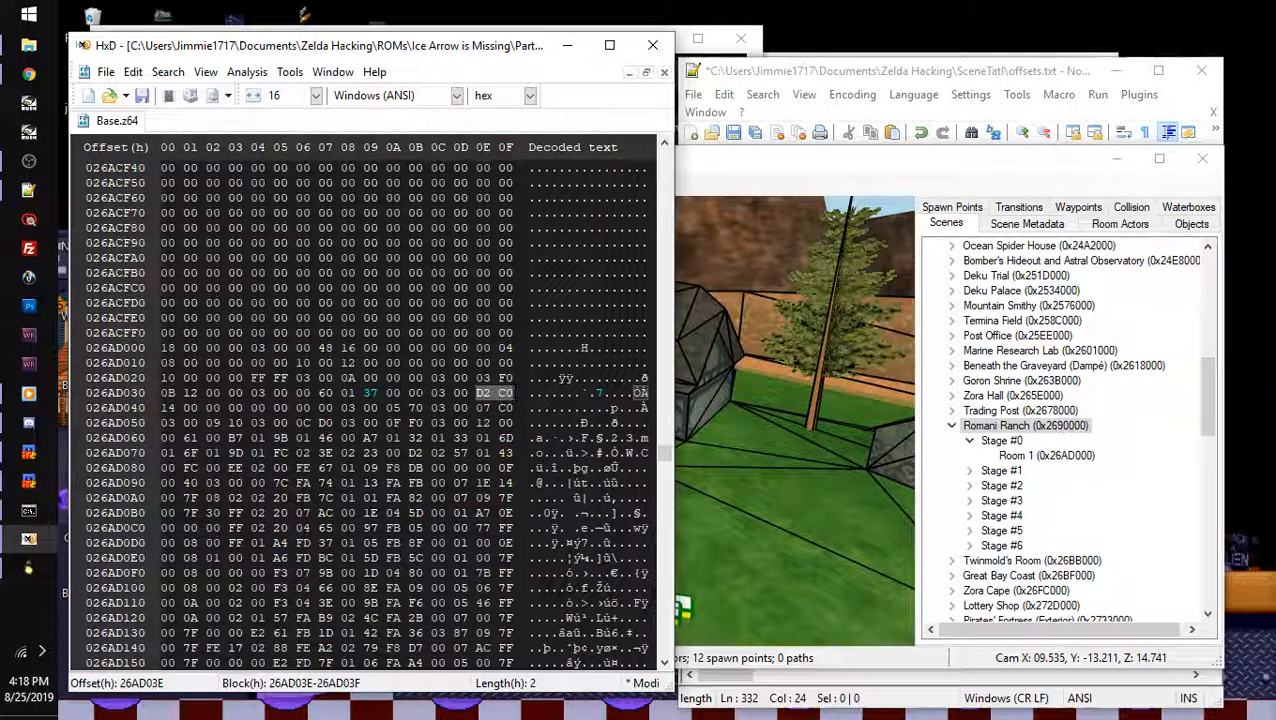
pyautogui.click(416, 393)
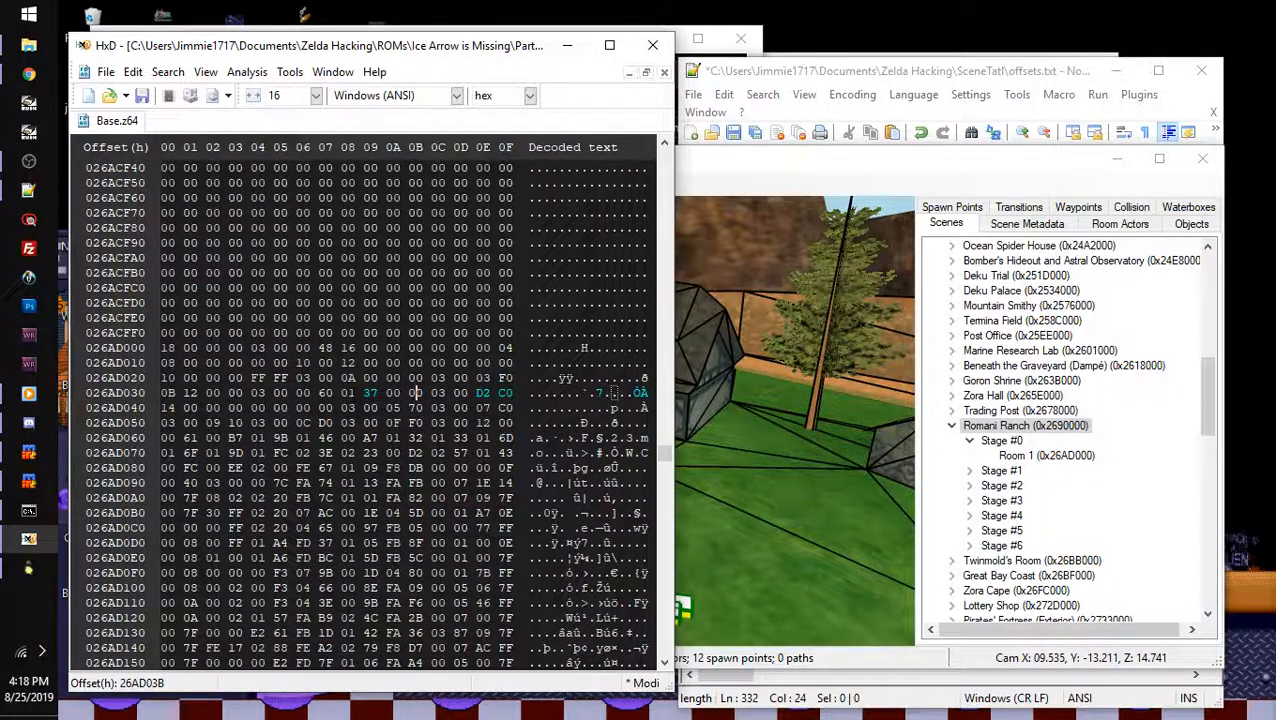
pyautogui.hotkey('ctrl', 's')
# - Close the scene viewer and the hex editor, and delete the Base.z64.bak backup from the Part 14 folder
pyautogui.click(1208, 159)
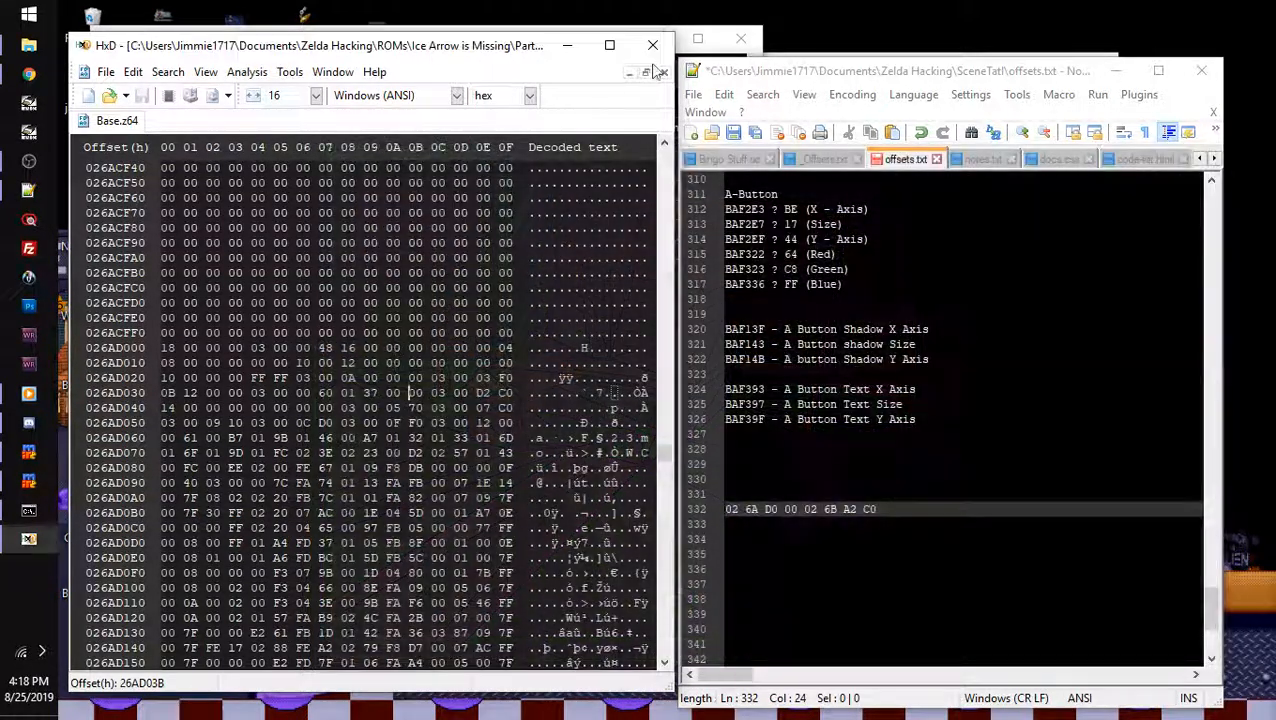
pyautogui.click(652, 46)
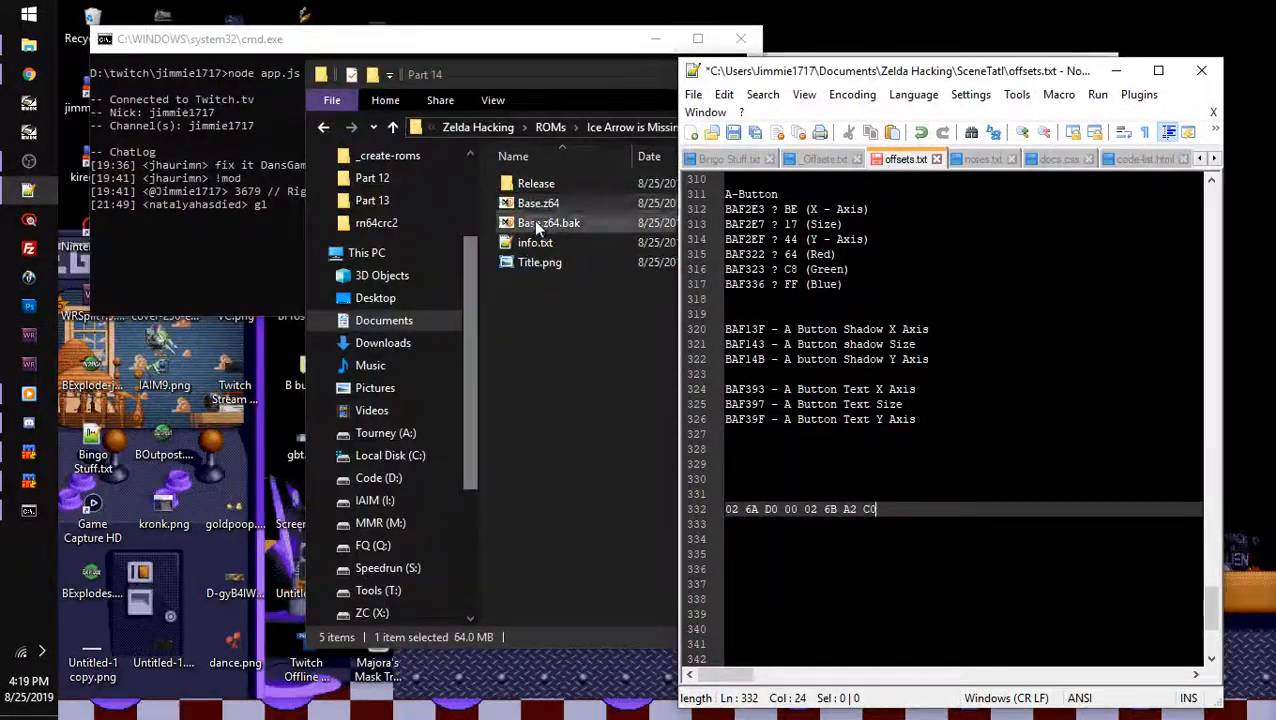
pyautogui.click(538, 228)
pyautogui.press('Delete')
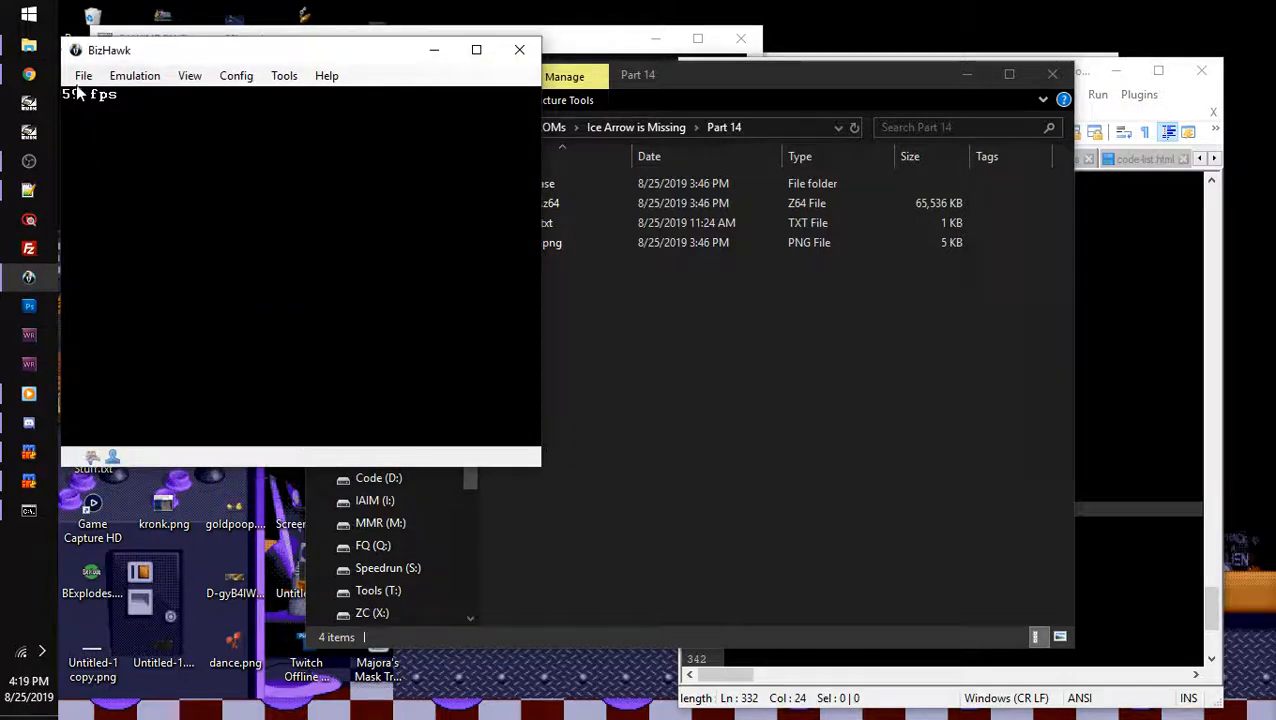
# - Try to boot the recently used Base ROM in BizHawk
pyautogui.click(83, 75)
pyautogui.moveTo(112, 114)
pyautogui.click(345, 121)
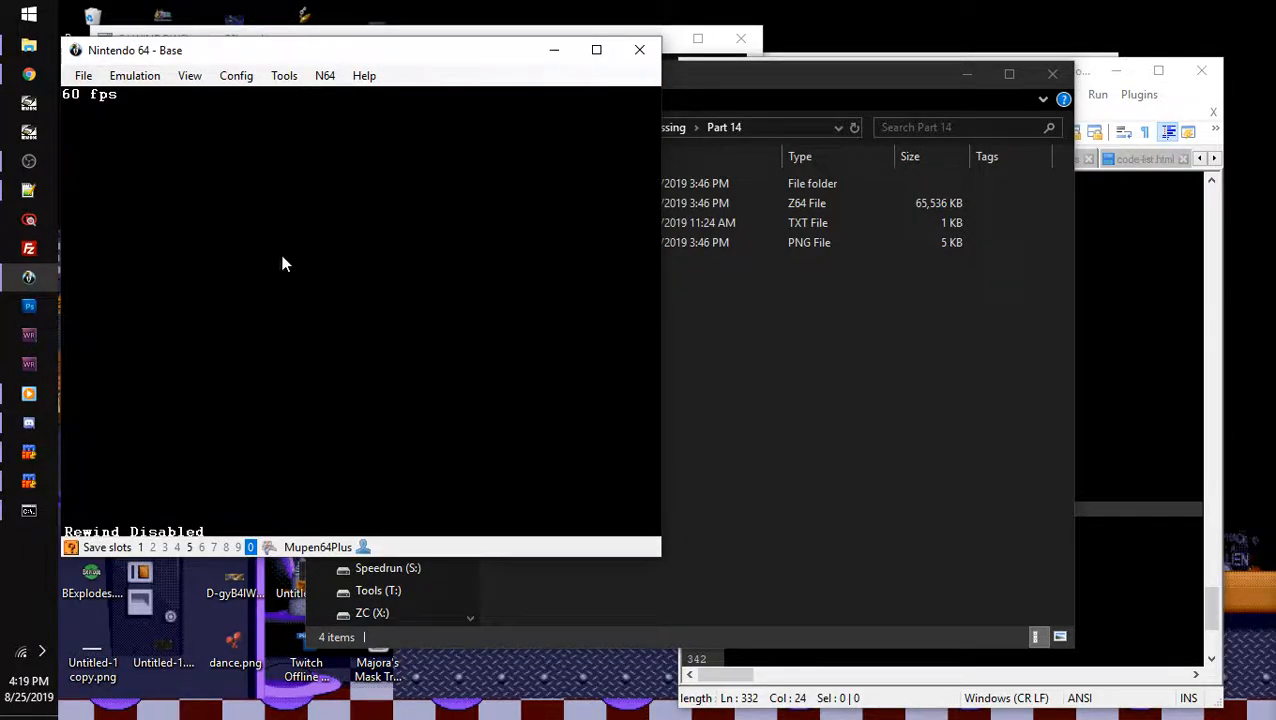
# - Copy Base.z64 from the Part 14 folder into the rn64crc2 folder, replacing the existing file
pyautogui.click(723, 285)
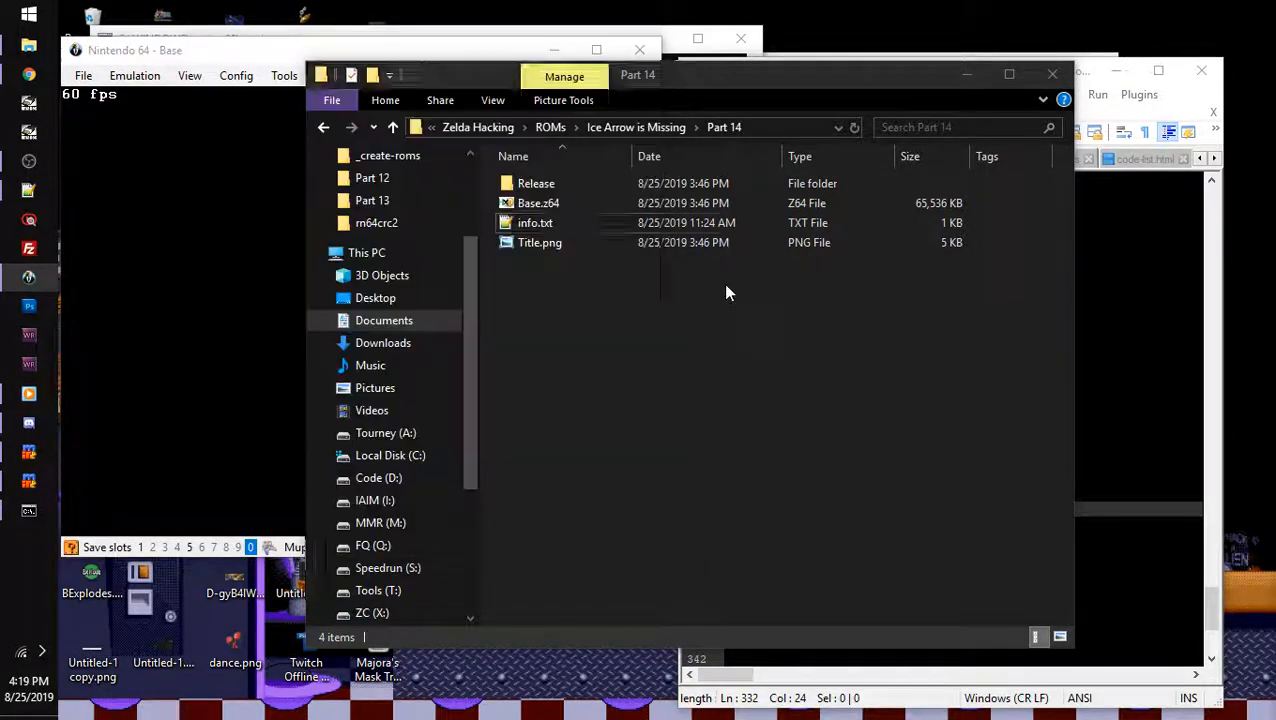
pyautogui.click(545, 208)
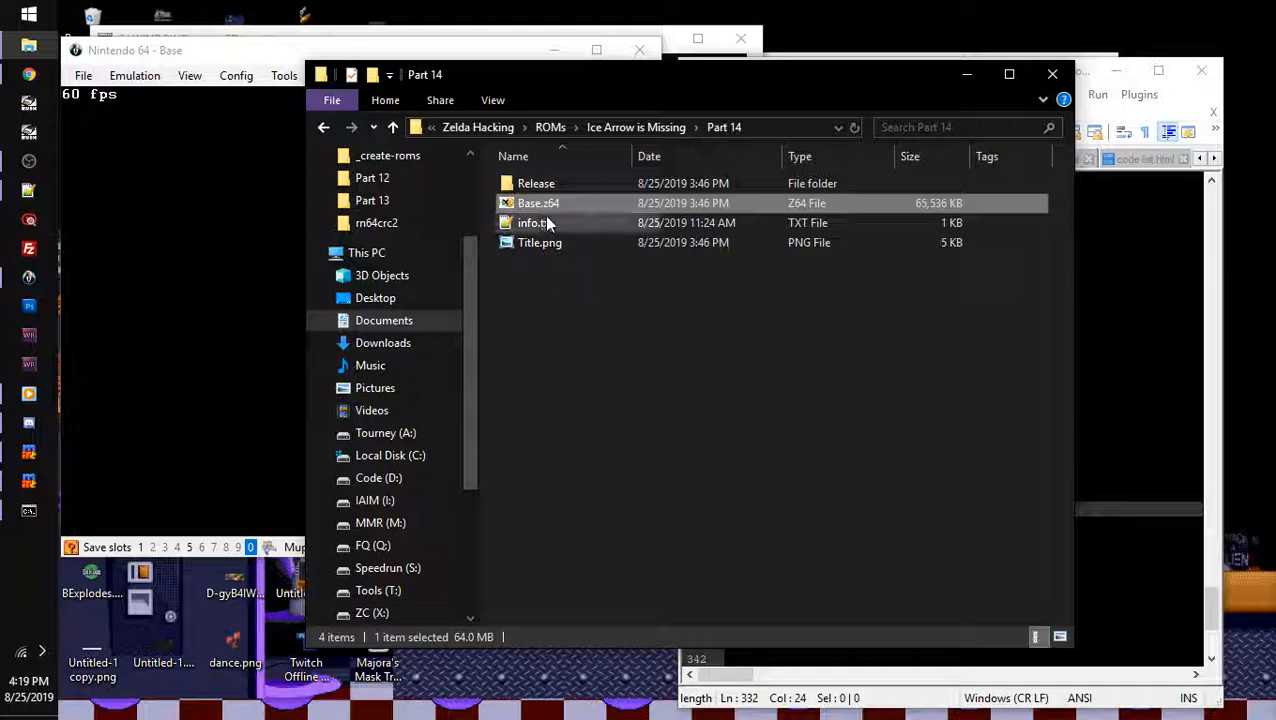
pyautogui.click(542, 222)
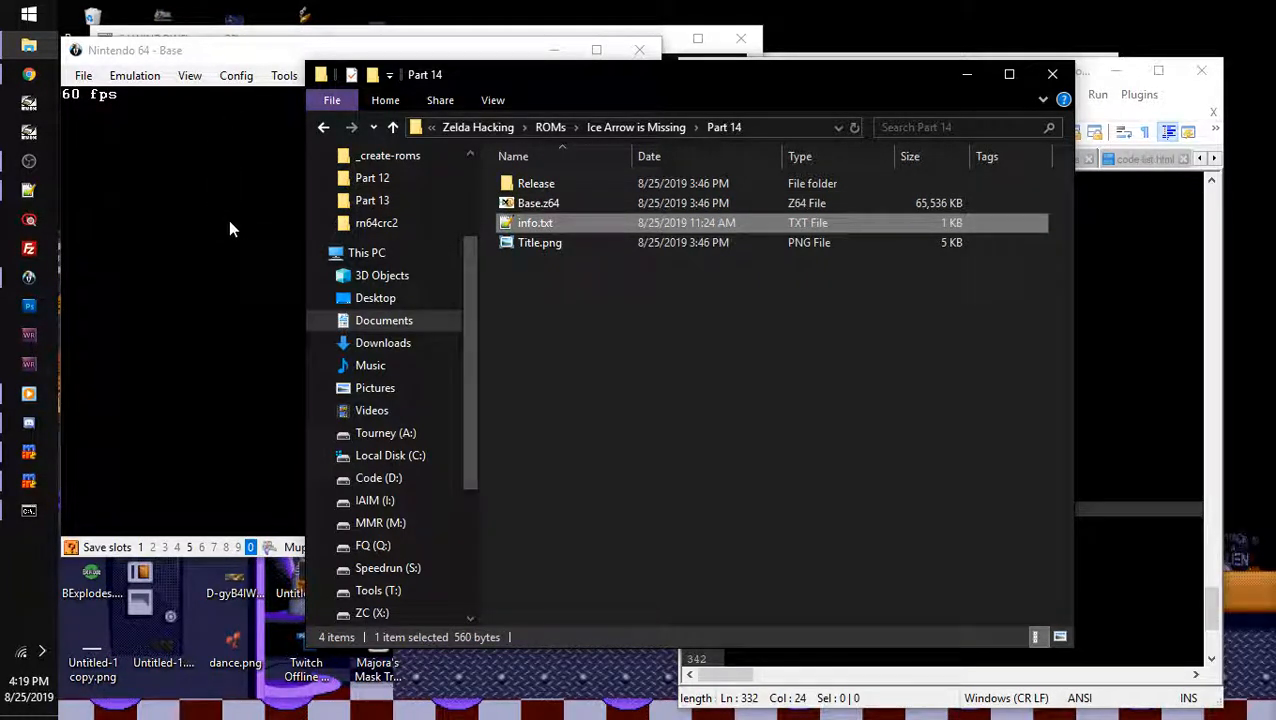
pyautogui.click(527, 209)
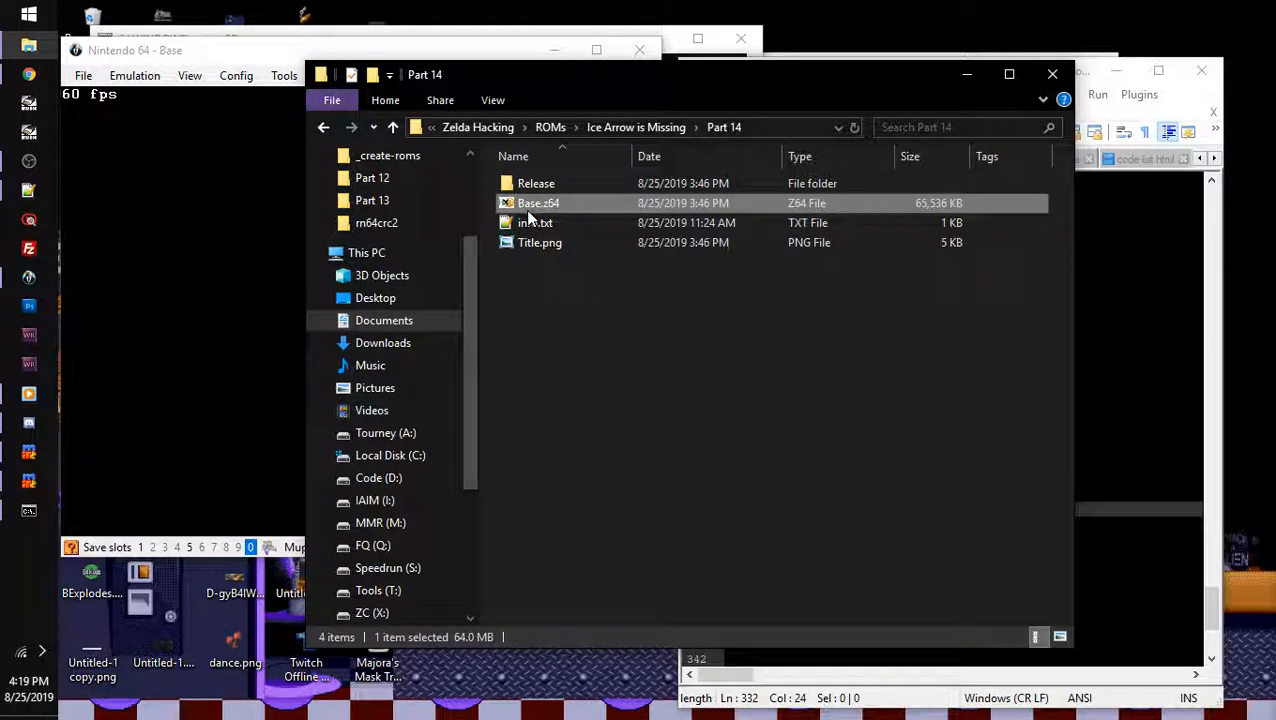
pyautogui.click(535, 222)
pyautogui.click(544, 202)
pyautogui.click(374, 226)
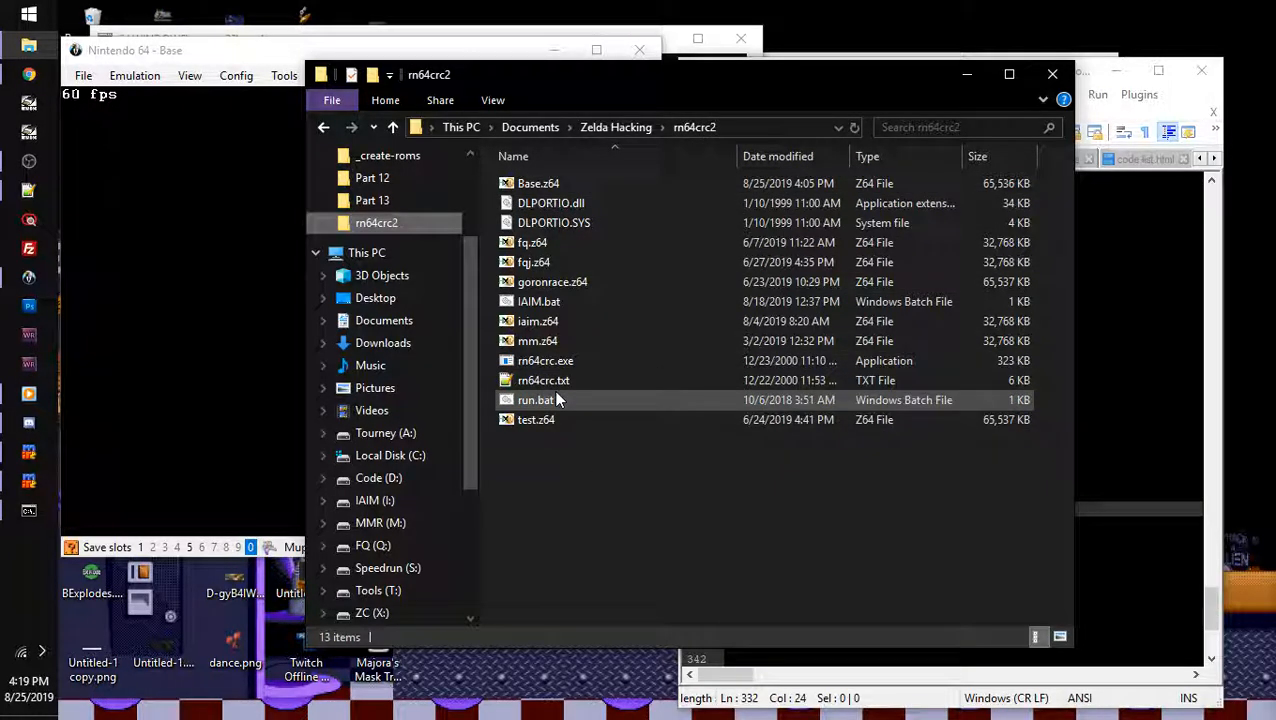
pyautogui.click(571, 447)
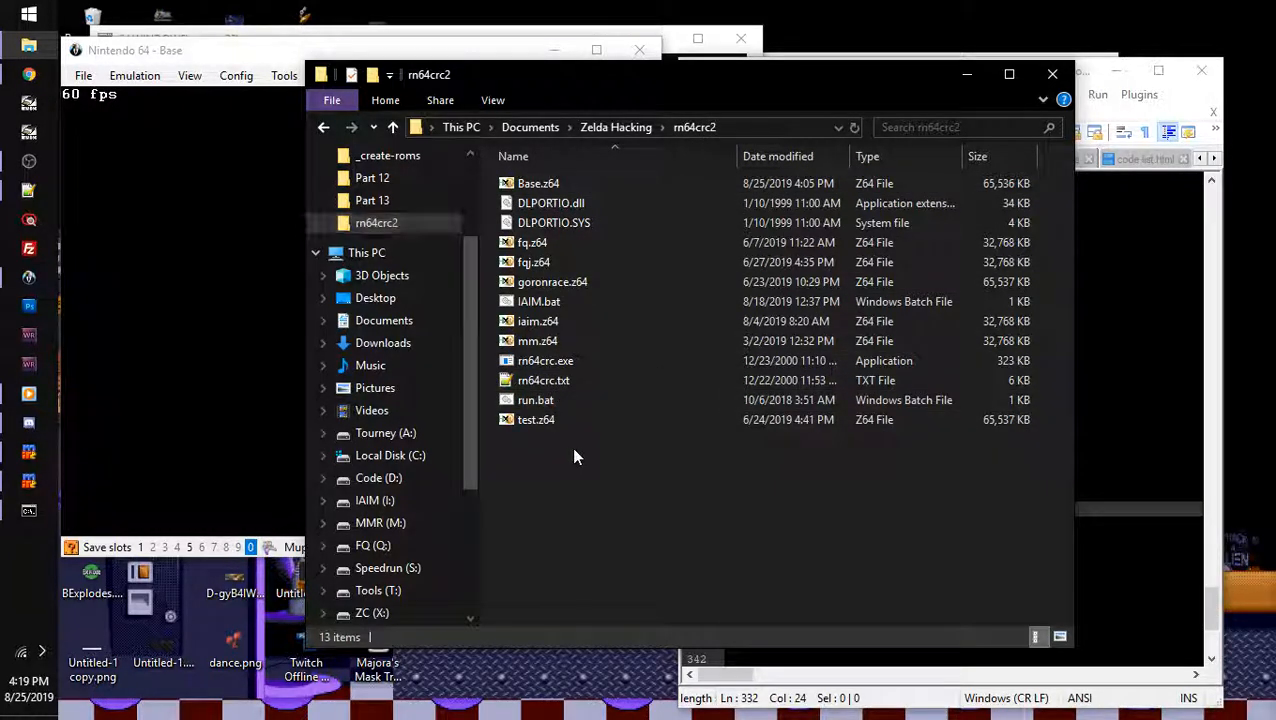
pyautogui.hotkey('ctrl', 'v')
pyautogui.click(617, 222)
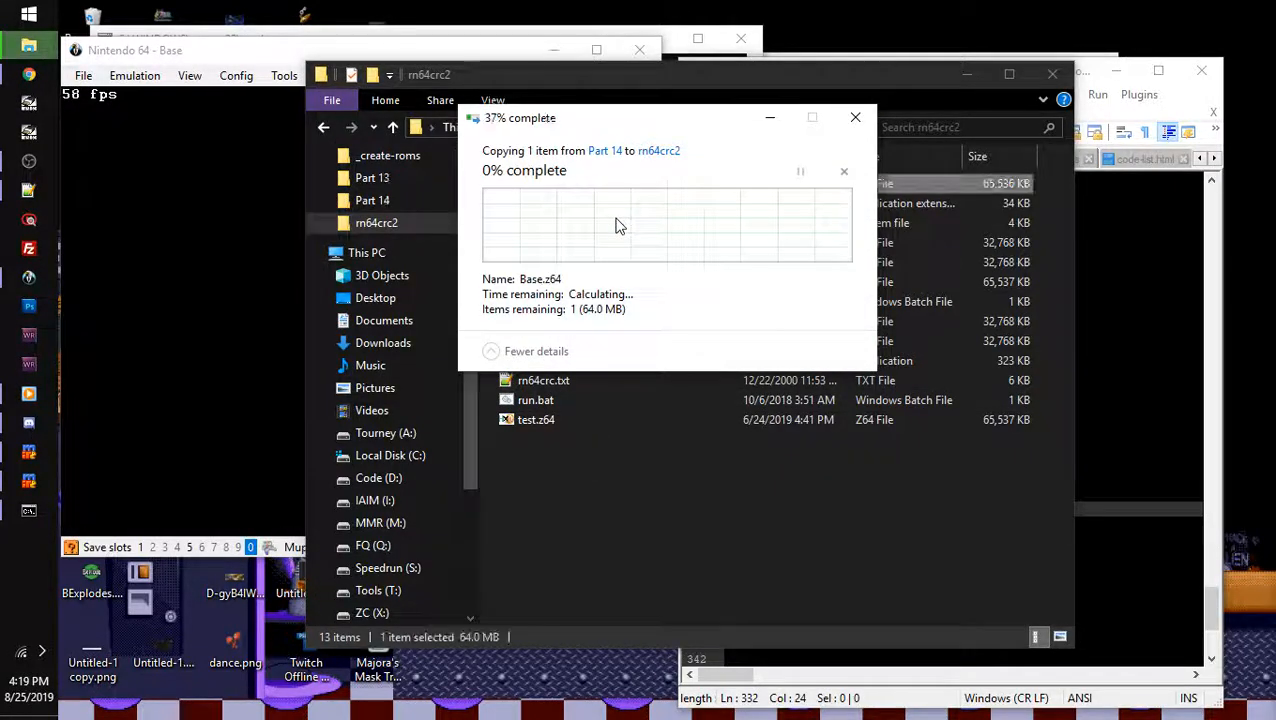
# - Update the checksums of Base.z64 with run.bat and dismiss the finished console
pyautogui.click(545, 403)
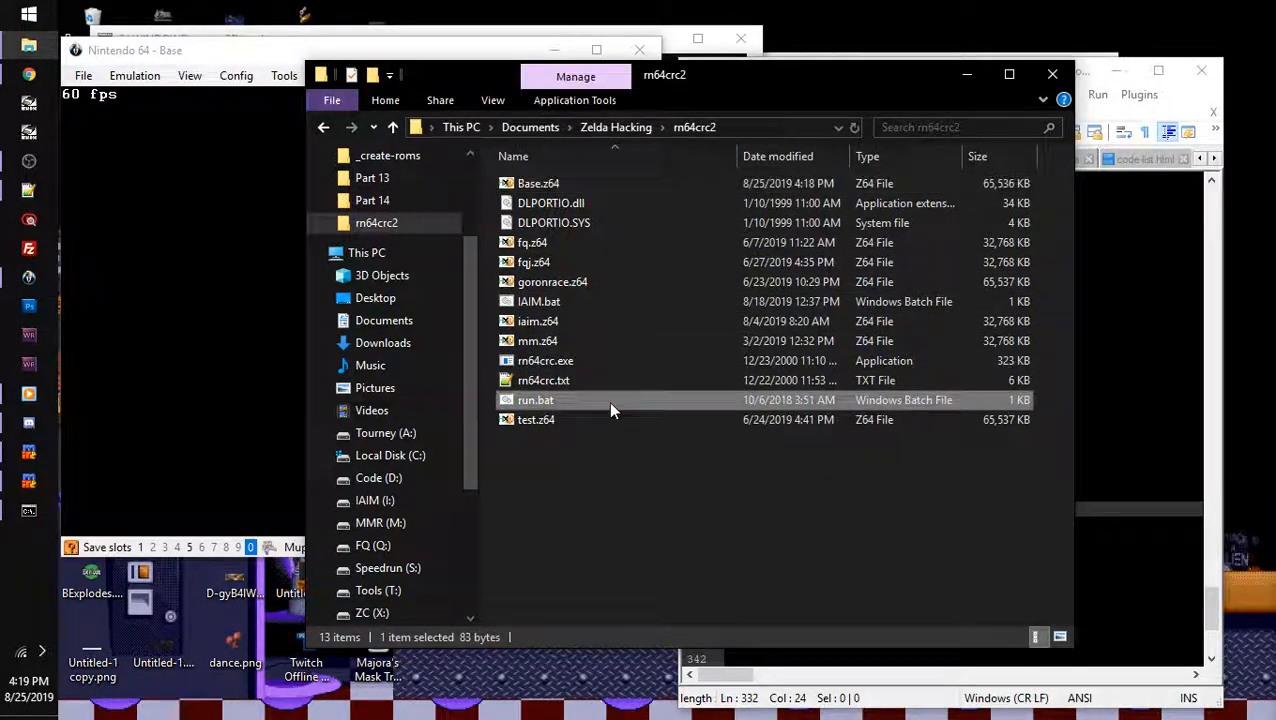
pyautogui.doubleClick(552, 397)
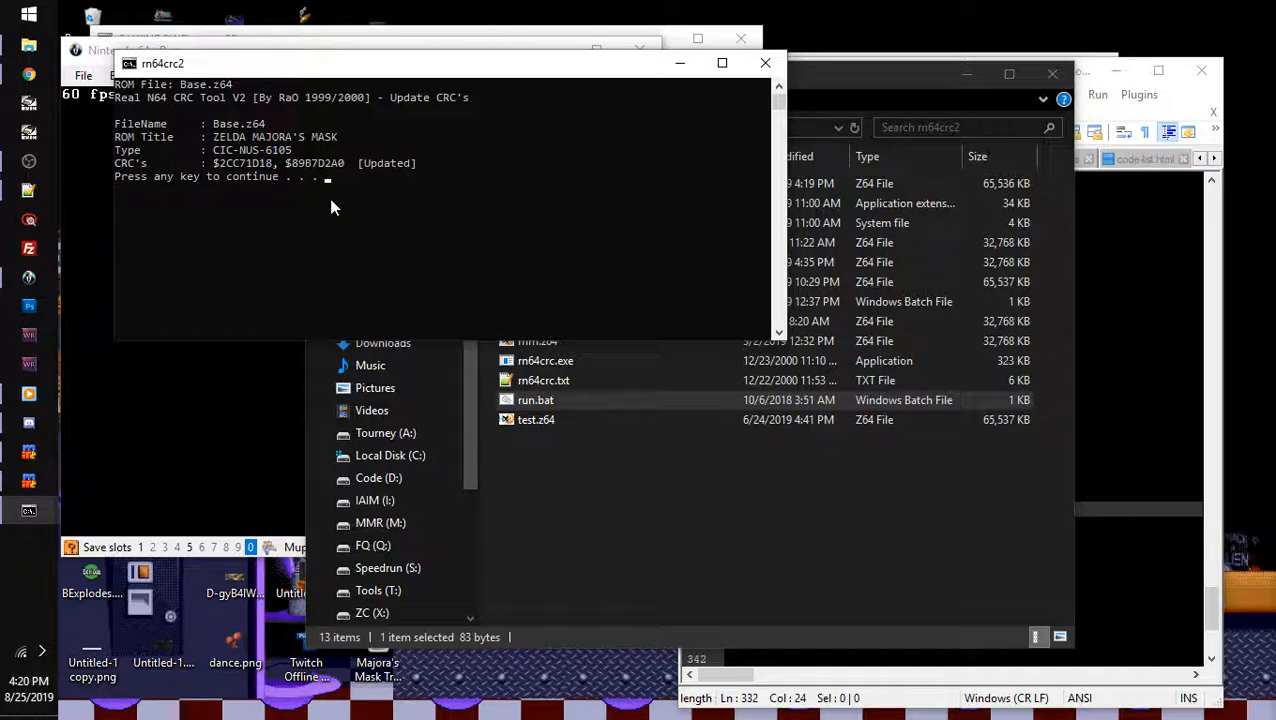
pyautogui.press('Return')
# - Copy the checksum-corrected Base.z64 back into the Part 14 folder, replacing the file there
pyautogui.click(529, 186)
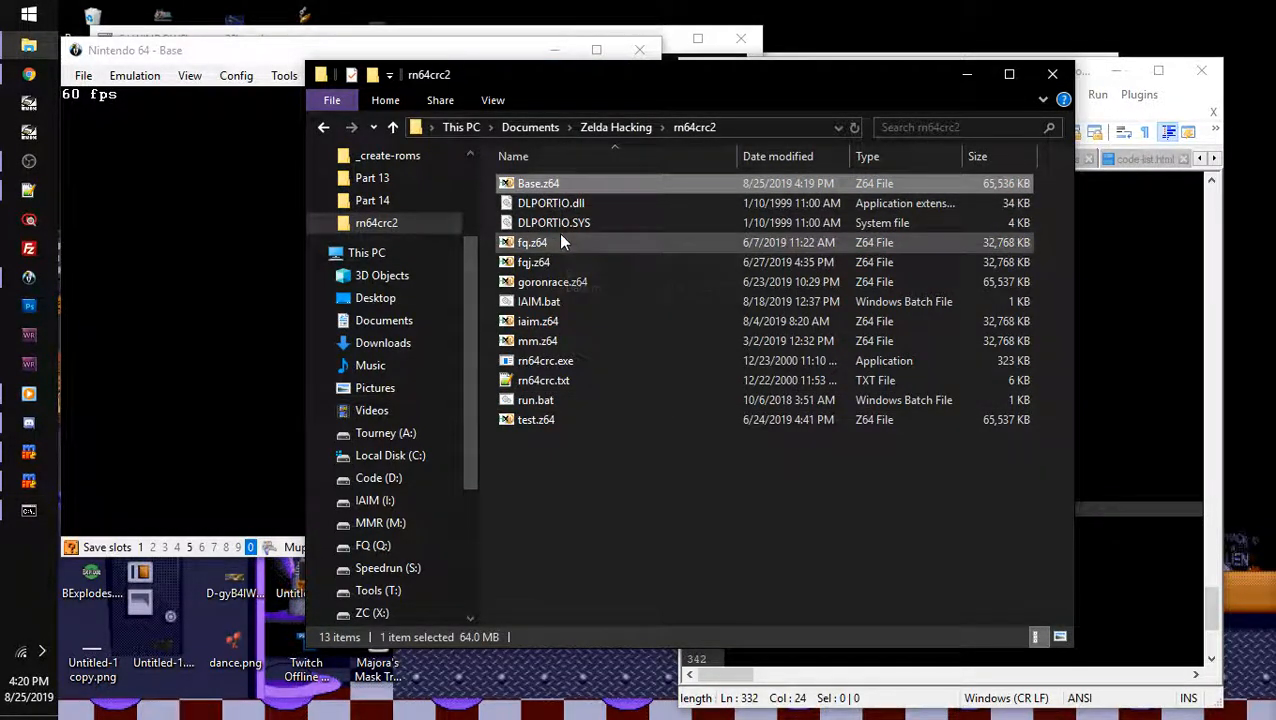
pyautogui.hotkey('alt', 'Left')
pyautogui.hotkey('ctrl', 'v')
pyautogui.click(579, 214)
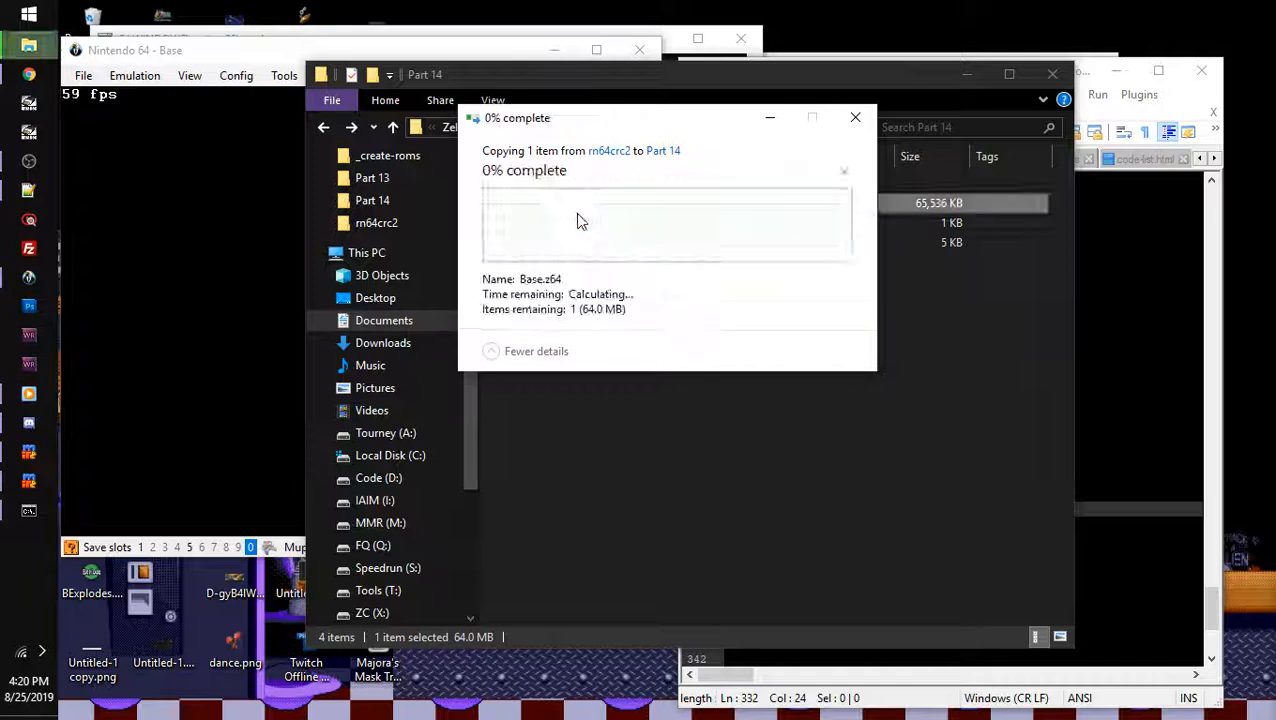
# - Switch to BizHawk and reload the recently used Base ROM
pyautogui.click(129, 154)
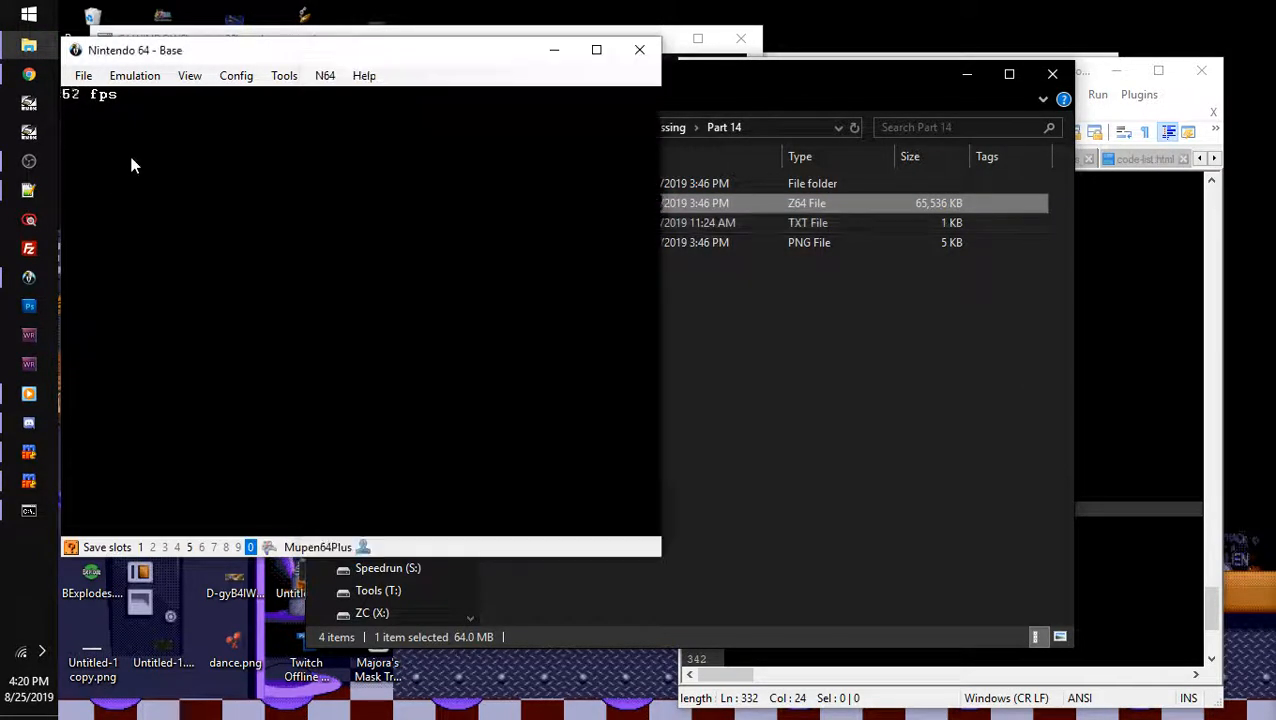
pyautogui.click(83, 75)
pyautogui.moveTo(130, 116)
pyautogui.click(300, 117)
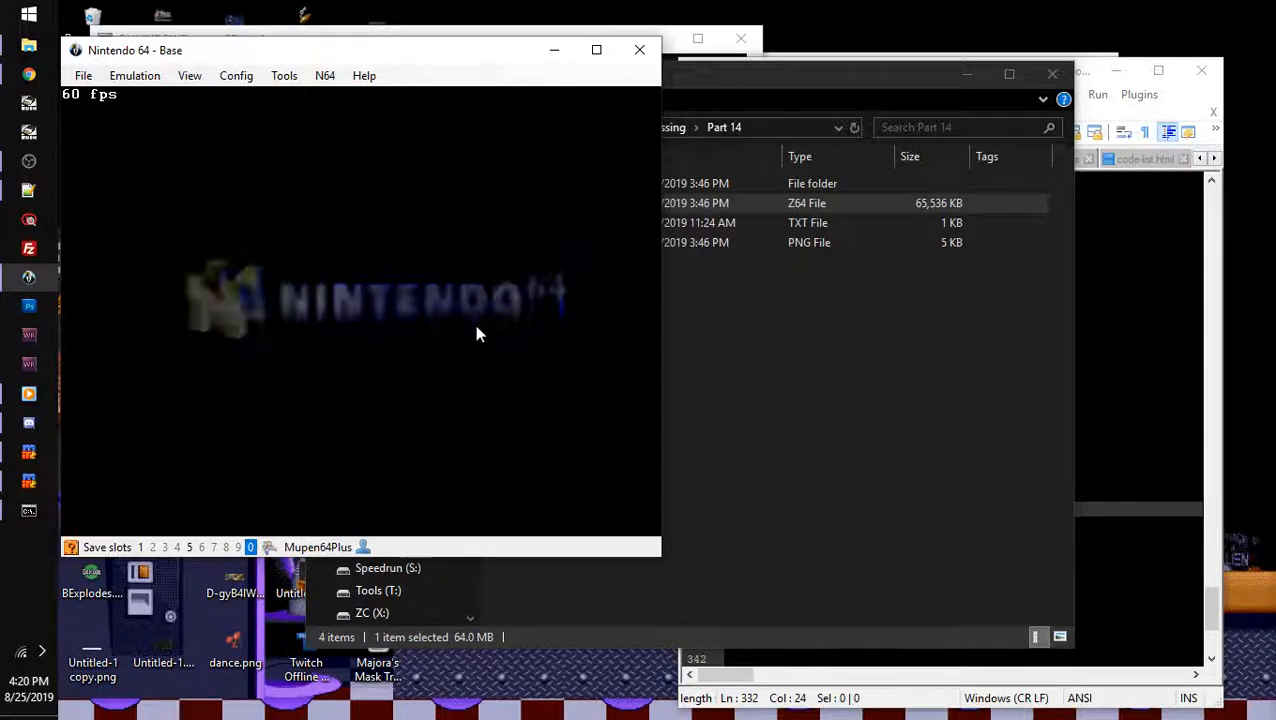
# - Launch SceneNavi and open Base.z64 from the Part 14 folder
pyautogui.press('super')
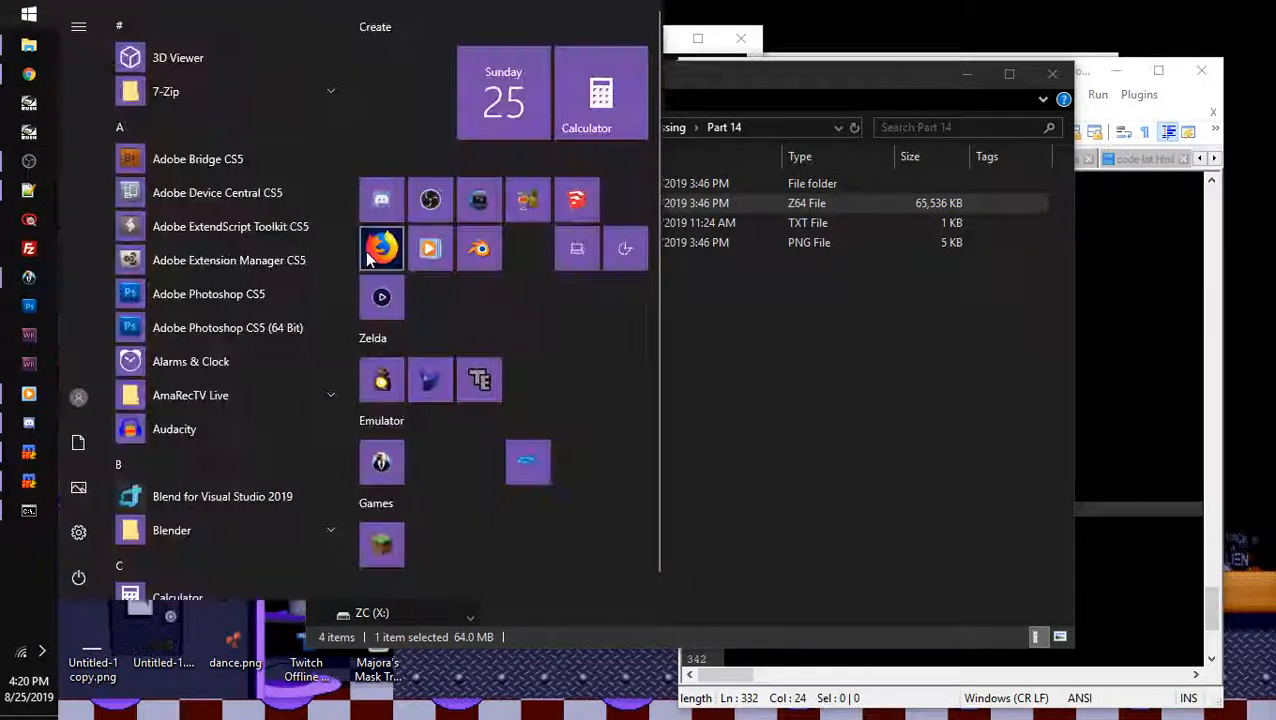
pyautogui.click(382, 378)
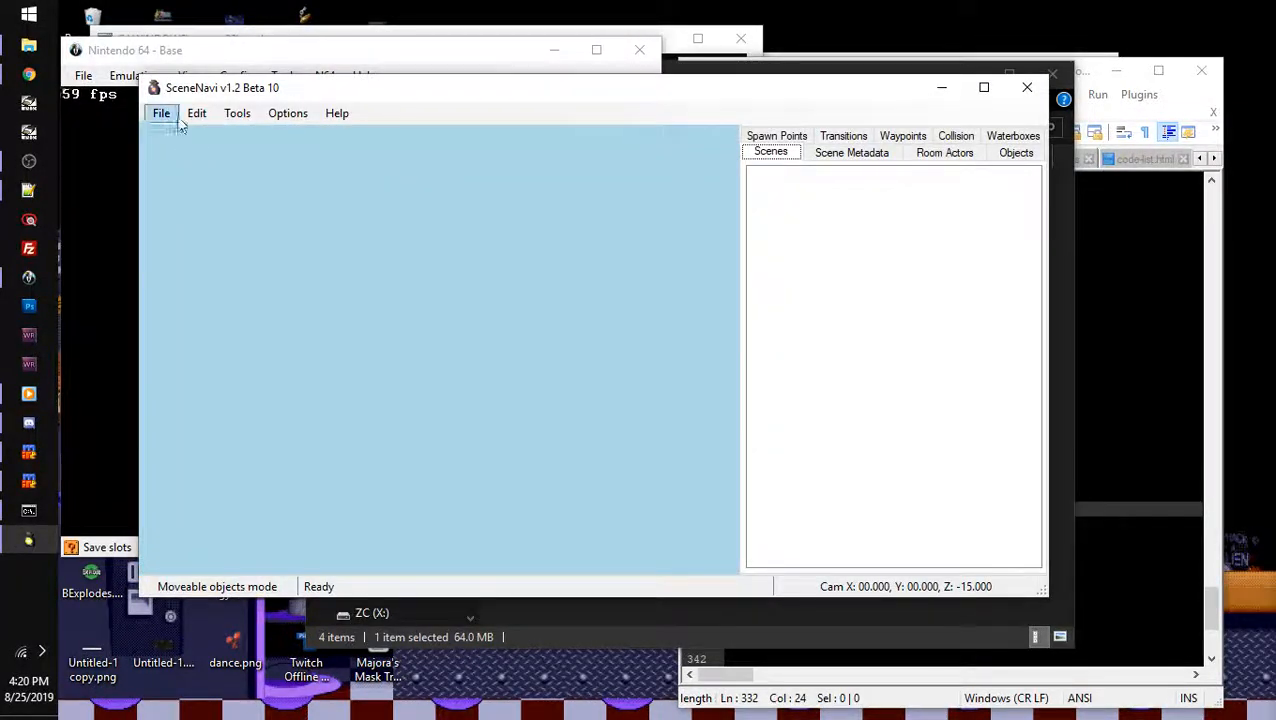
pyautogui.click(163, 113)
pyautogui.click(185, 131)
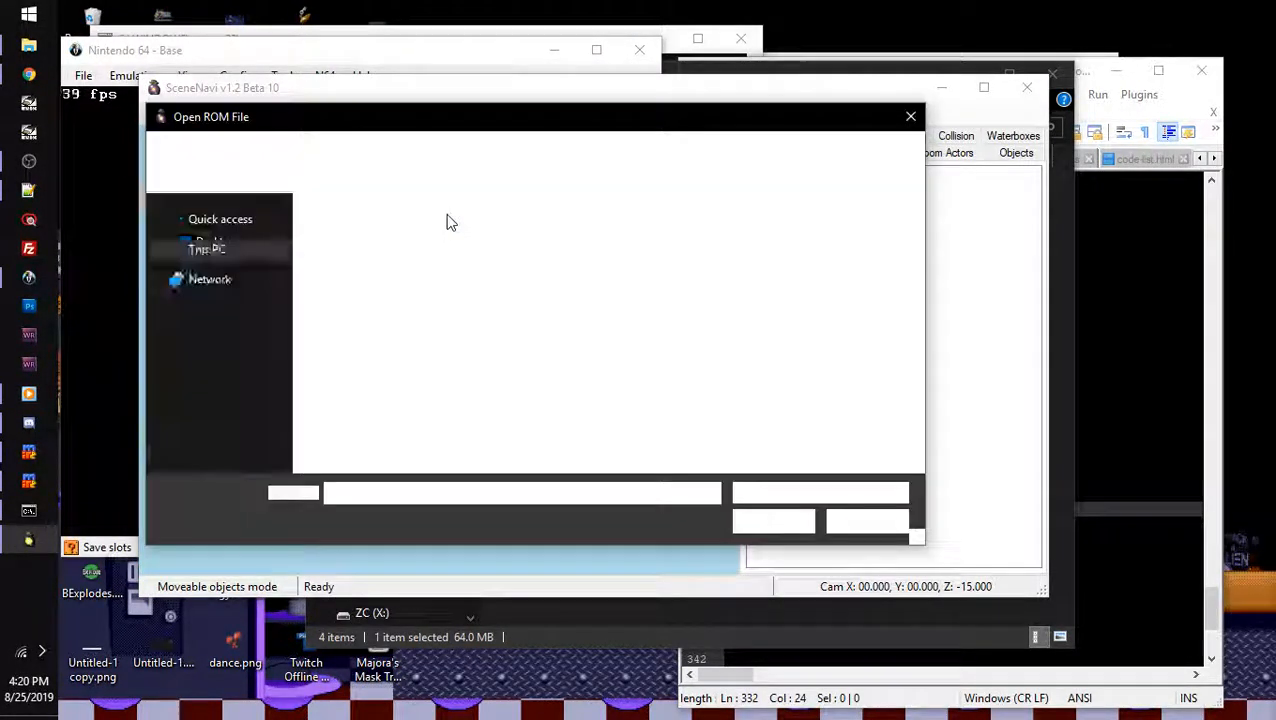
pyautogui.click(401, 250)
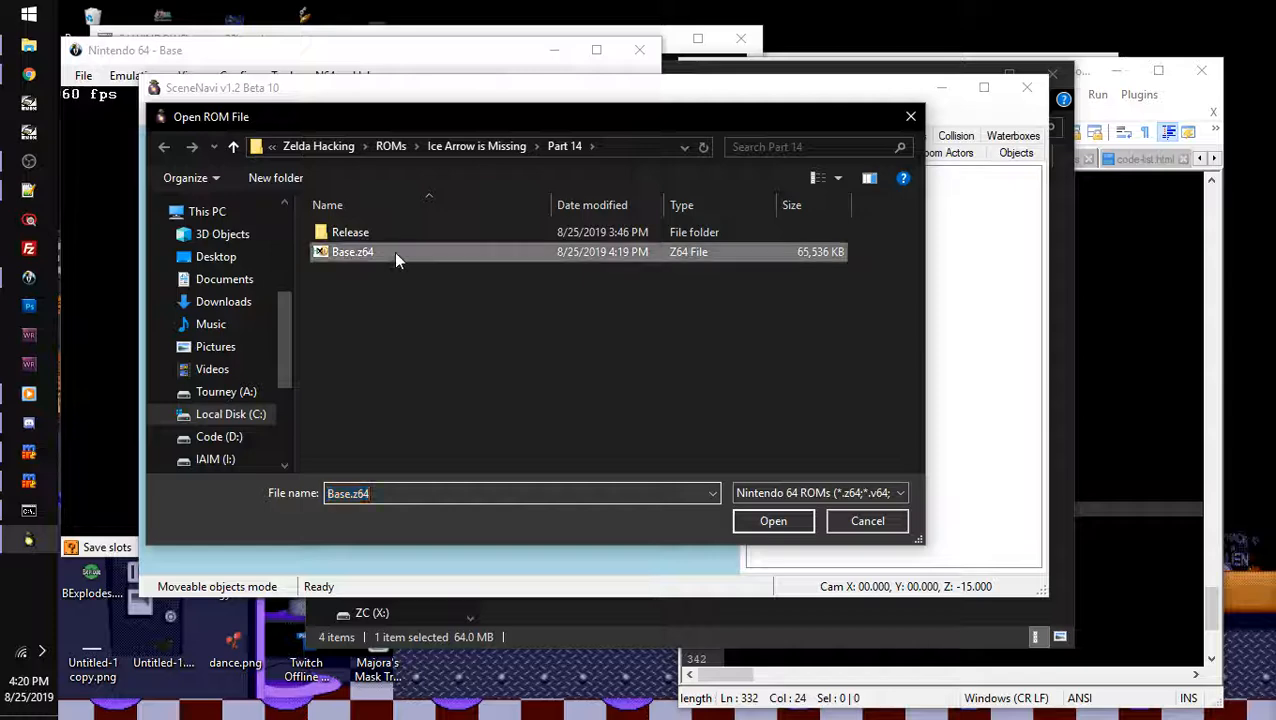
pyautogui.doubleClick(394, 251)
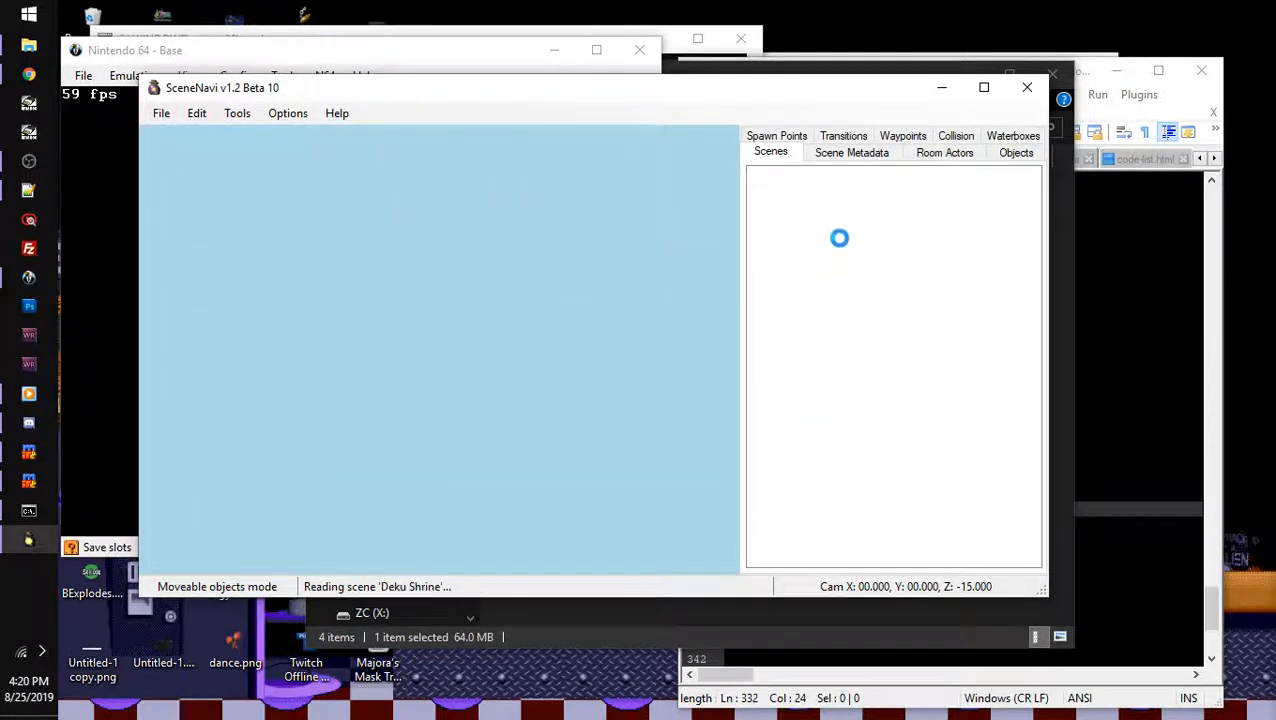
# - Find Romani Ranch in the scene list and load Room 1 under its Stage #0
pyautogui.click(840, 238)
pyautogui.press('r')
pyautogui.press('o')
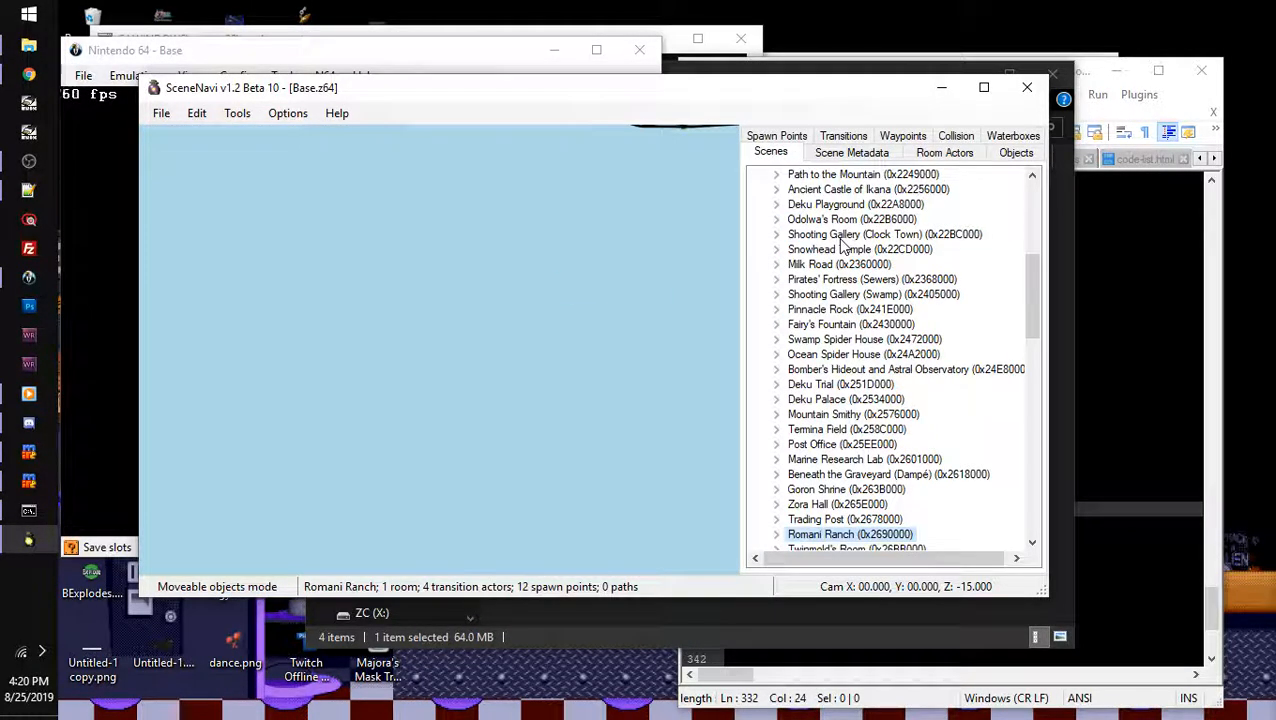
pyautogui.click(776, 534)
pyautogui.scroll(-5, 803, 420)
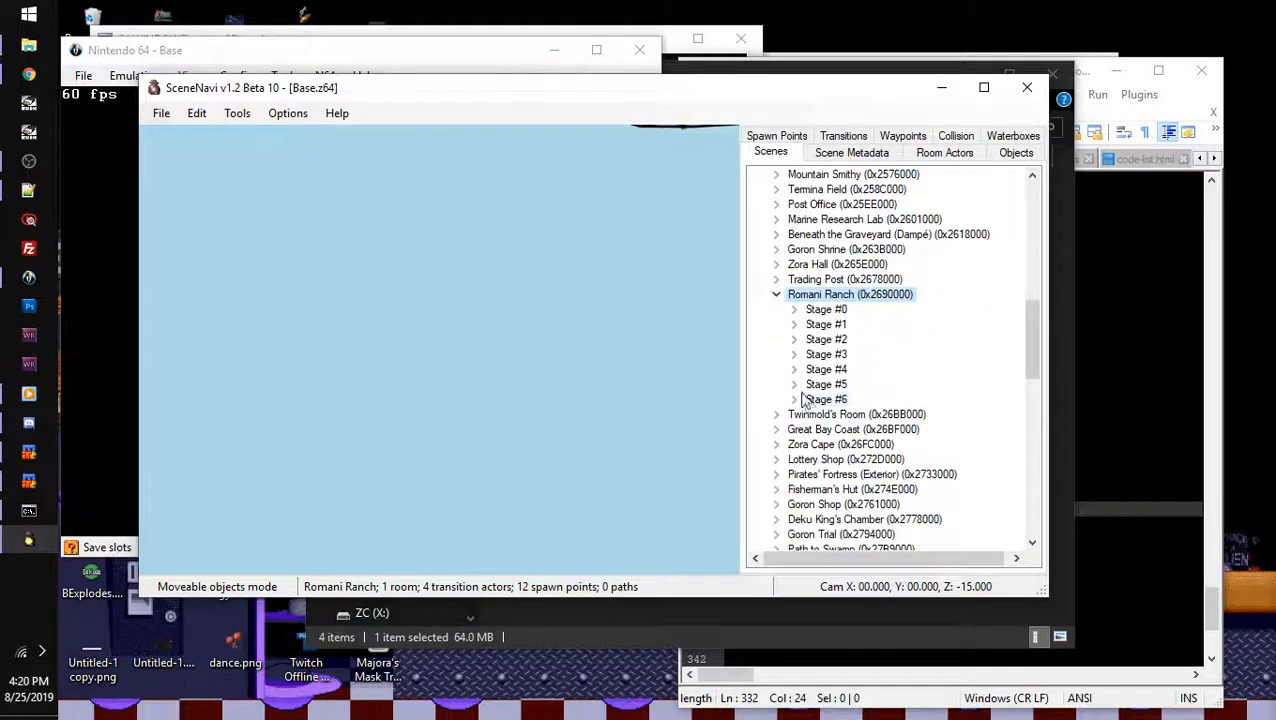
pyautogui.click(794, 309)
pyautogui.click(860, 324)
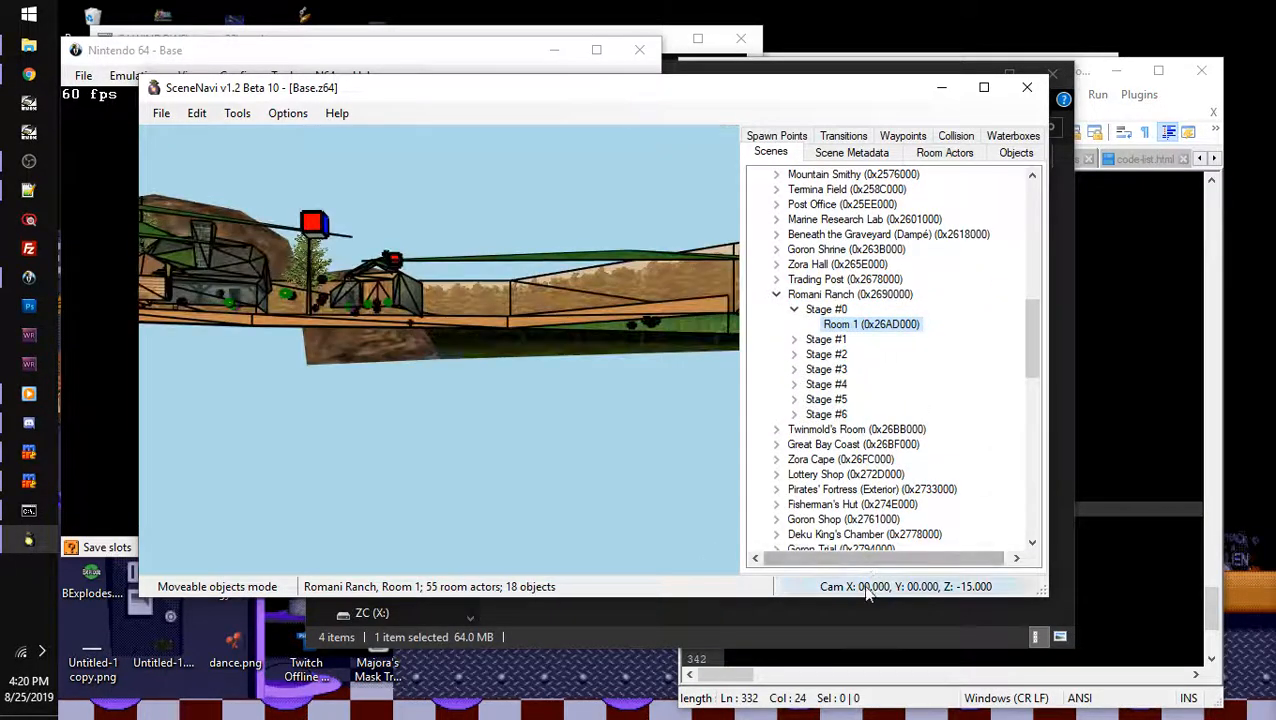
# - Display the properties of room actor #55, Square Signpost, and look around the ranch for it
pyautogui.press('w')
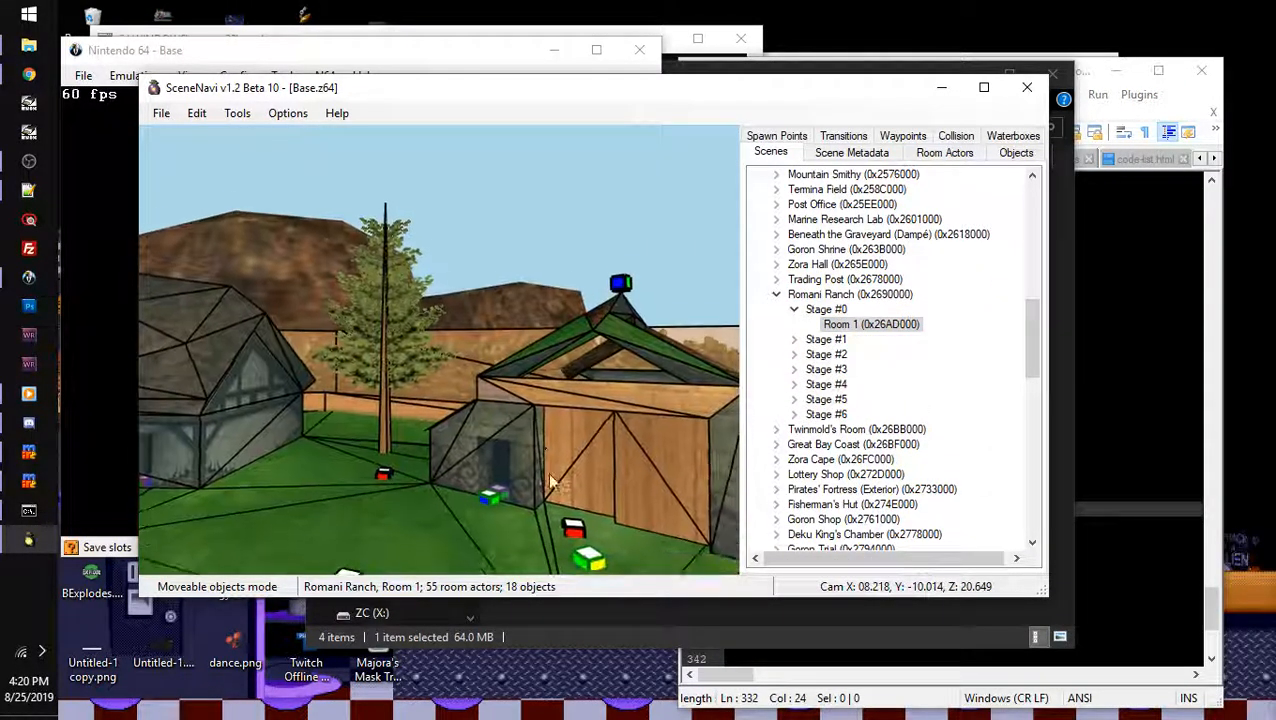
pyautogui.moveTo(550, 487); pyautogui.dragTo(680, 395)
pyautogui.click(925, 153)
pyautogui.click(914, 176)
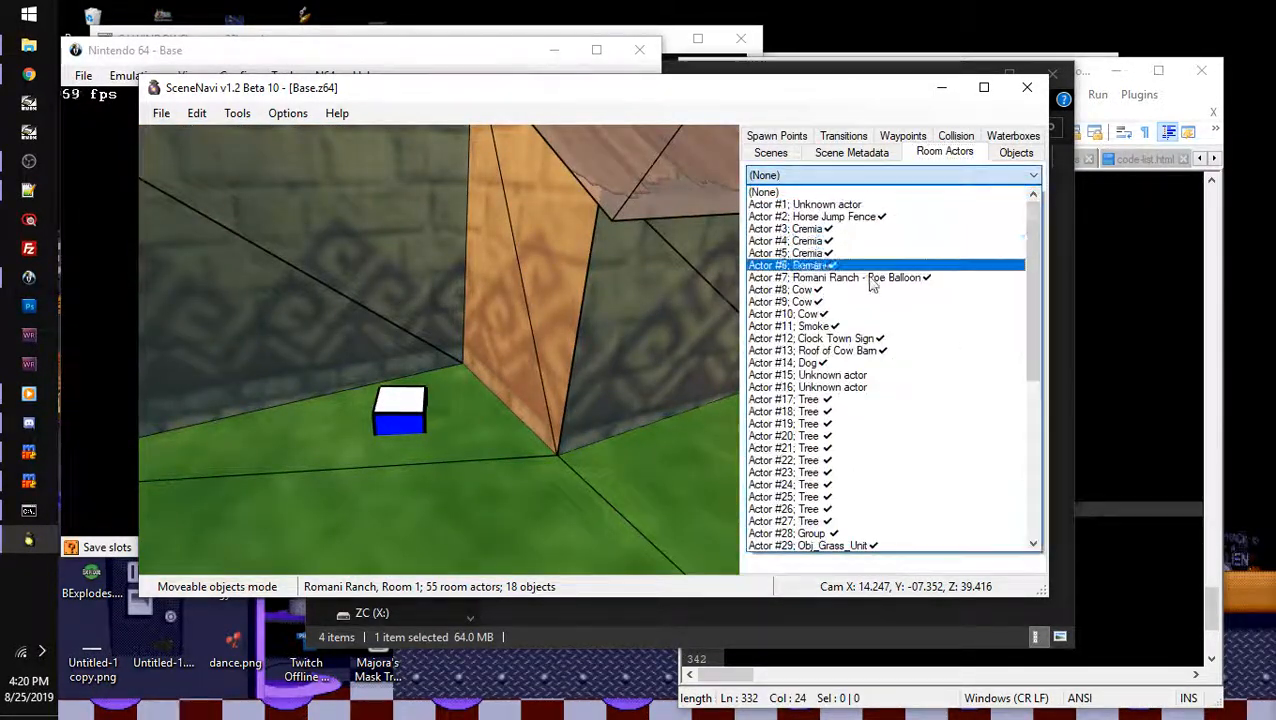
pyautogui.scroll(-5, 1025, 338)
pyautogui.scroll(-4, 960, 450)
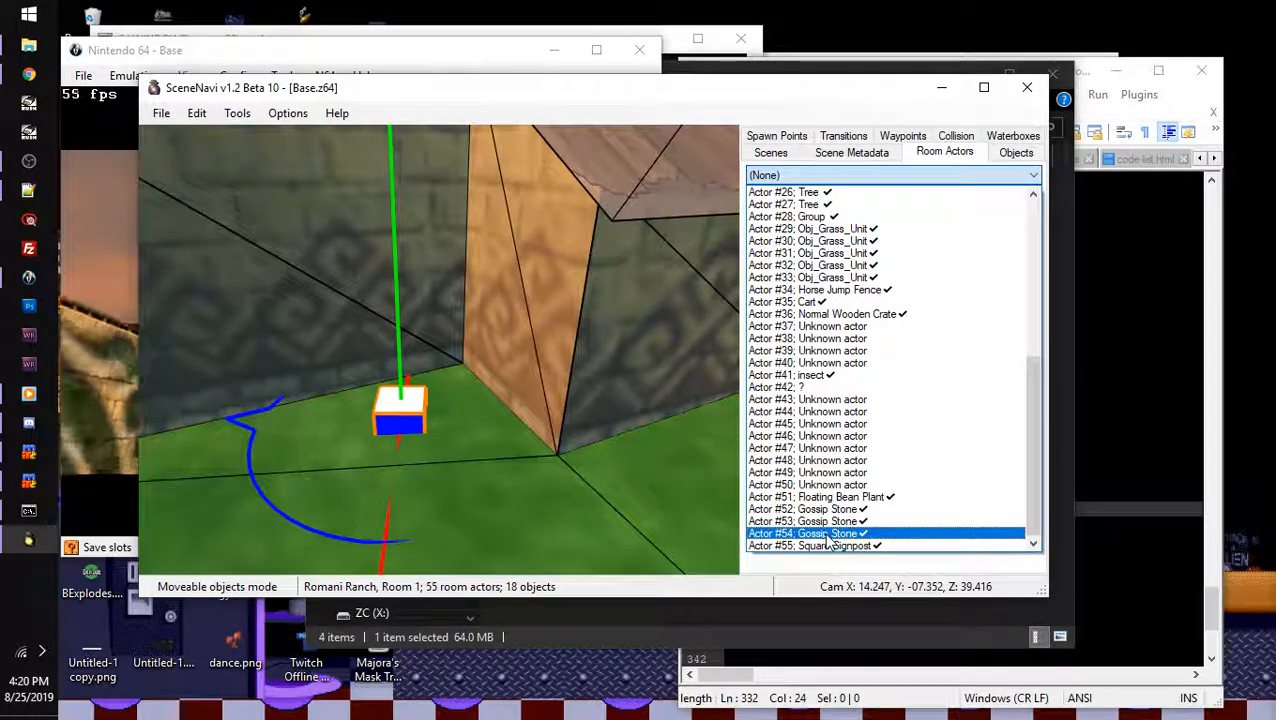
pyautogui.click(826, 546)
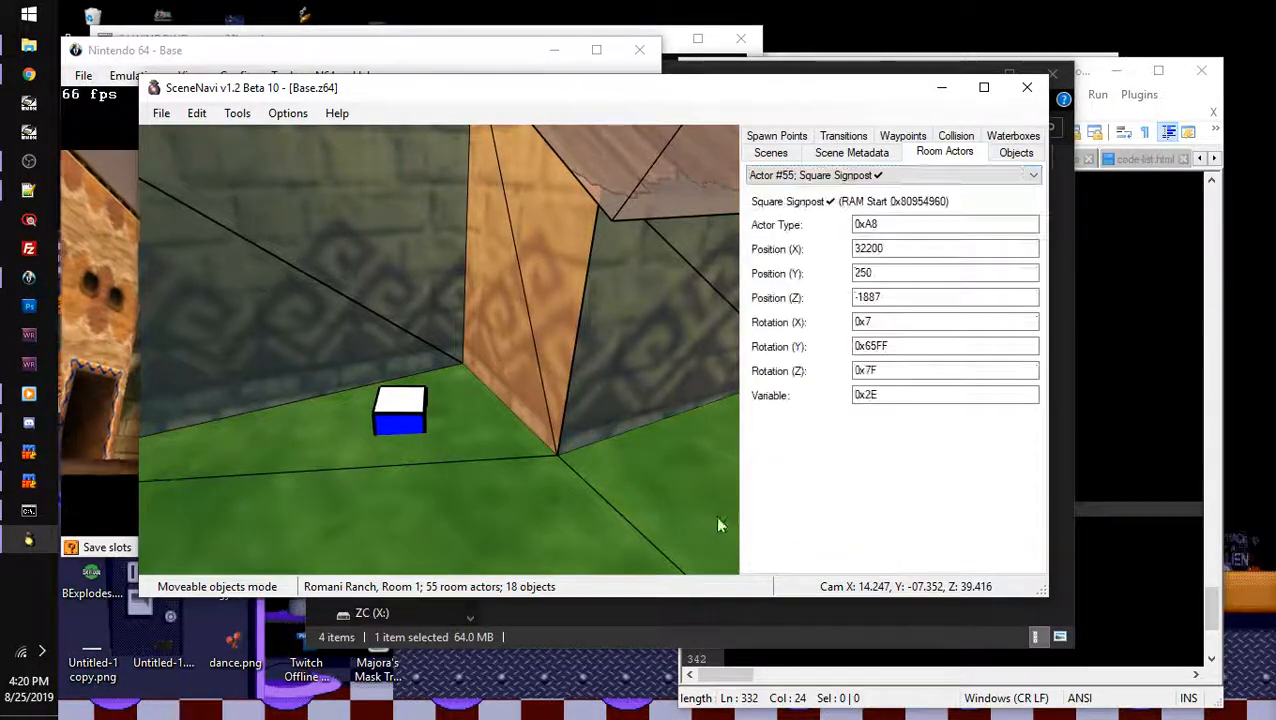
pyautogui.moveTo(708, 512); pyautogui.dragTo(748, 395)
pyautogui.press('w')
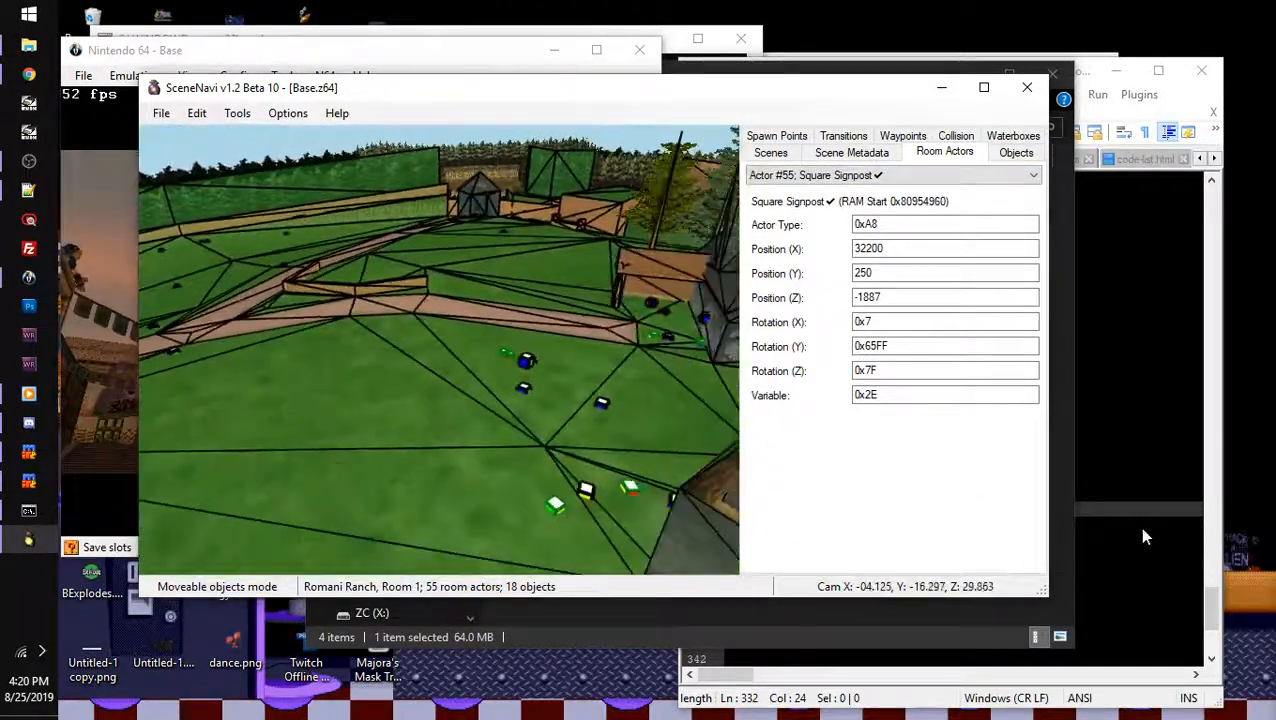
# - Set the X, Y and Z position of room actor #55, Square Signpost, to 0
pyautogui.press('s')
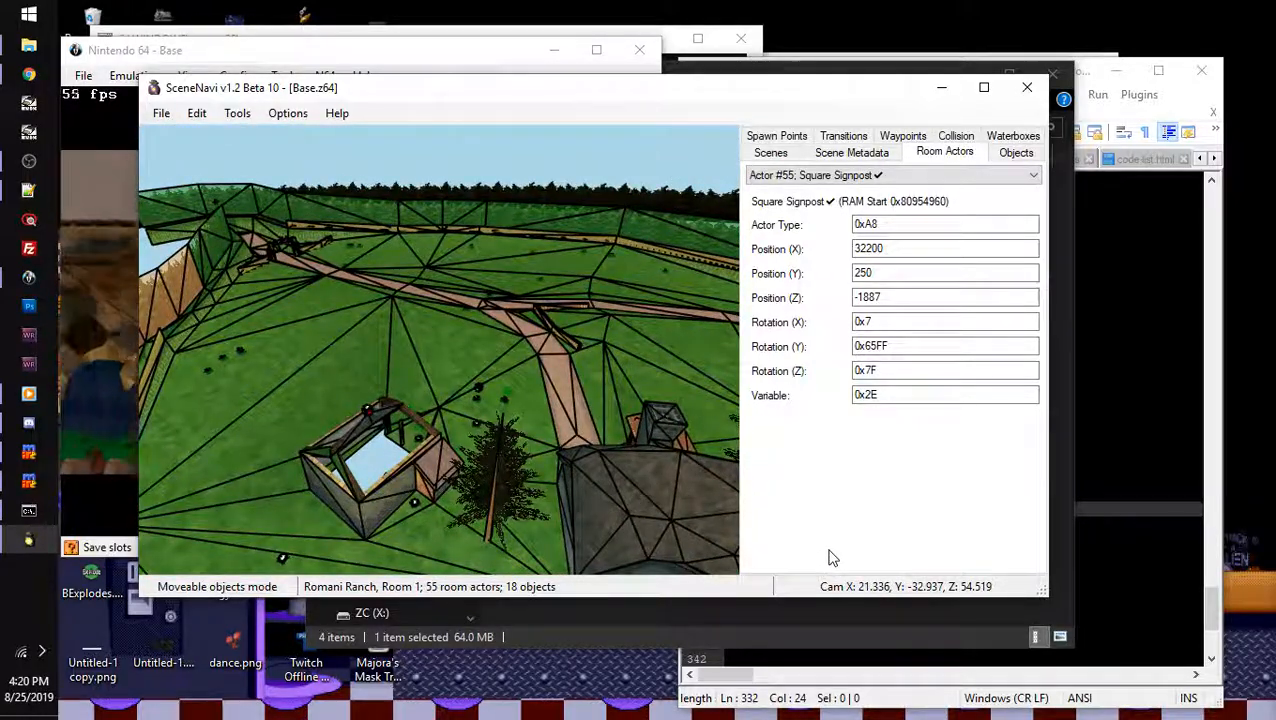
pyautogui.click(880, 175)
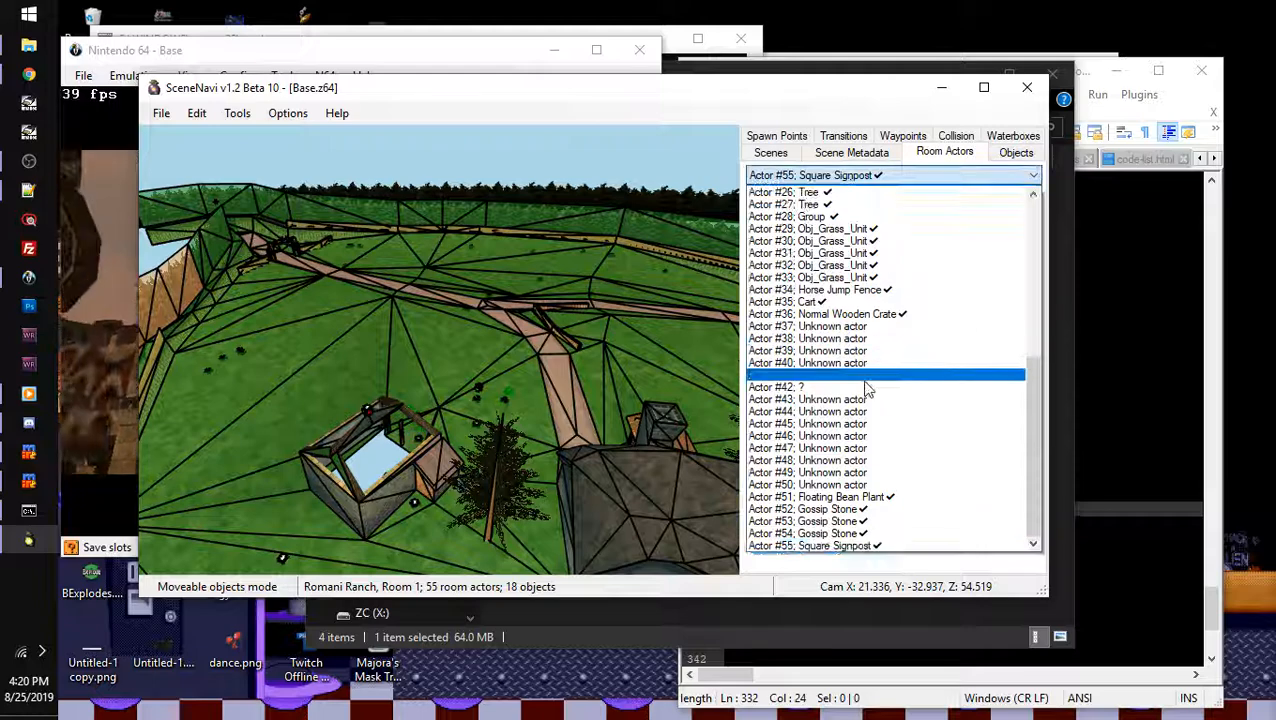
pyautogui.click(848, 546)
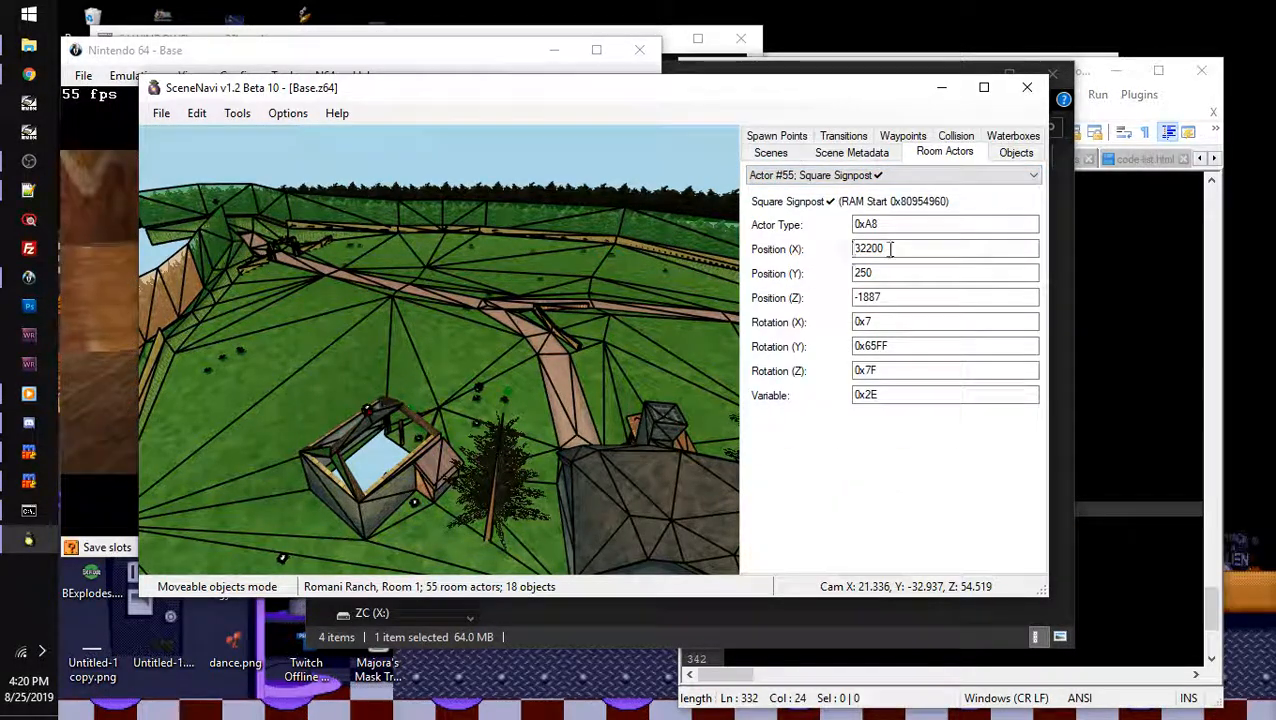
pyautogui.doubleClick(890, 249)
pyautogui.write('0')
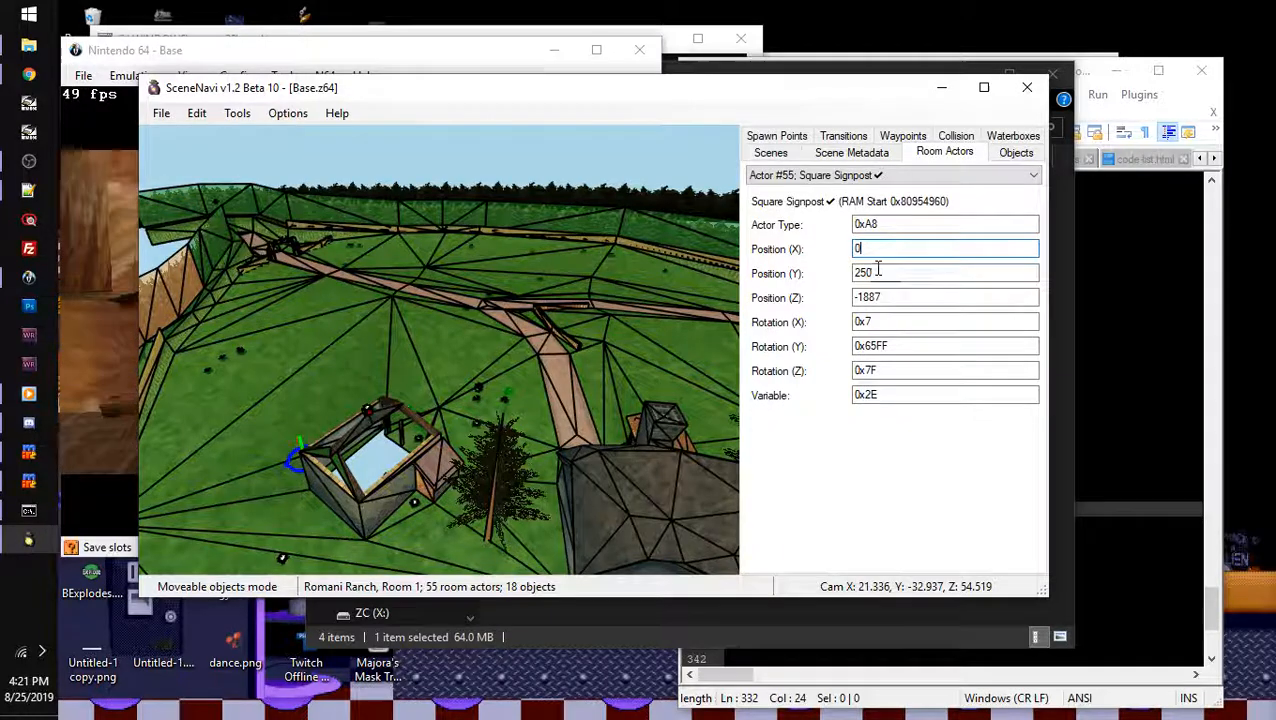
pyautogui.doubleClick(878, 272)
pyautogui.write('0')
pyautogui.doubleClick(890, 296)
pyautogui.write('0')
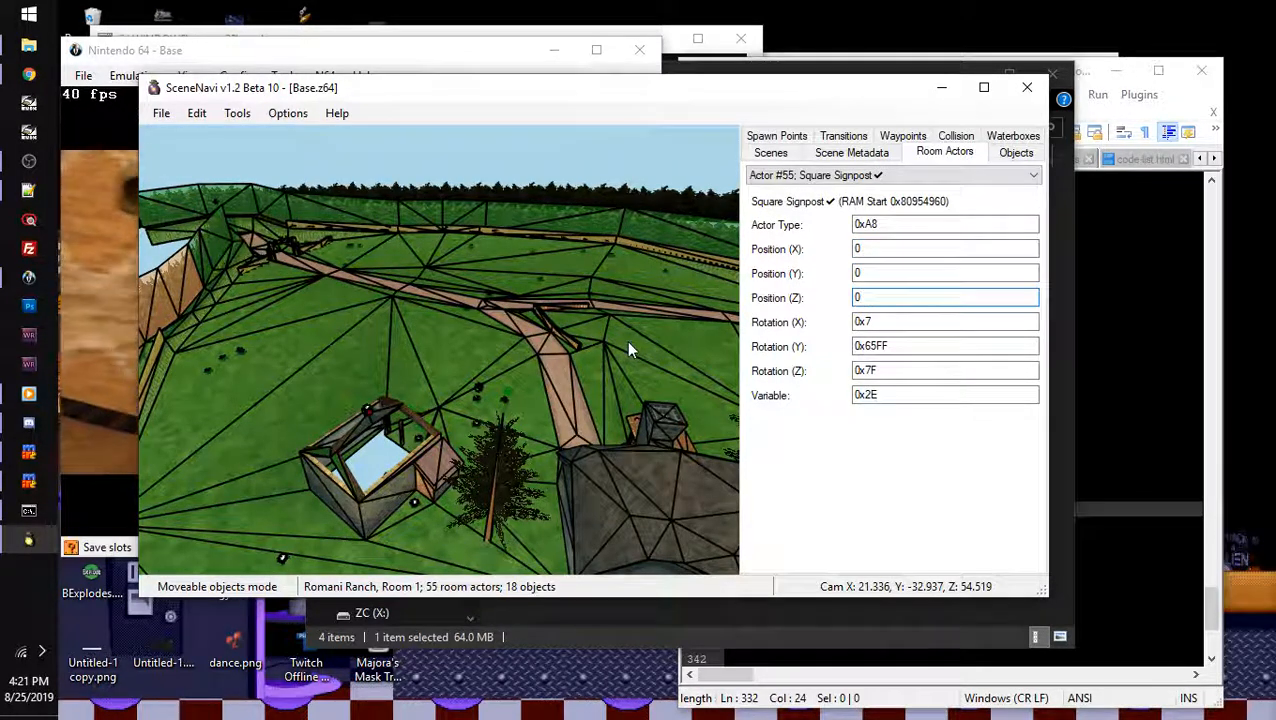
# - Move the Square Signpost actor onto the ranch's dirt path at about X 2770, Y -36, Z 665
pyautogui.moveTo(629, 349); pyautogui.dragTo(868, 460)
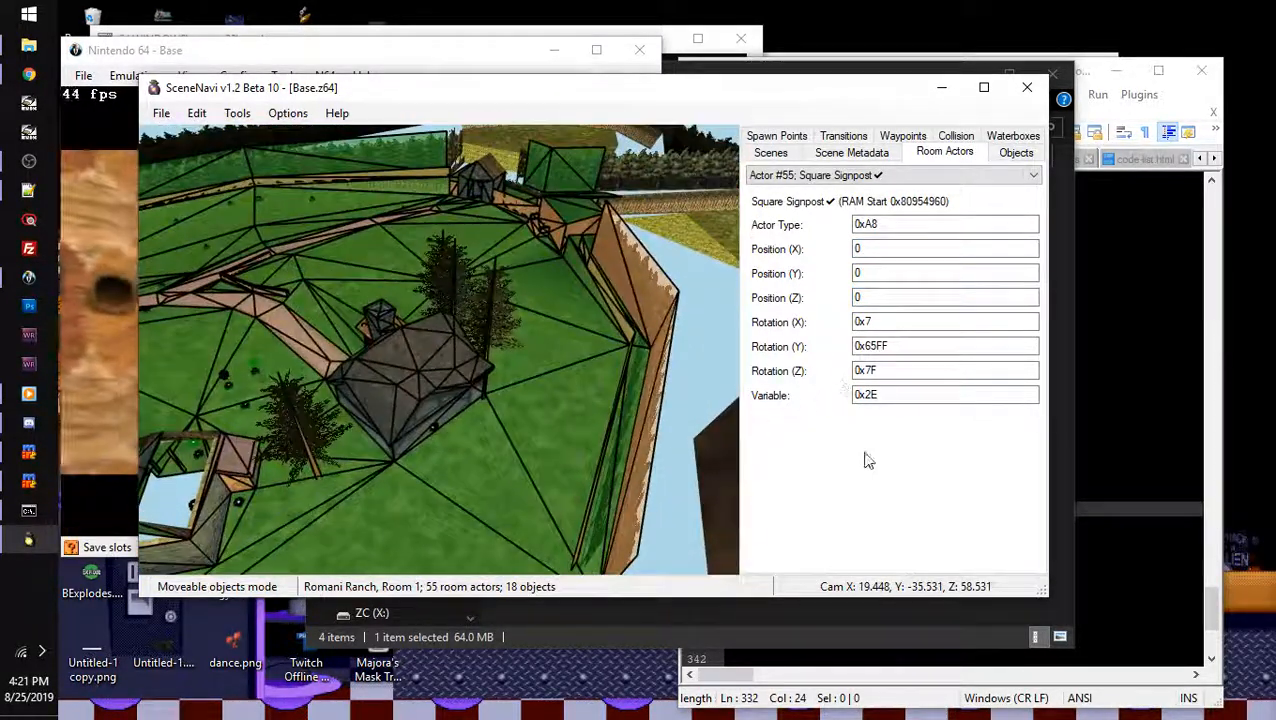
pyautogui.click(883, 586)
pyautogui.moveTo(561, 447); pyautogui.dragTo(511, 259)
pyautogui.moveTo(540, 335); pyautogui.dragTo(547, 245)
pyautogui.press('w')
pyautogui.press('d')
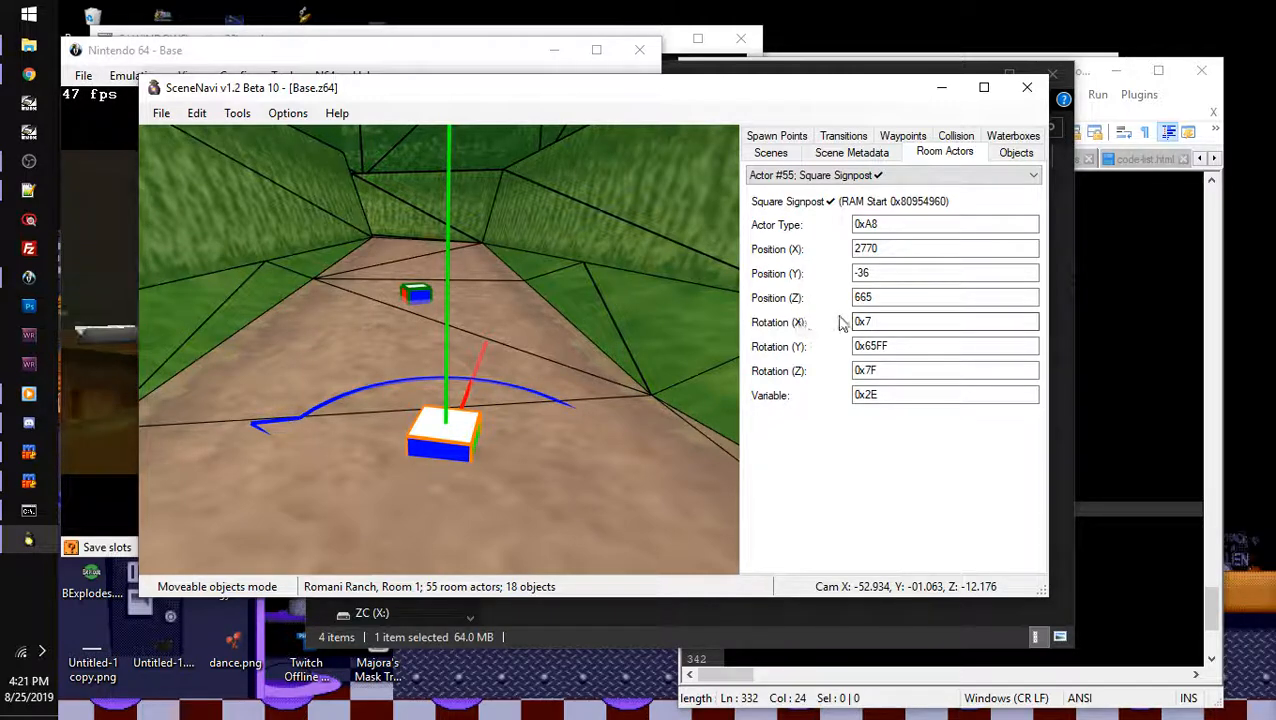
# - Set the Square Signpost's Y rotation to 0x7F
pyautogui.click(880, 322)
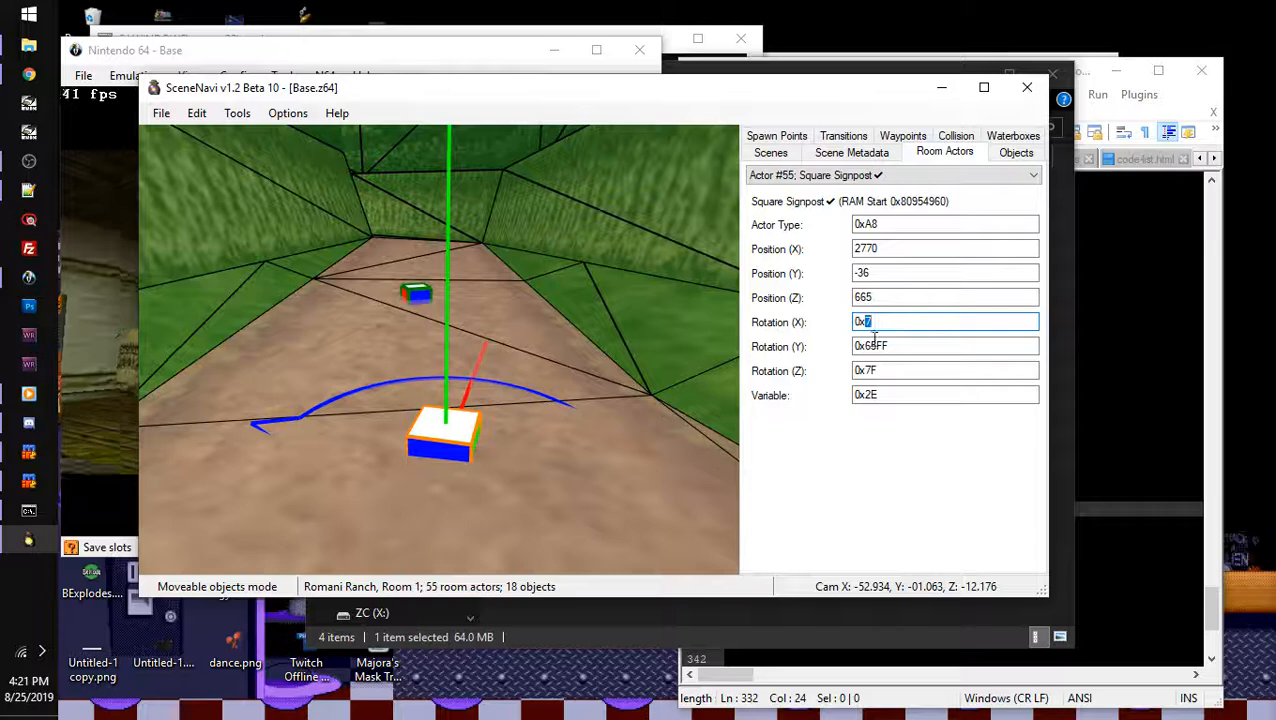
pyautogui.moveTo(866, 346); pyautogui.dragTo(885, 346)
pyautogui.write('7')
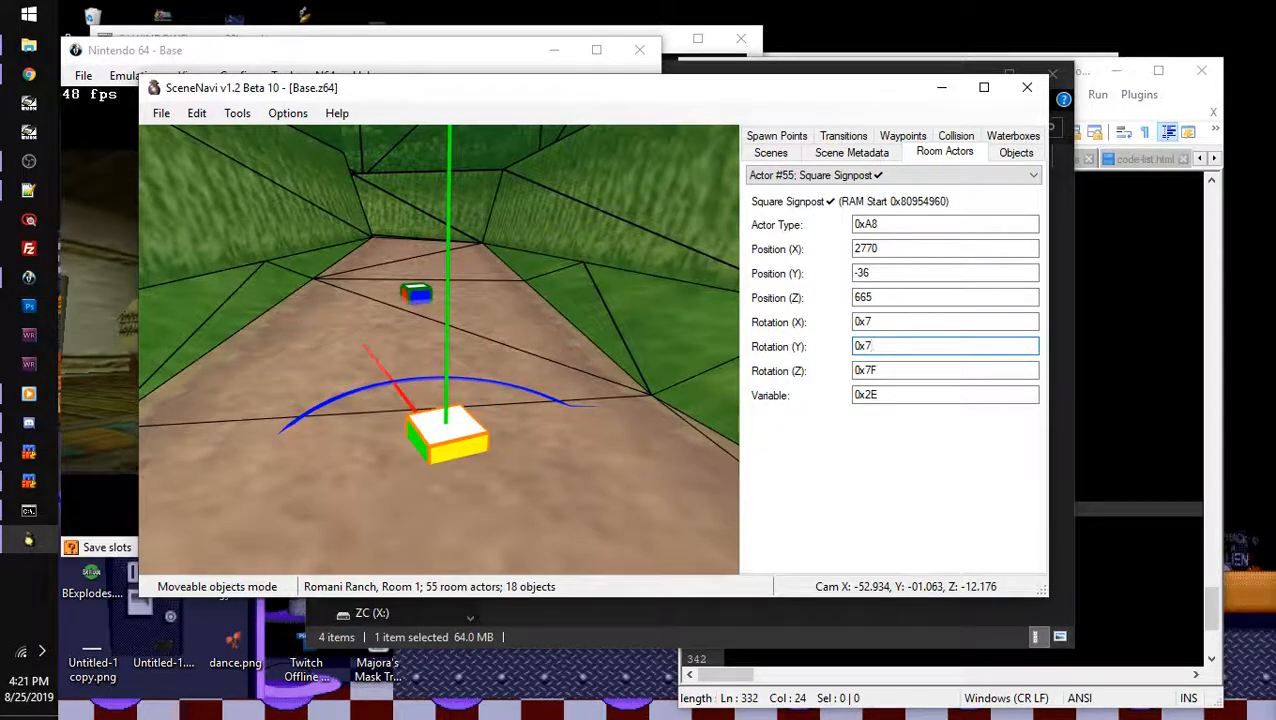
pyautogui.click(864, 366)
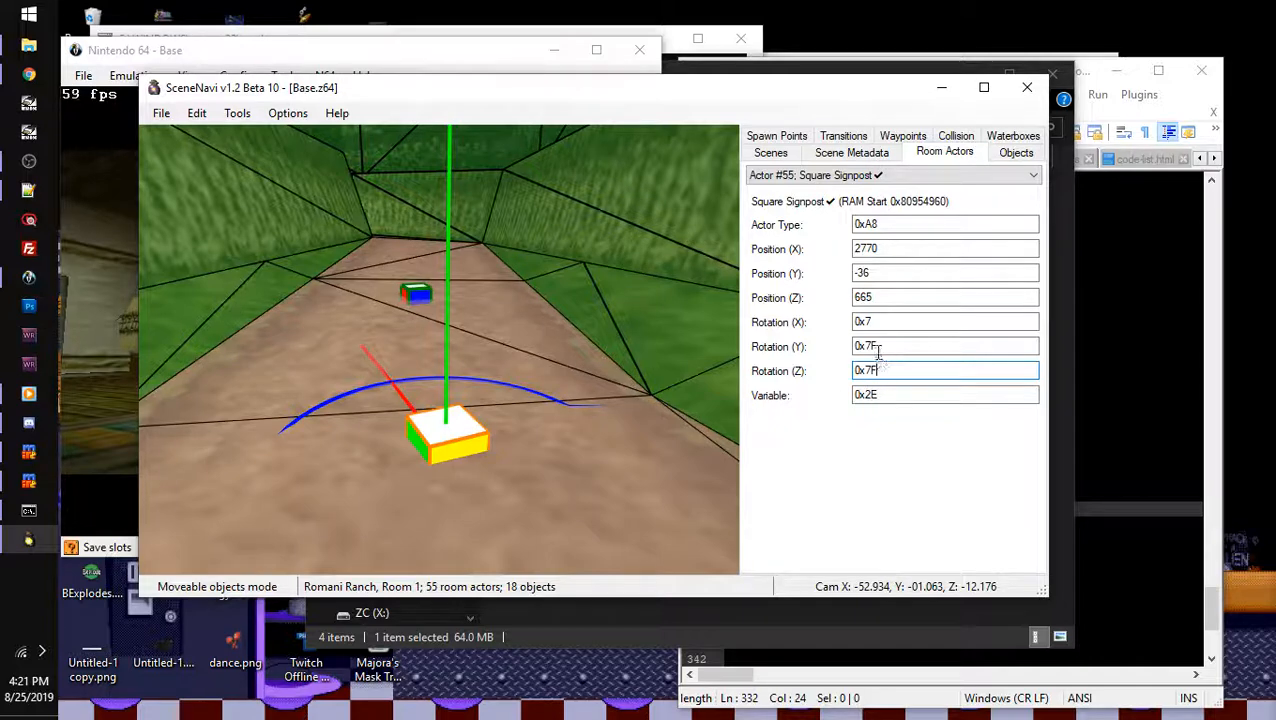
# - Examine the signpost's X, Y and Z rotation values, its Variable and its orientation on the path, then deselect the actor
pyautogui.moveTo(875, 322); pyautogui.dragTo(858, 322)
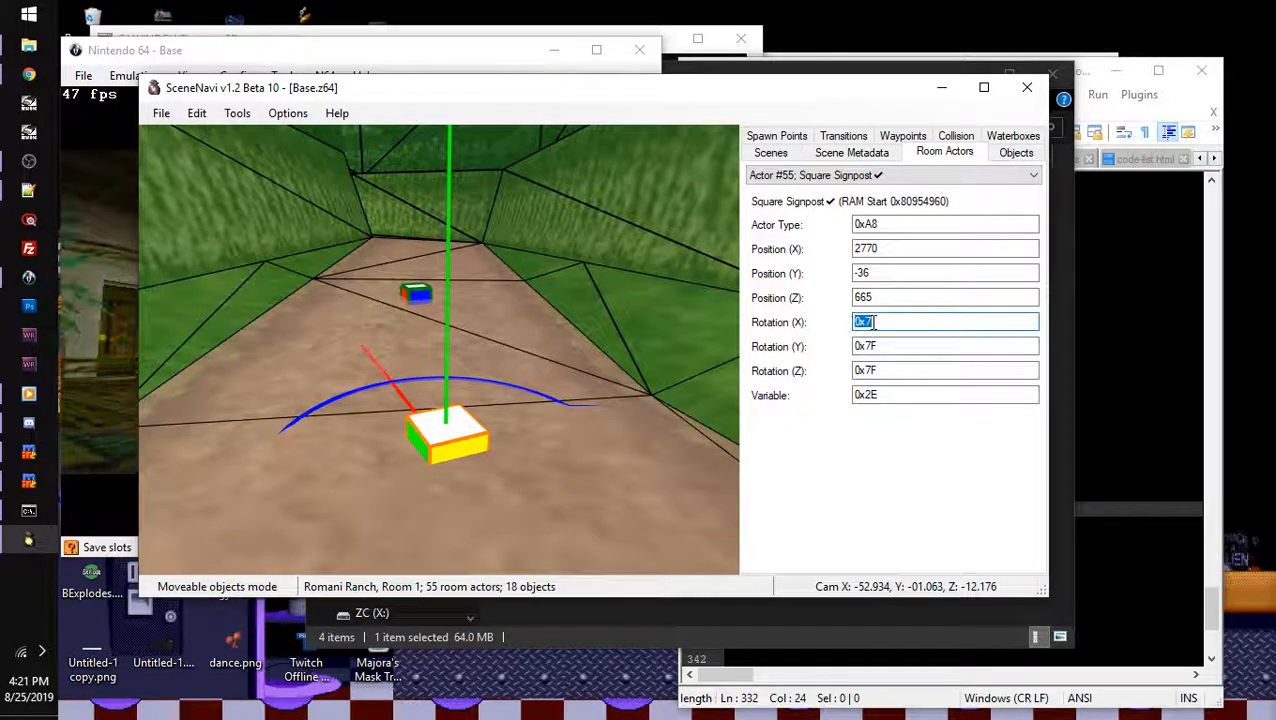
pyautogui.click(872, 370)
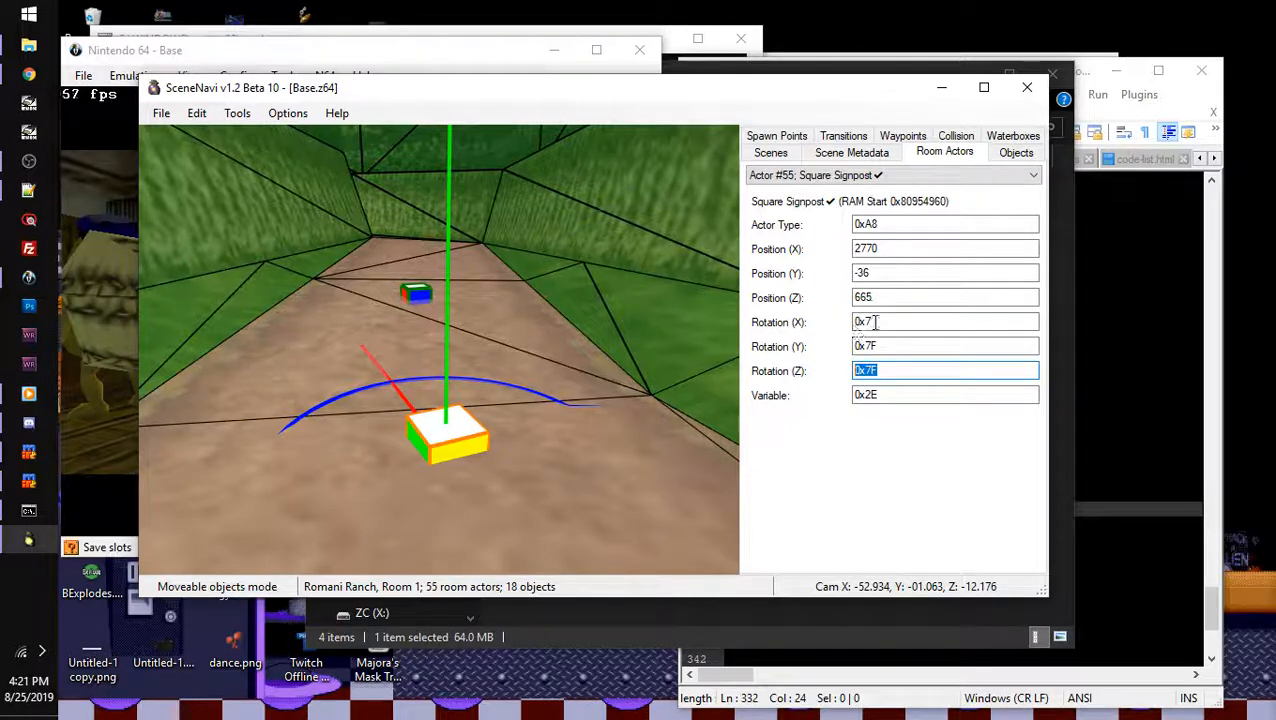
pyautogui.moveTo(875, 322); pyautogui.dragTo(851, 328)
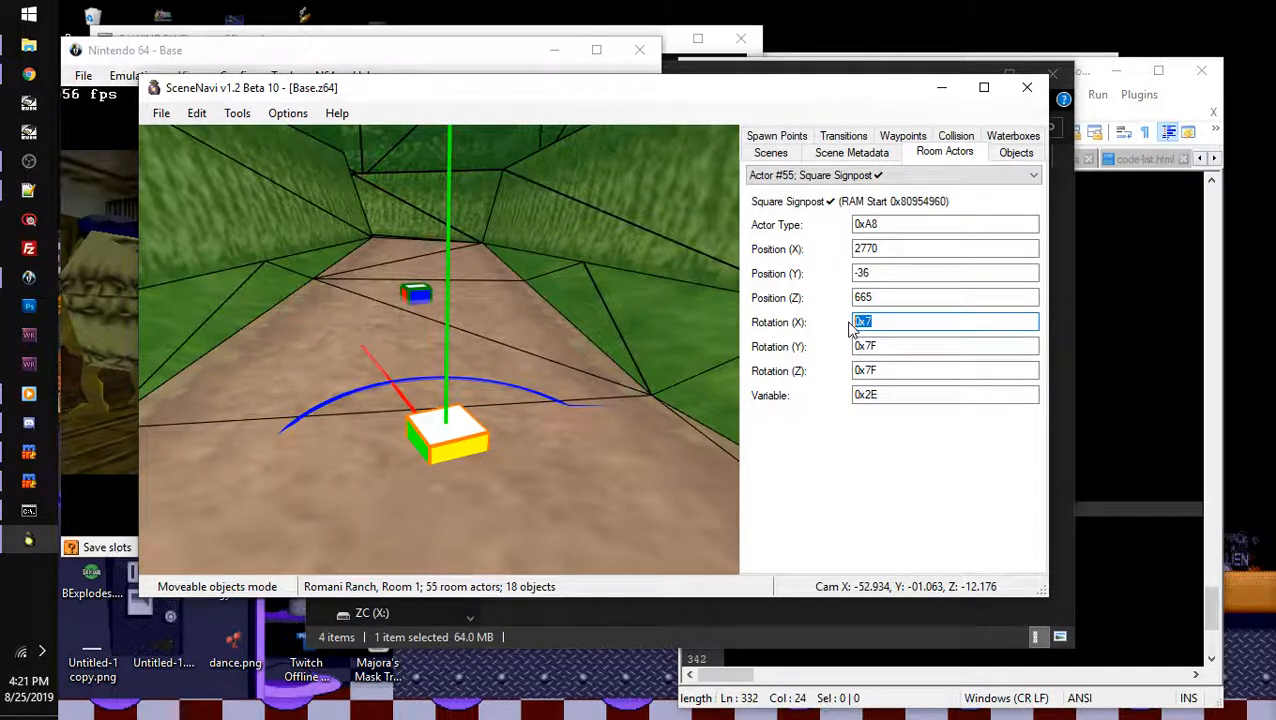
pyautogui.moveTo(675, 320); pyautogui.dragTo(644, 328)
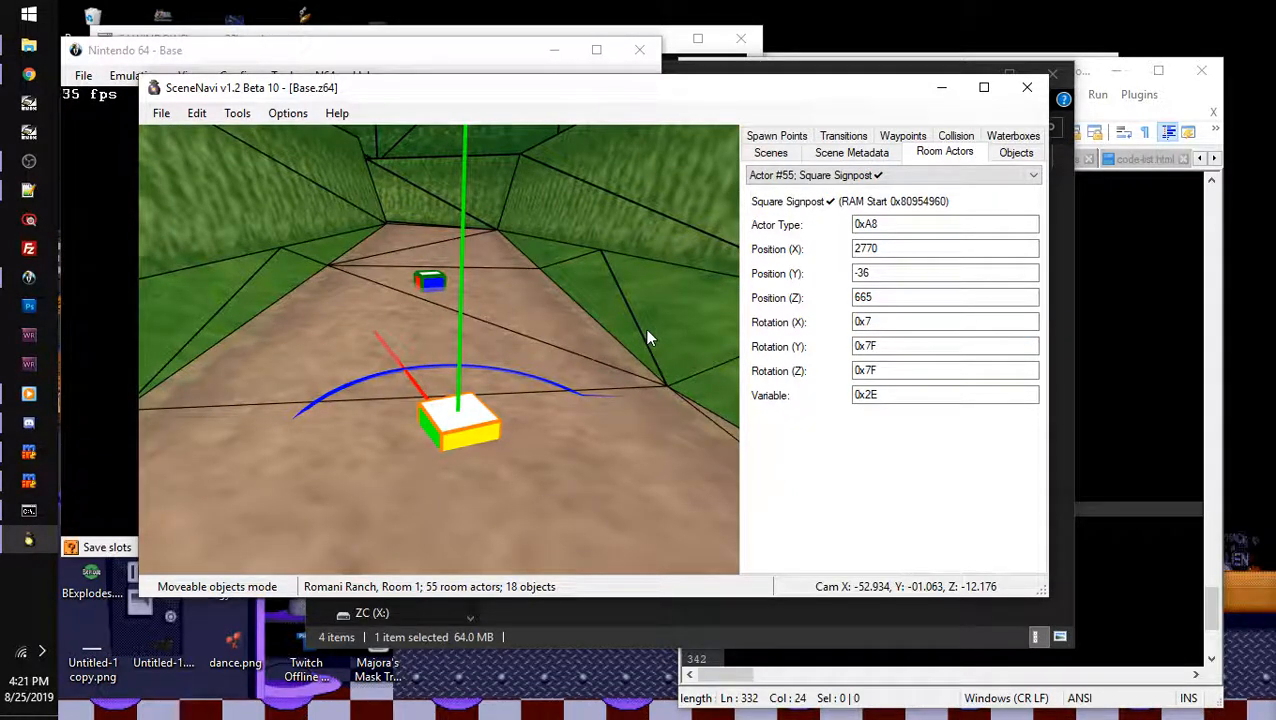
pyautogui.moveTo(875, 322); pyautogui.dragTo(853, 323)
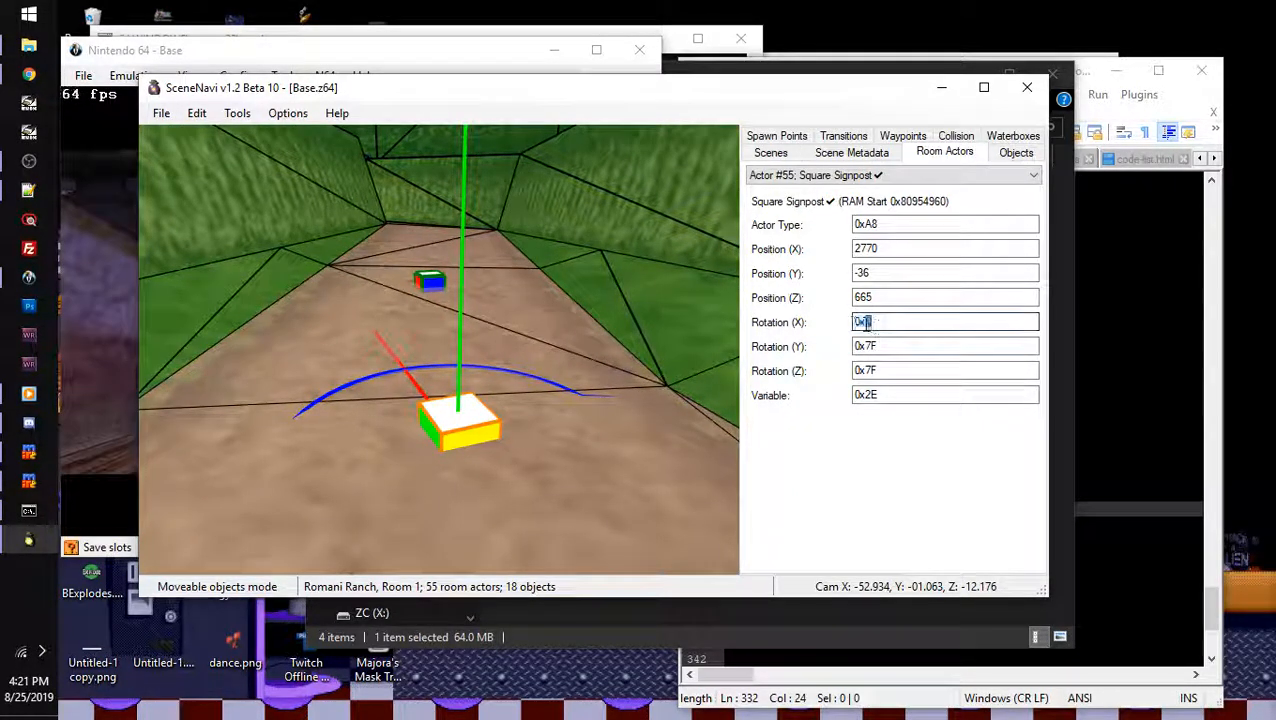
pyautogui.click(866, 322)
pyautogui.moveTo(875, 370); pyautogui.dragTo(851, 378)
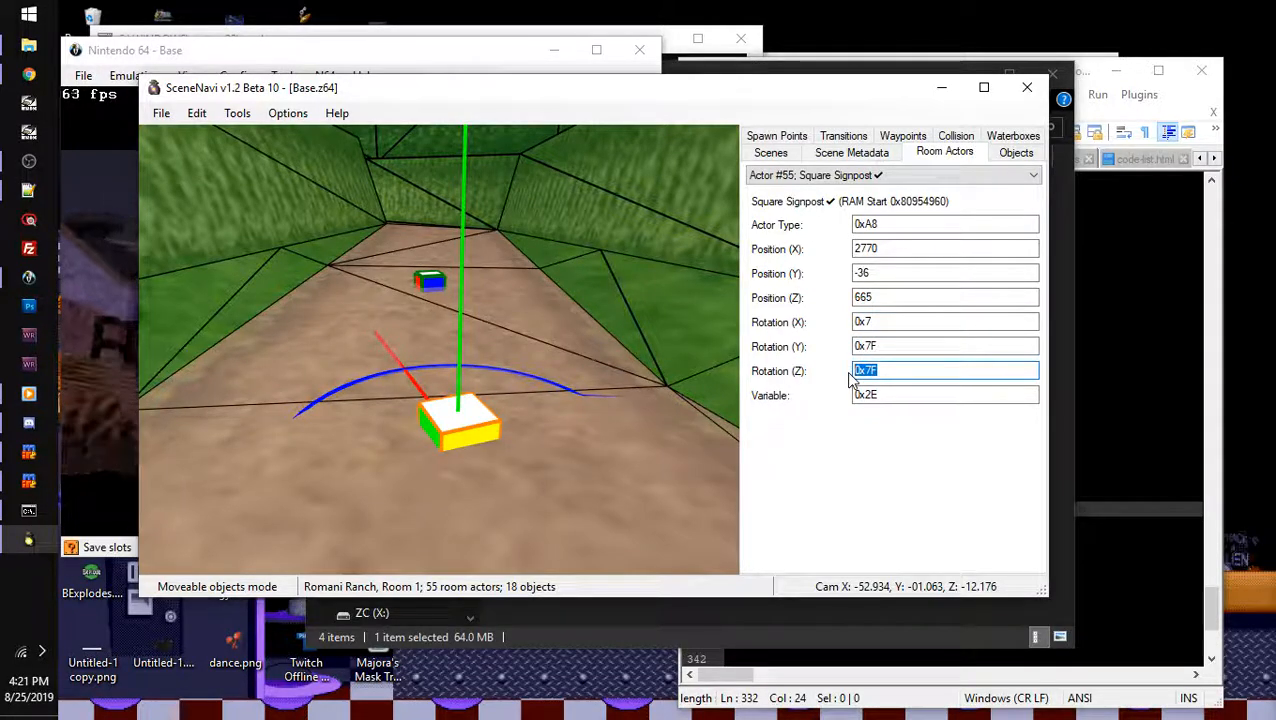
pyautogui.click(870, 322)
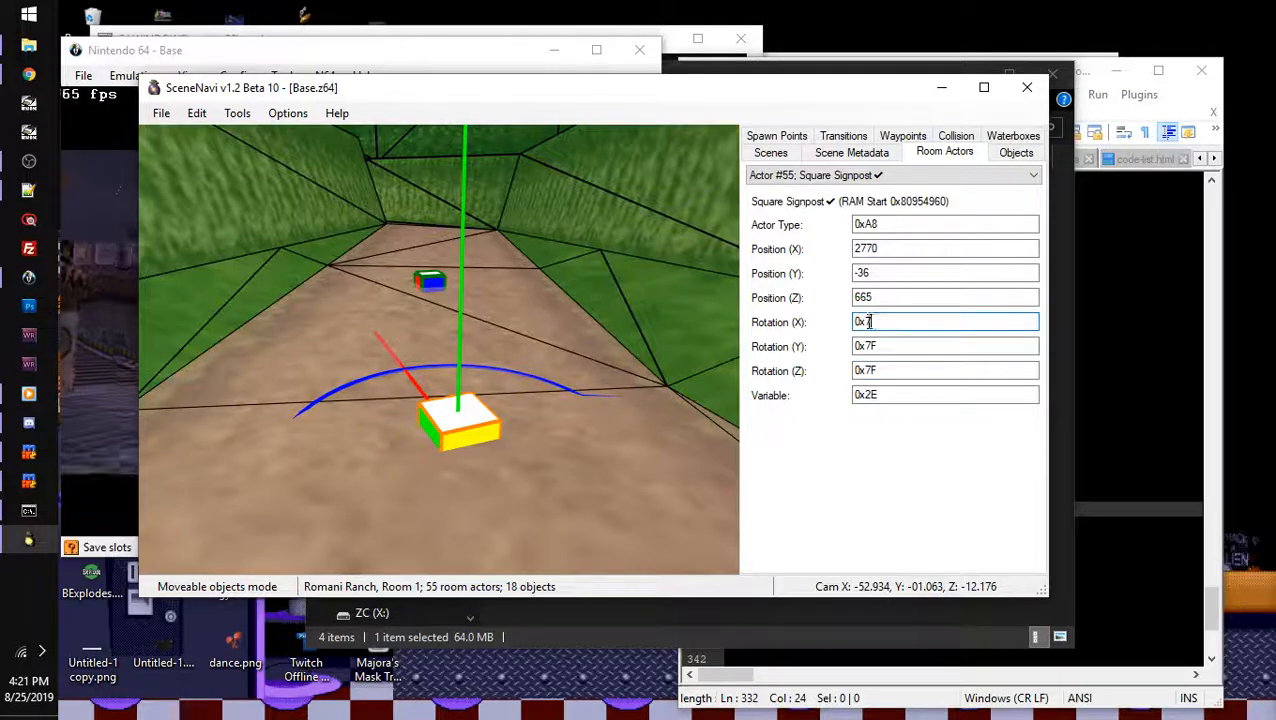
pyautogui.moveTo(877, 371); pyautogui.dragTo(865, 371)
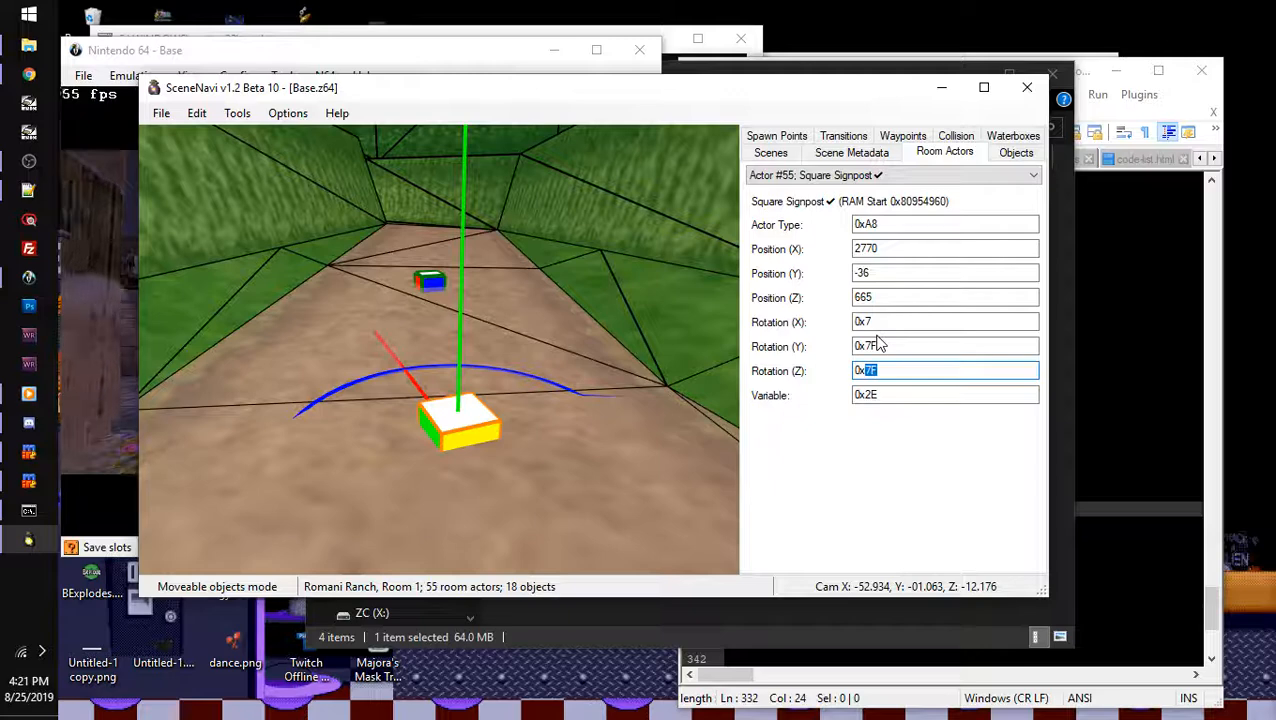
pyautogui.moveTo(878, 345); pyautogui.dragTo(862, 346)
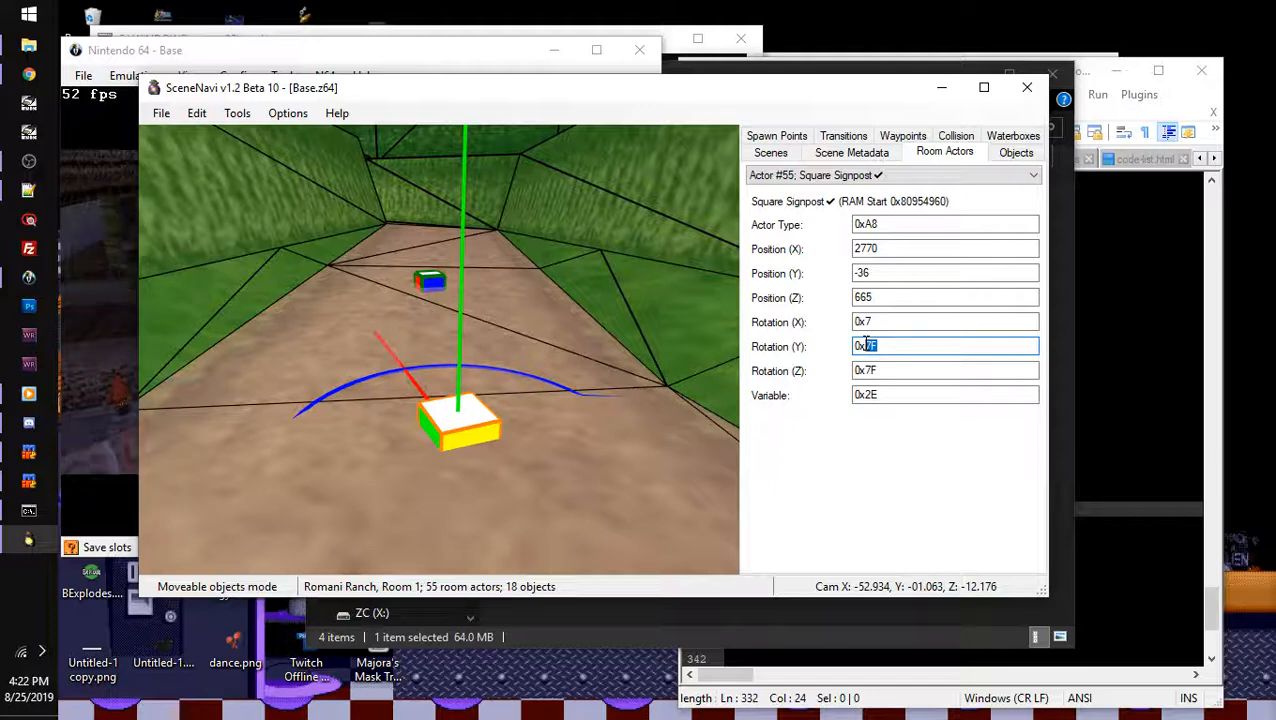
pyautogui.doubleClick(870, 345)
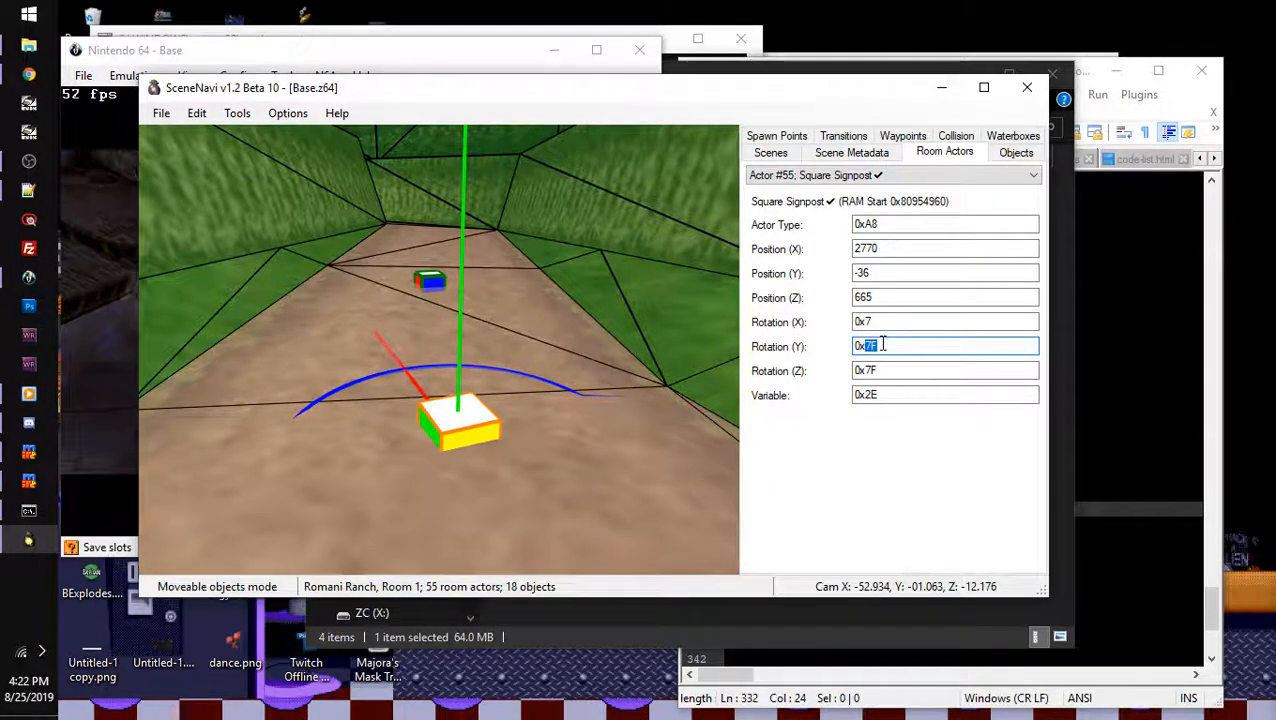
pyautogui.moveTo(640, 340); pyautogui.dragTo(620, 320)
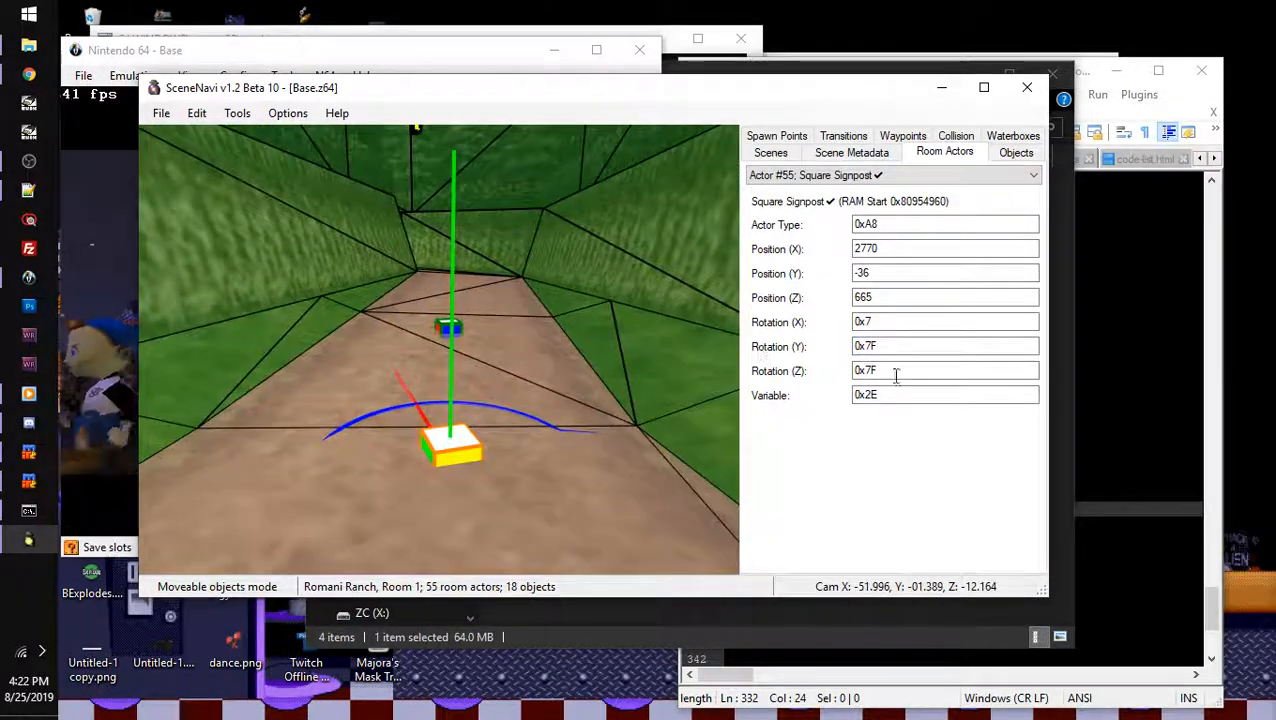
pyautogui.click(899, 348)
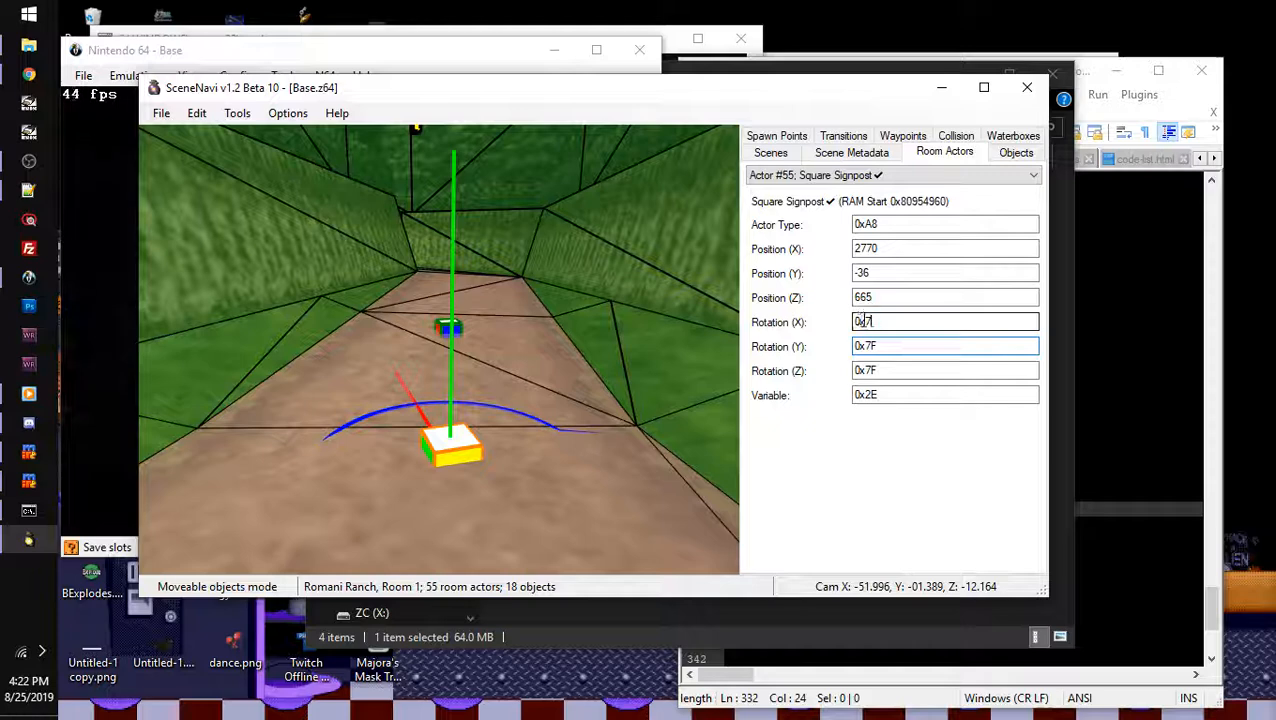
pyautogui.press('Tab')
pyautogui.press('Tab')
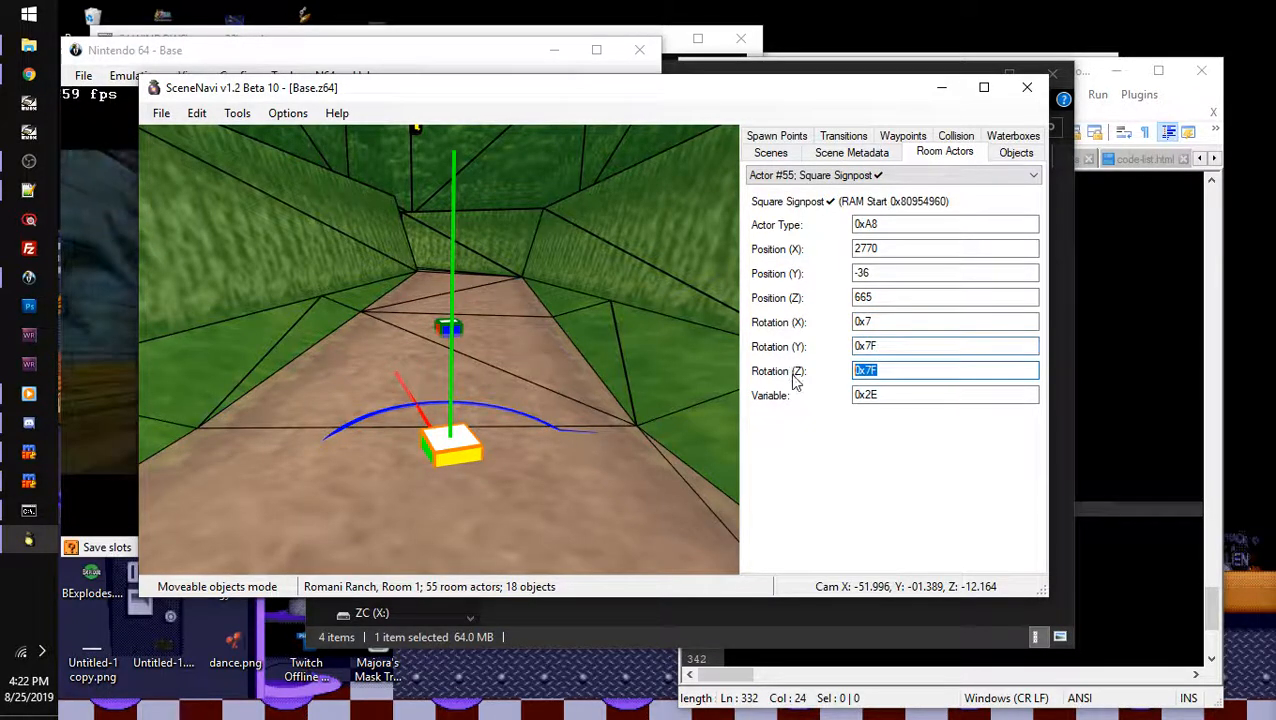
pyautogui.click(864, 396)
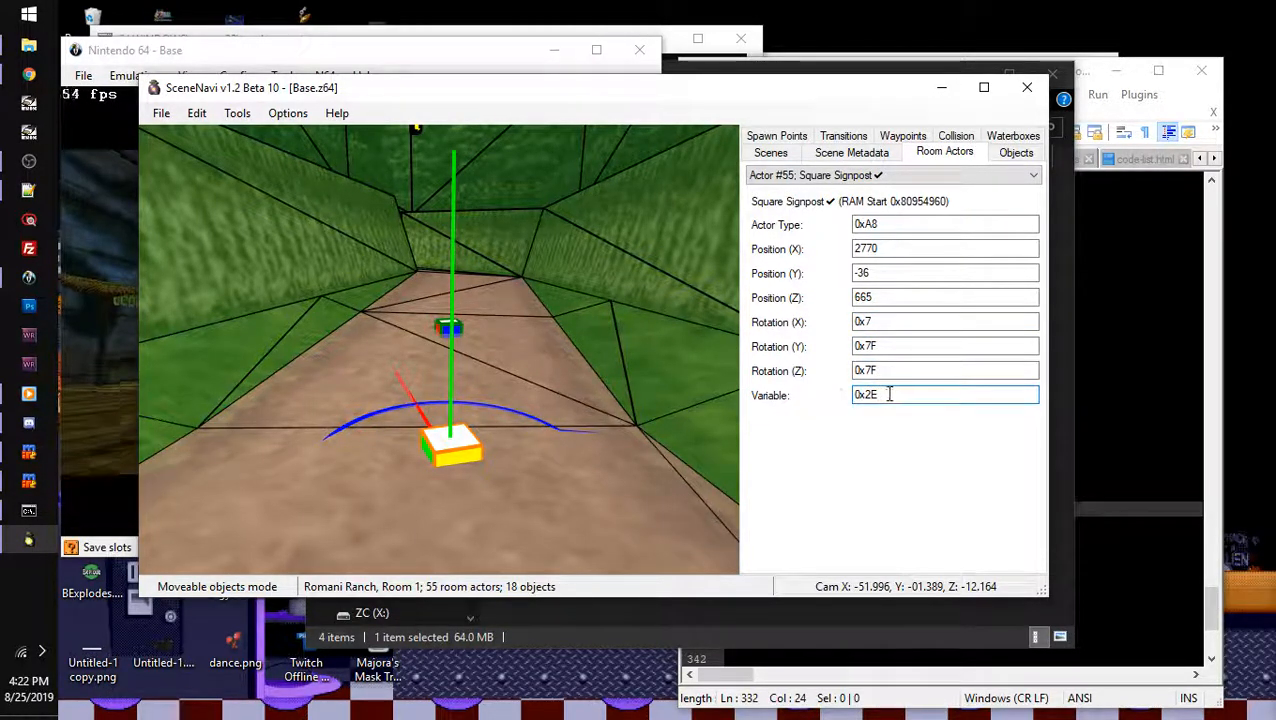
pyautogui.moveTo(870, 396); pyautogui.dragTo(883, 394)
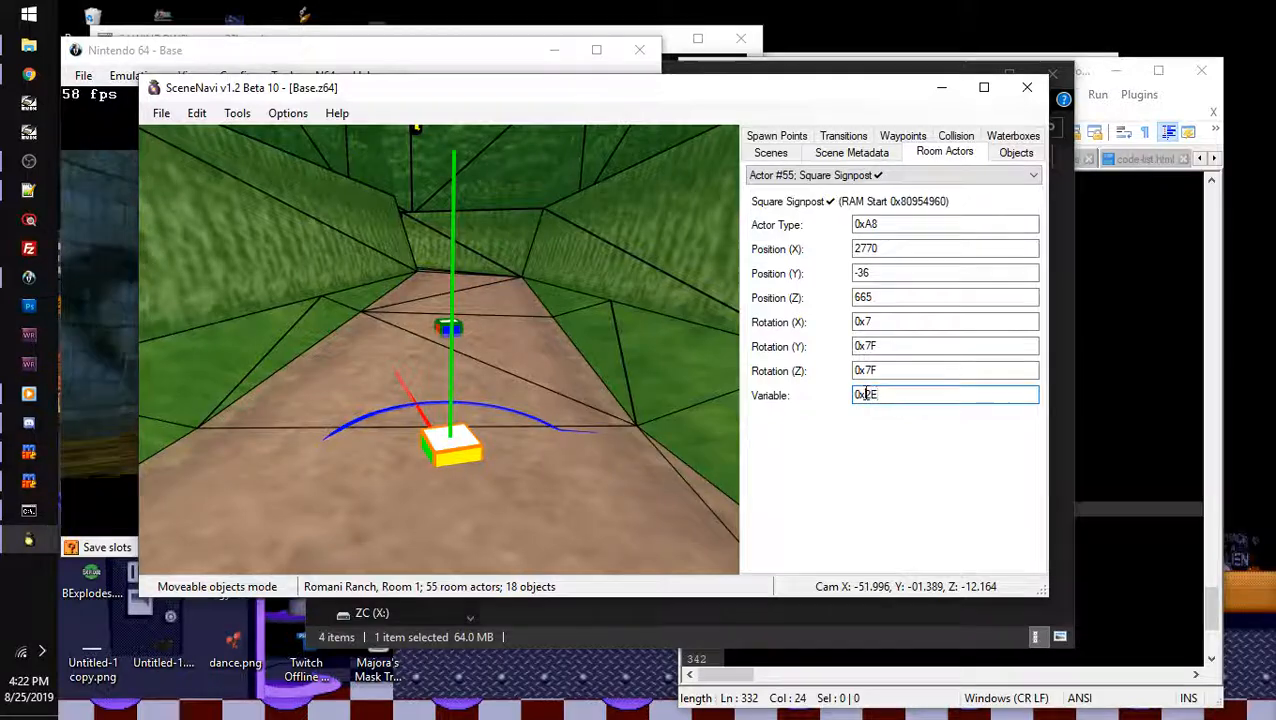
pyautogui.click(672, 386)
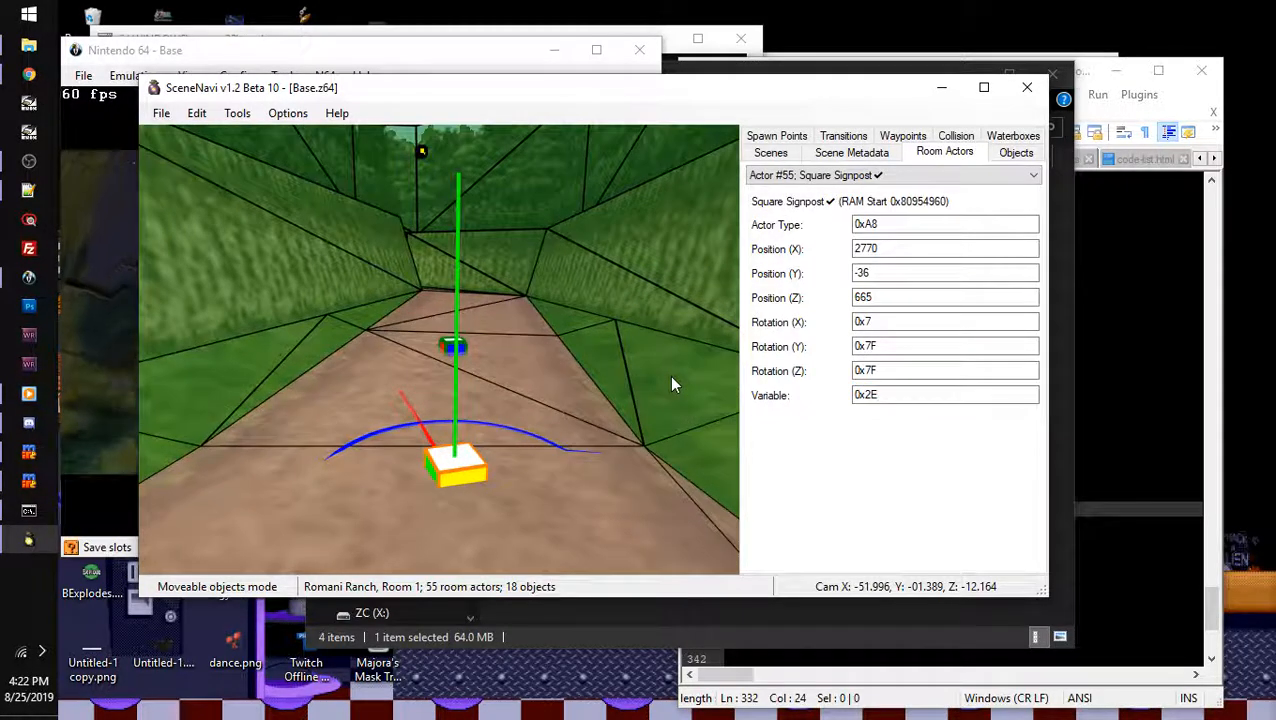
pyautogui.click(690, 350)
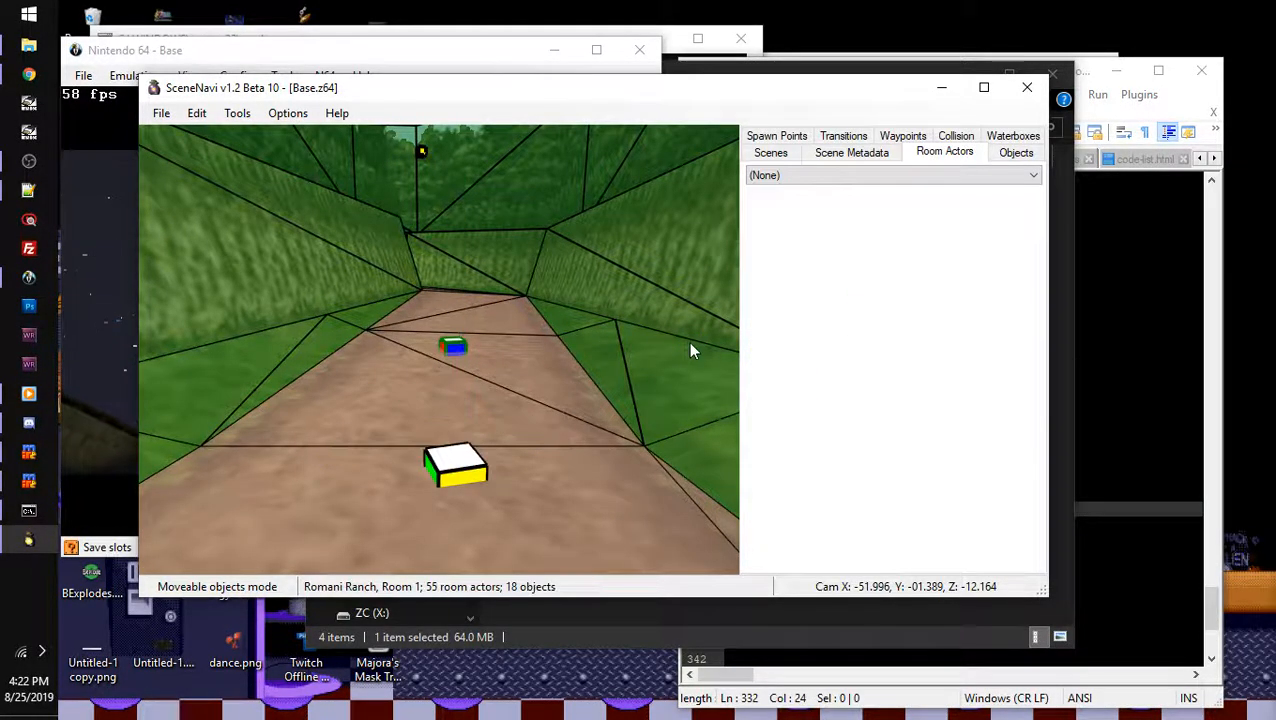
# - Switch to BizHawk, reload the recently used Base ROM and start the saved game
pyautogui.click(108, 170)
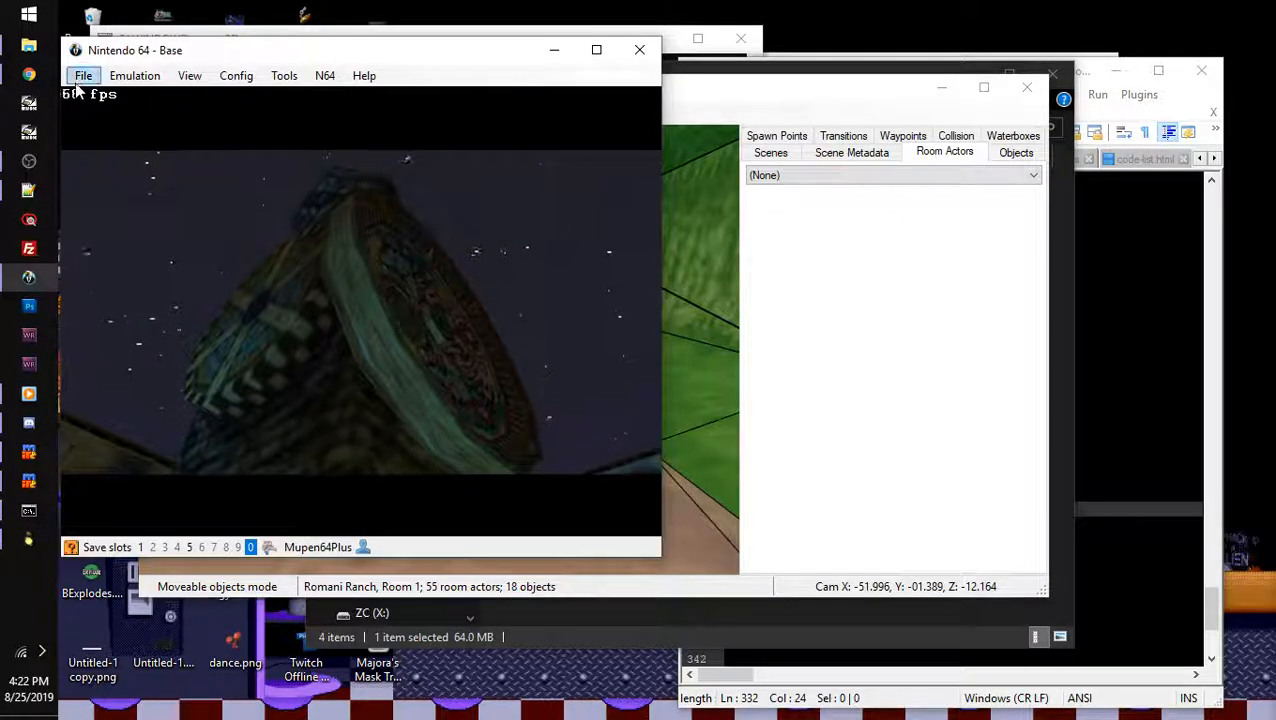
pyautogui.click(83, 75)
pyautogui.moveTo(130, 114)
pyautogui.click(398, 185)
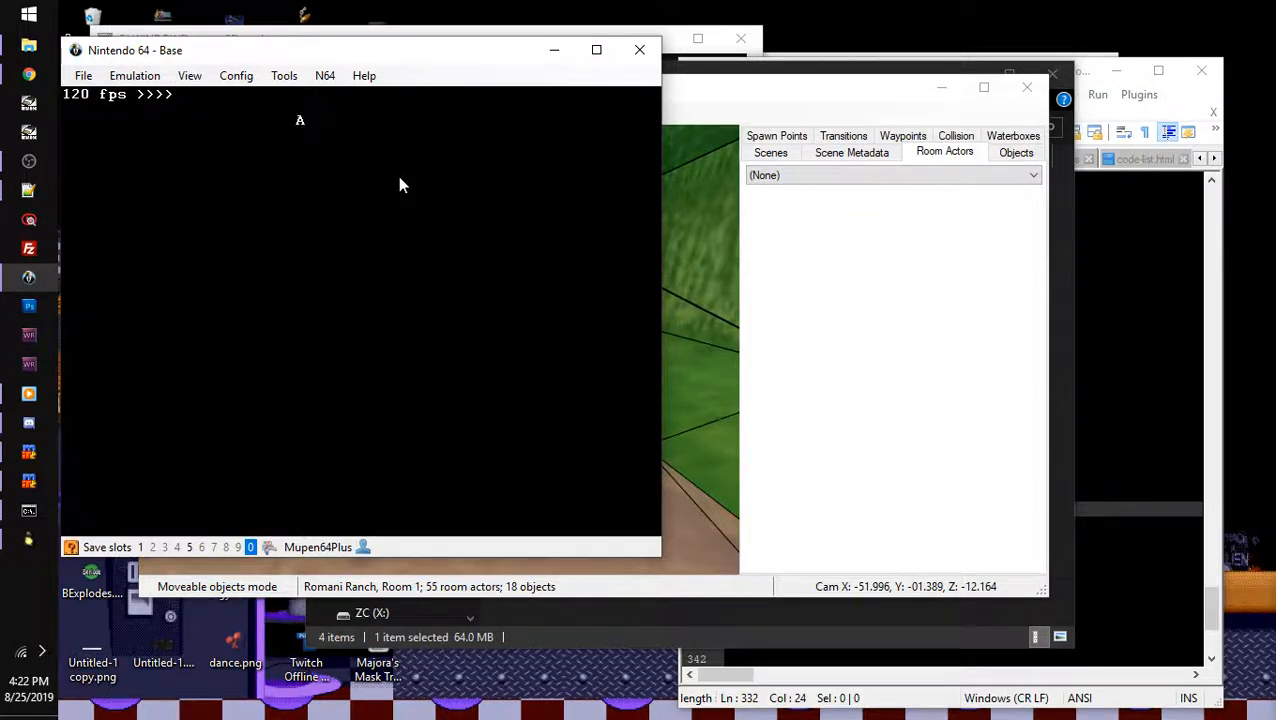
pyautogui.press('Return')
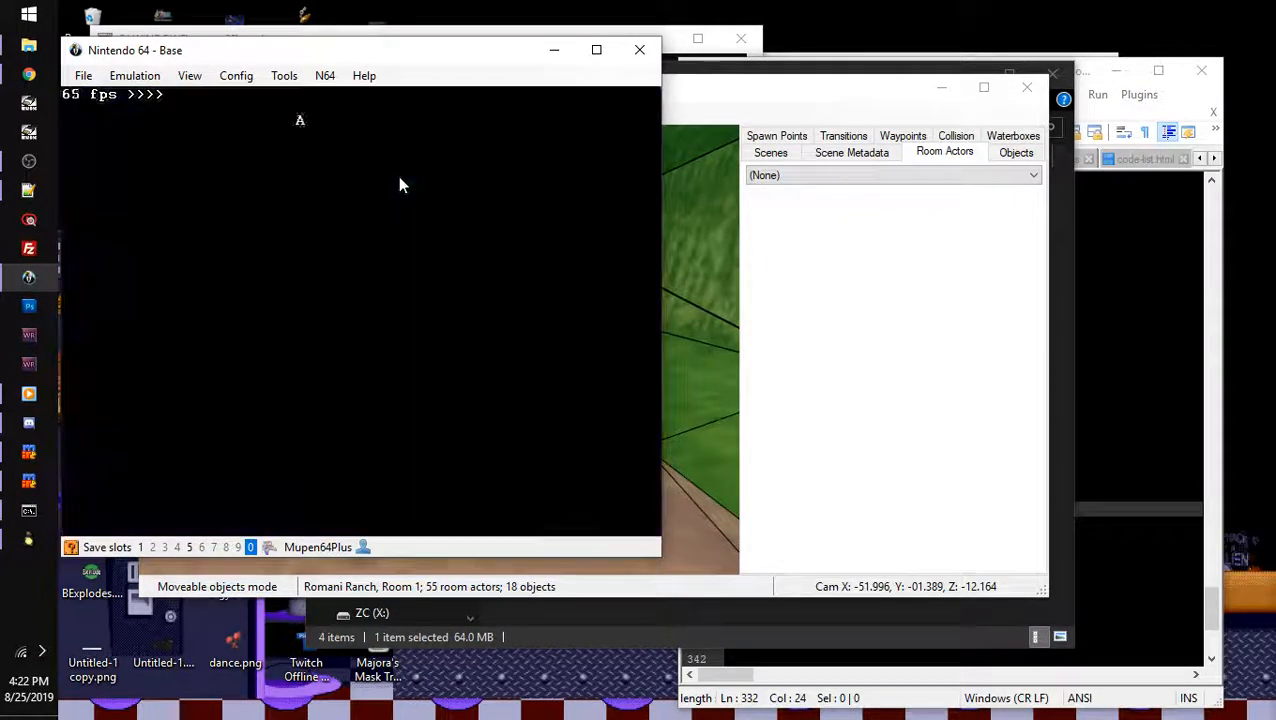
# - Open RAM Watch and load the Legend of Zelda, The - Majora's Mask (USA).wch watch list
pyautogui.click(276, 76)
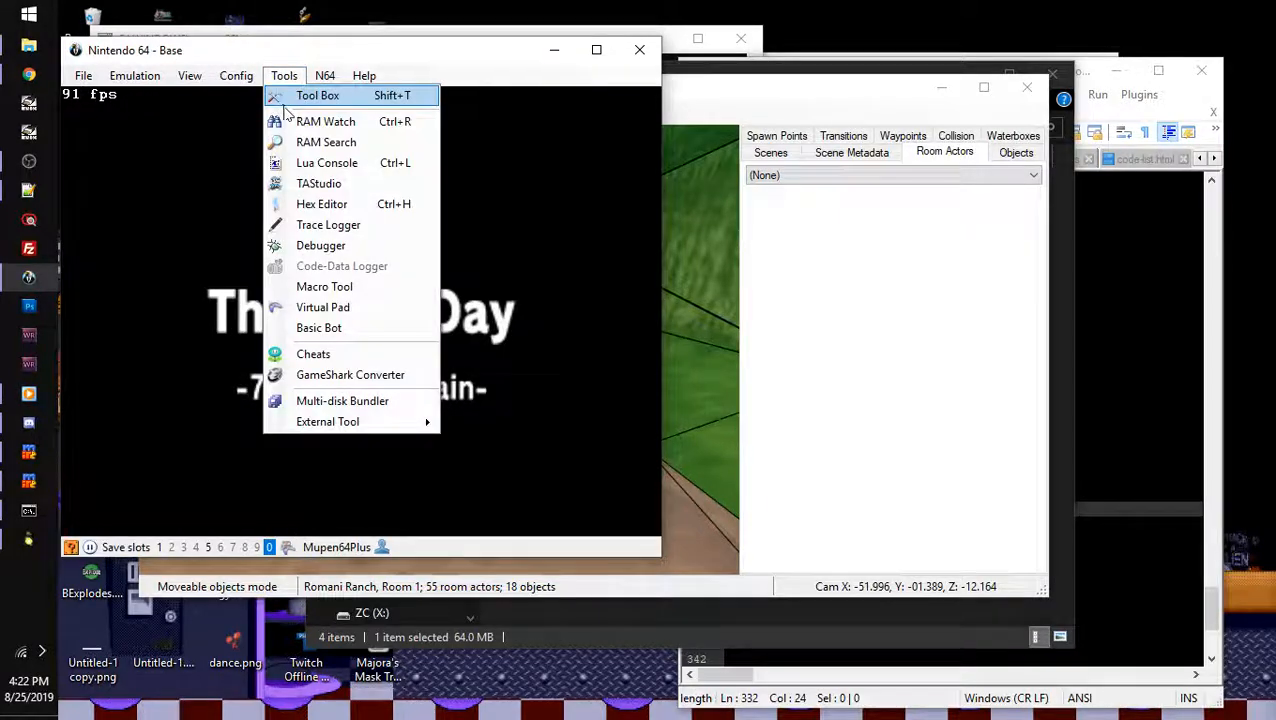
pyautogui.click(320, 119)
pyautogui.click(702, 97)
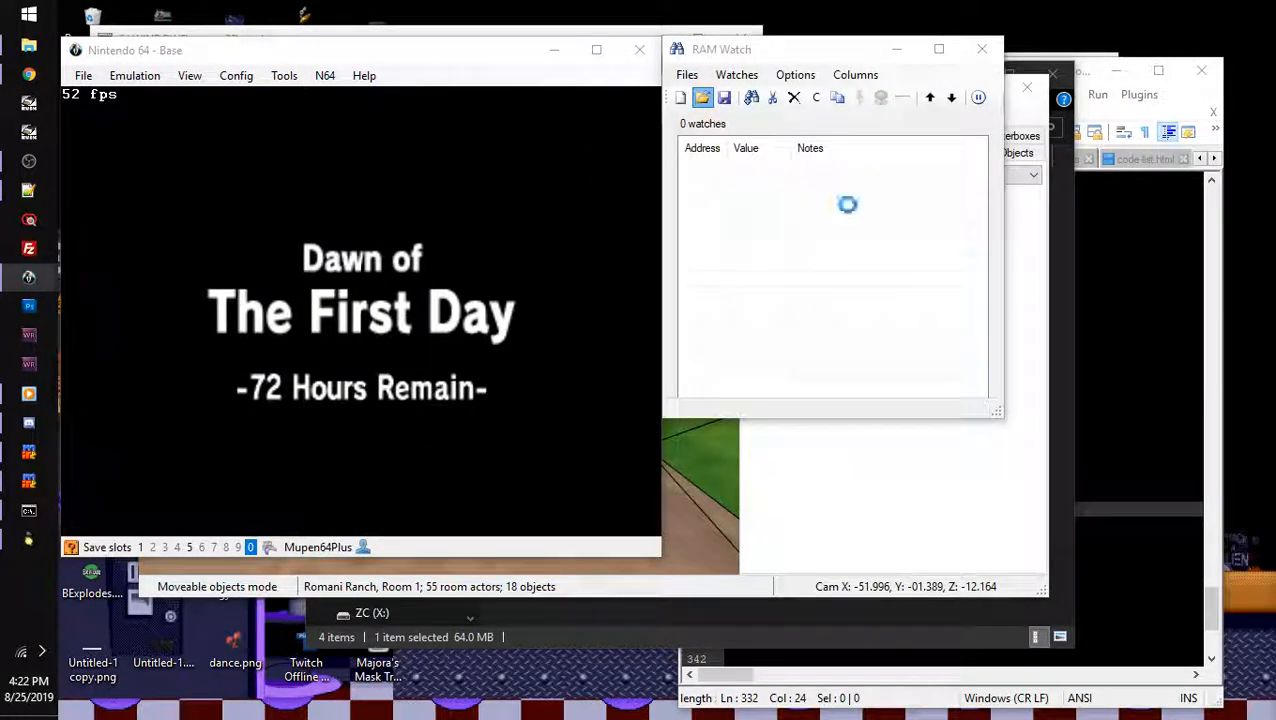
pyautogui.doubleClick(912, 270)
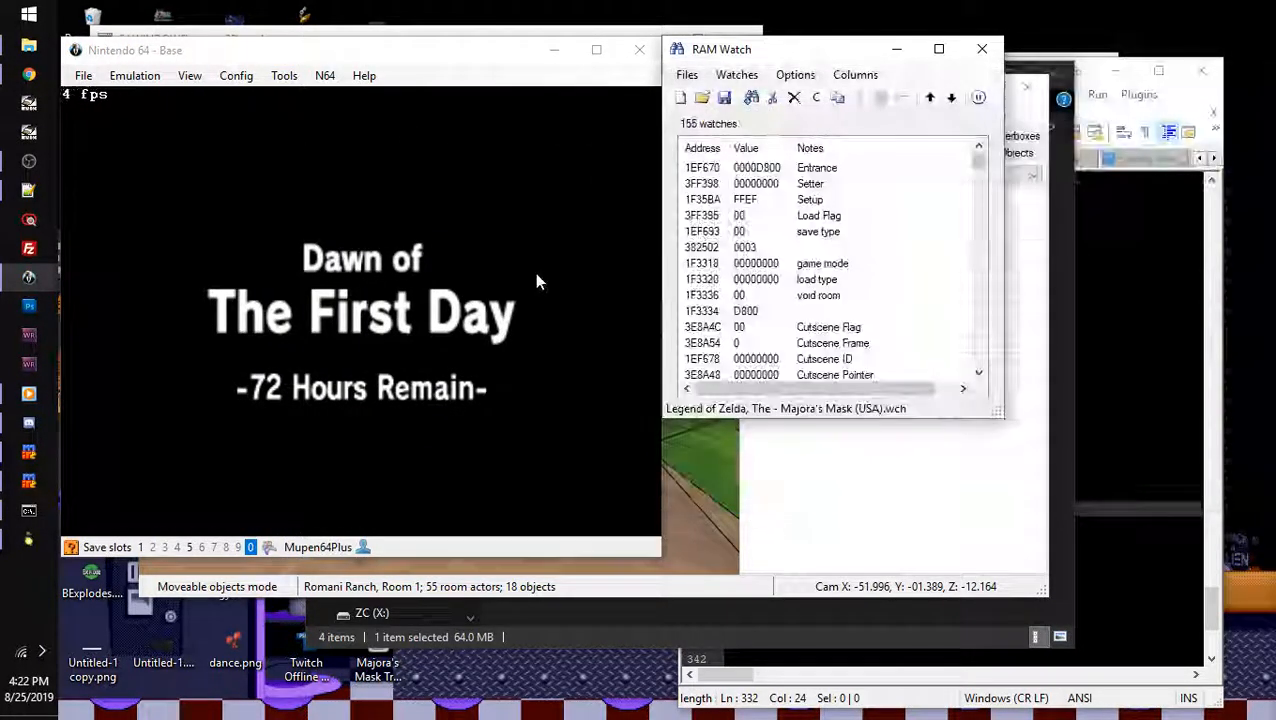
pyautogui.click(536, 282)
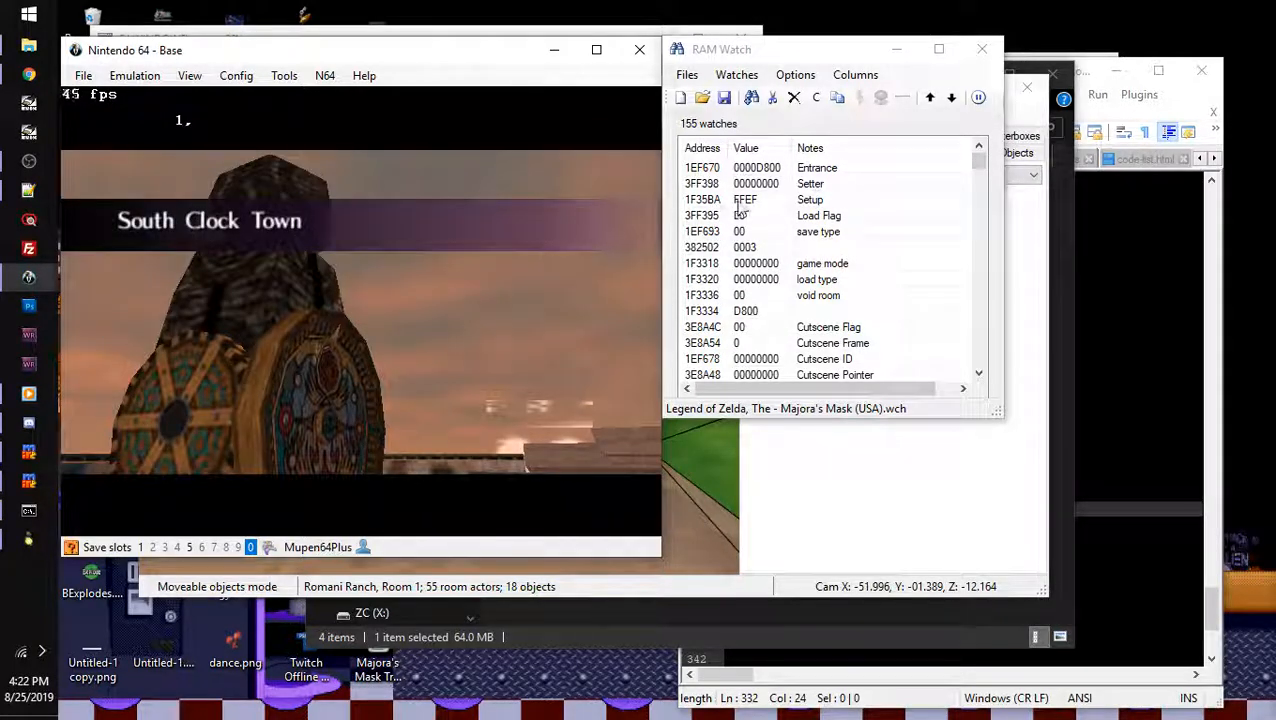
# - Poke the Setter address 3FF398 with the value 6400
pyautogui.rightClick(752, 183)
pyautogui.click(808, 253)
pyautogui.write('64')
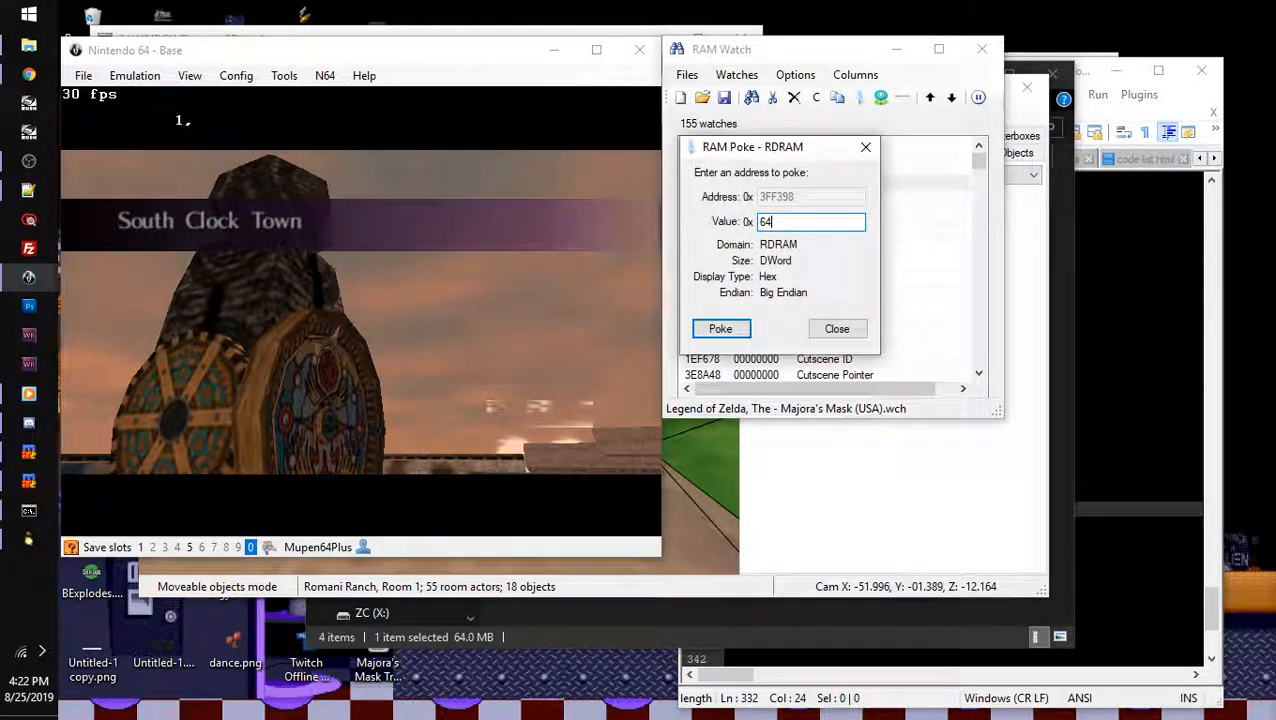
pyautogui.write('00')
pyautogui.press('Return')
# - Poke the Load Flag address 3FF395 with 1 to warp to the ranch, and read the signpost in the game
pyautogui.rightClick(760, 218)
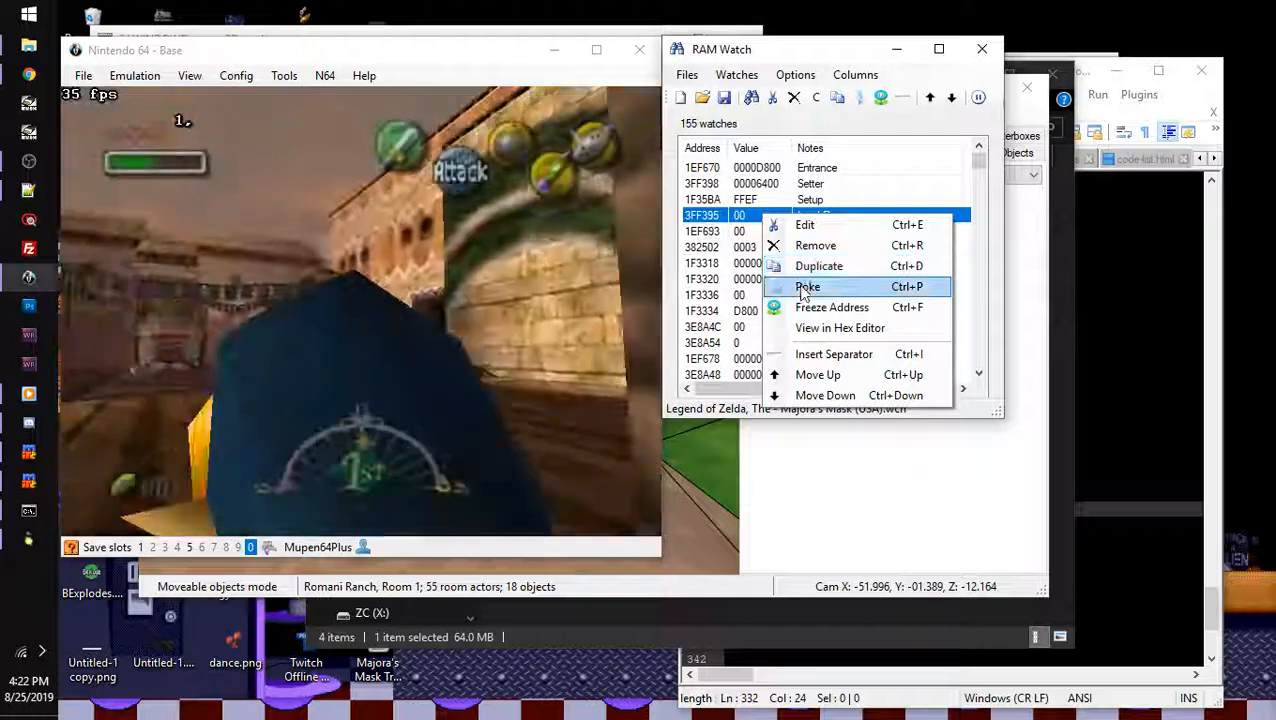
pyautogui.click(807, 287)
pyautogui.write('1')
pyautogui.press('Return')
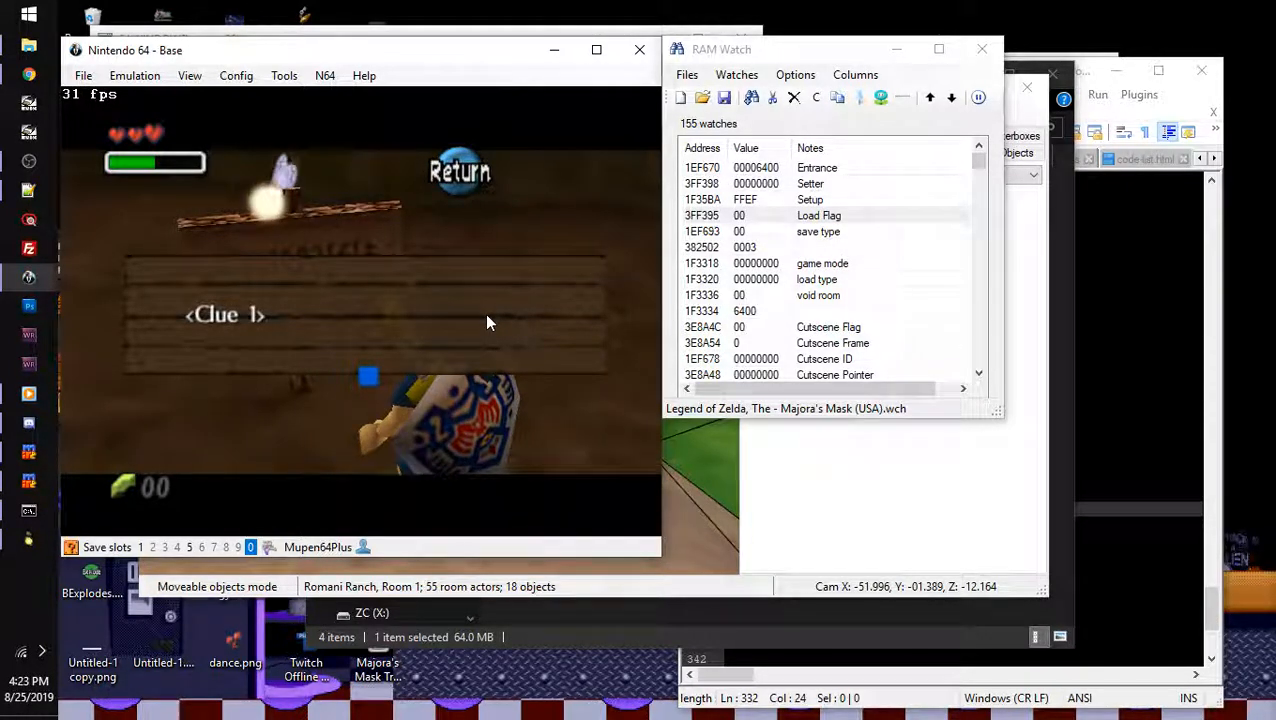
pyautogui.press('ctrl')
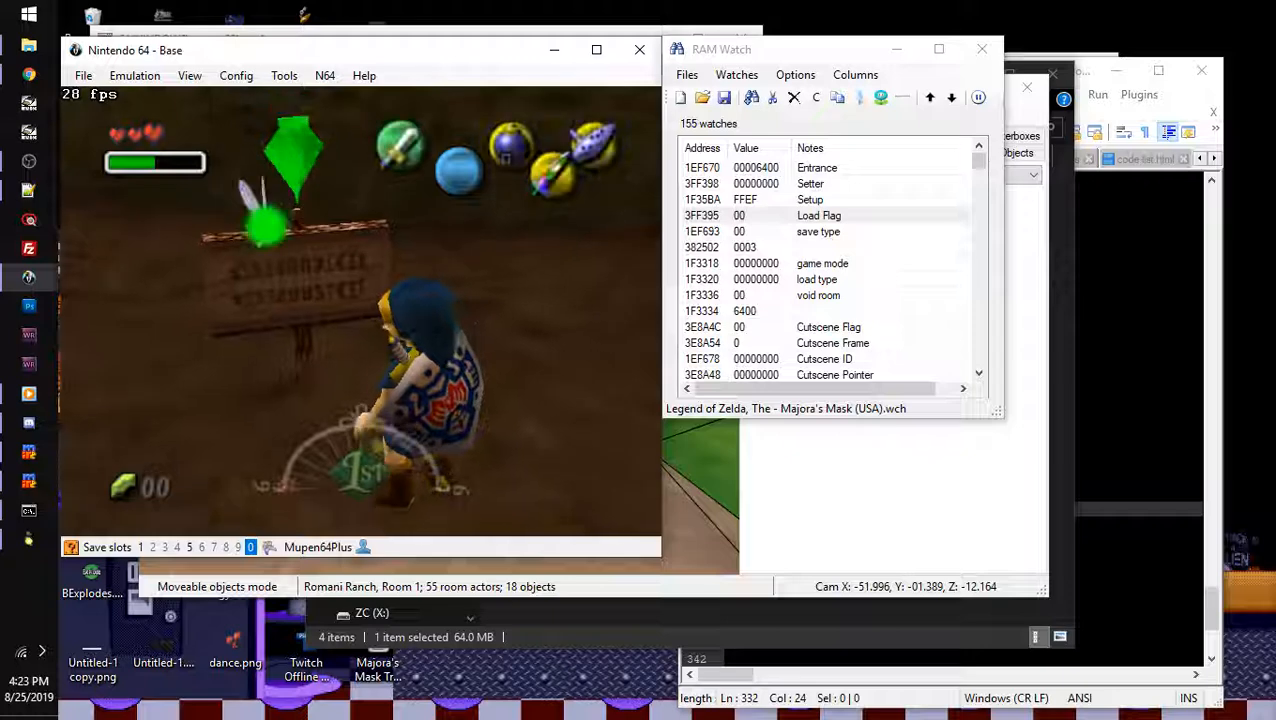